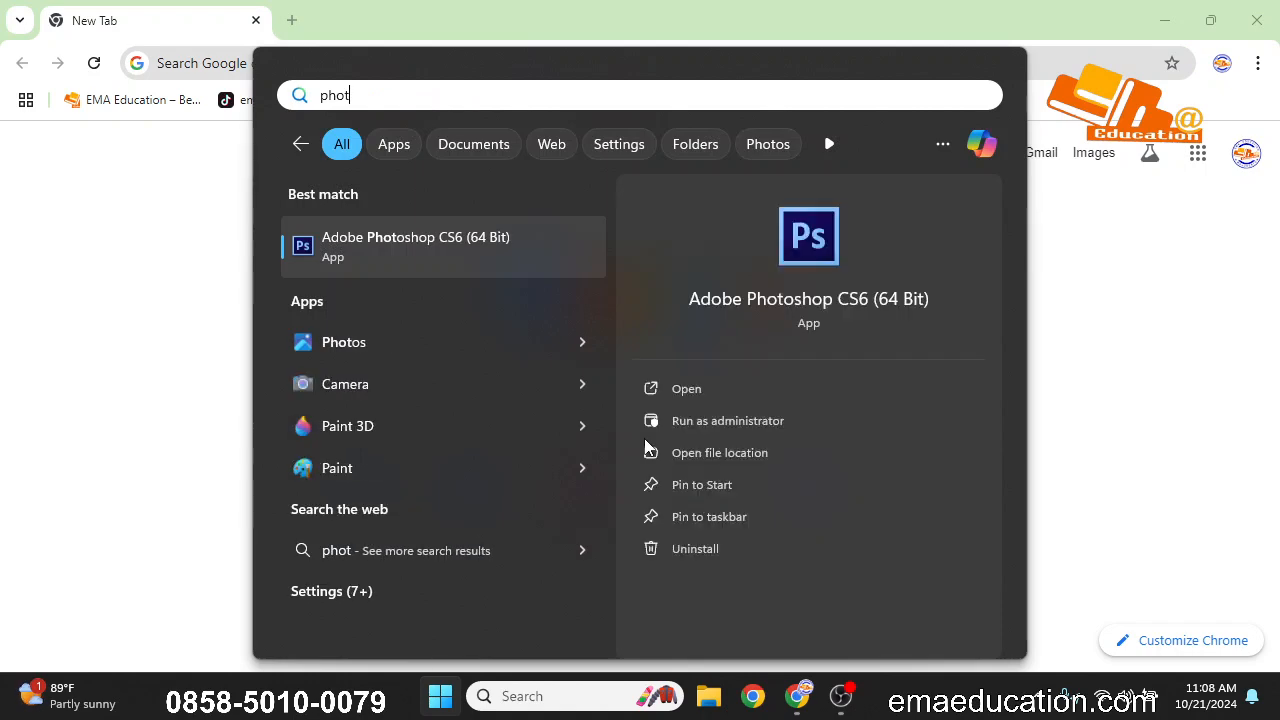
# - Launch Adobe Photoshop CS6 (64 Bit)
pyautogui.press('Return')
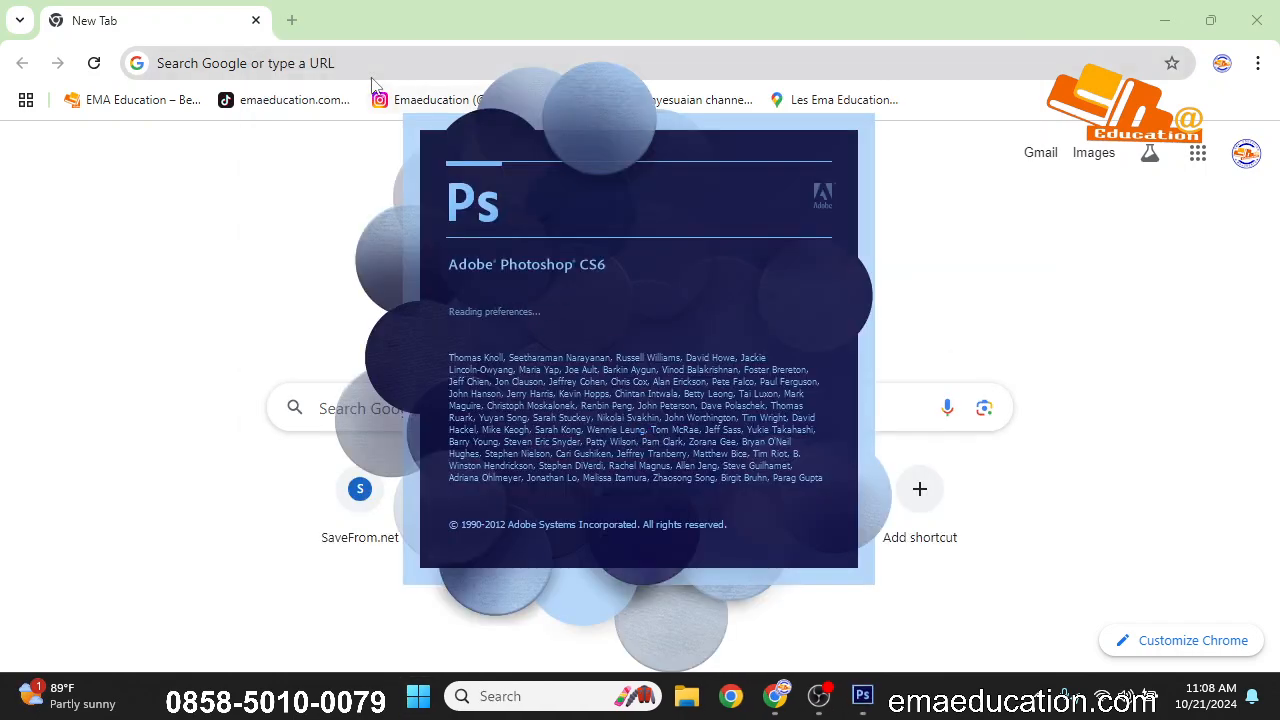
pyautogui.click(373, 68)
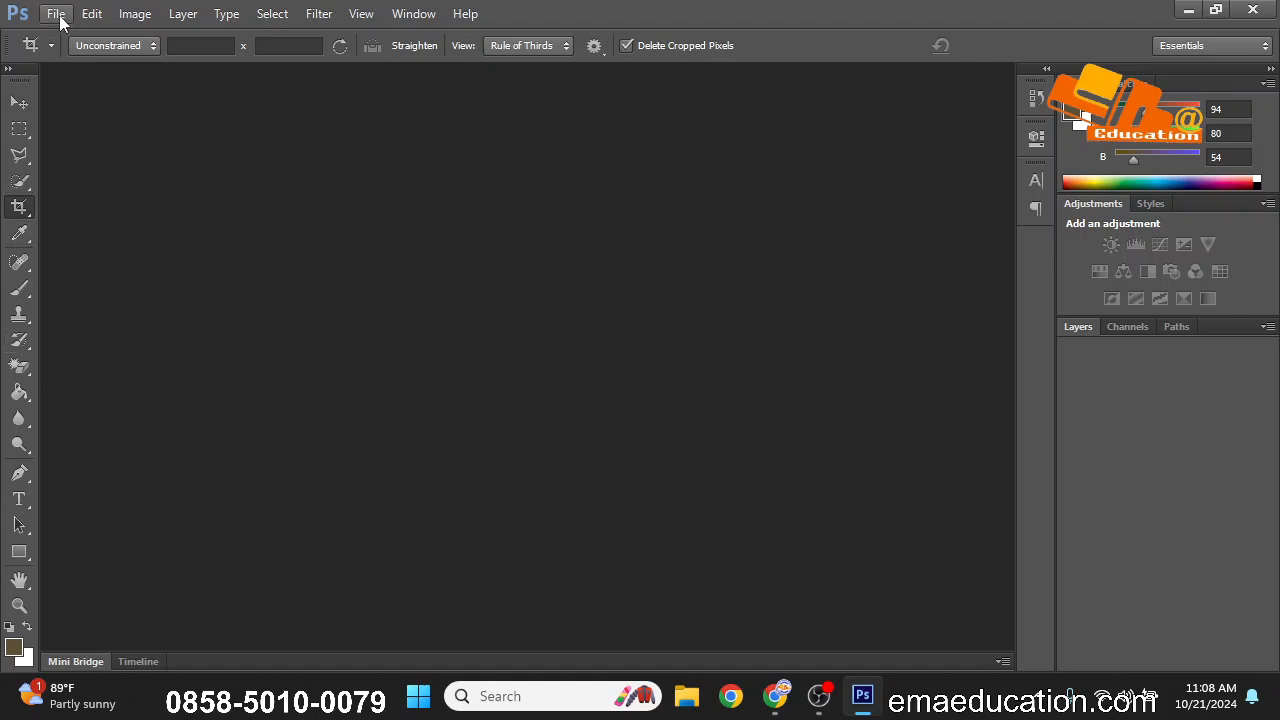
# - Switch to Google Chrome and search Google for "justin bieber"
pyautogui.hotkey('alt', 'Tab')
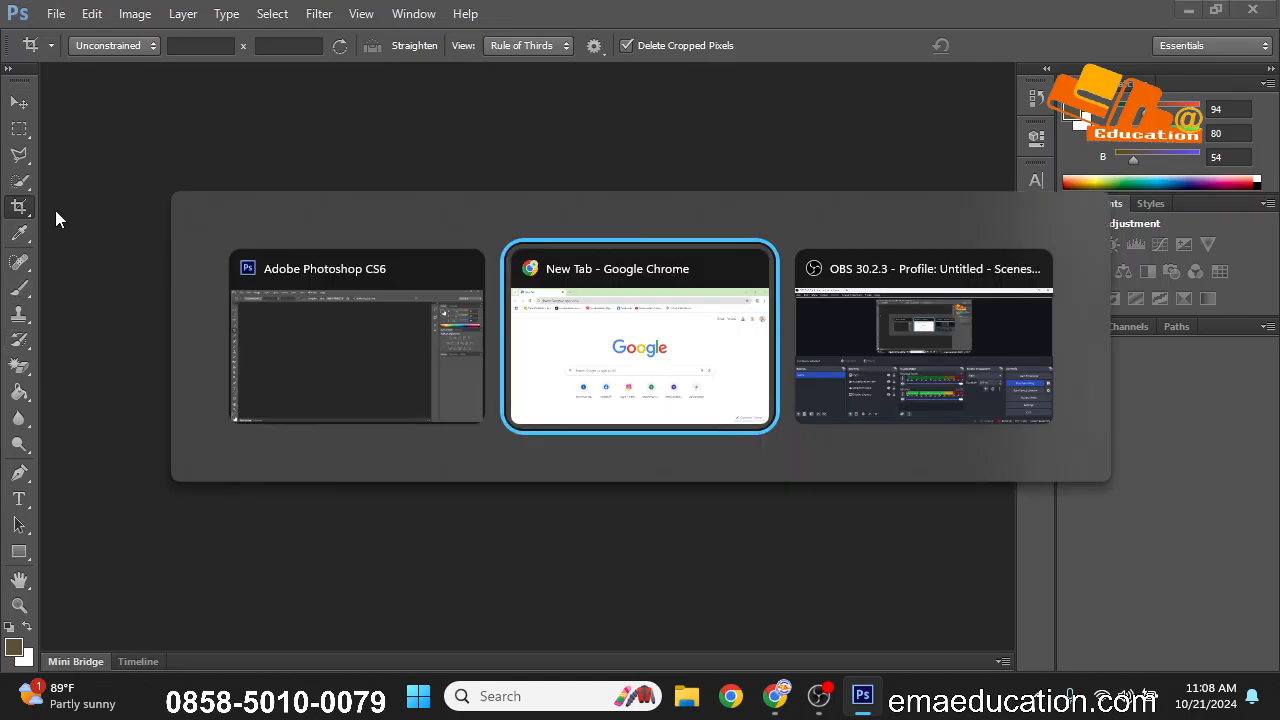
pyautogui.click(414, 66)
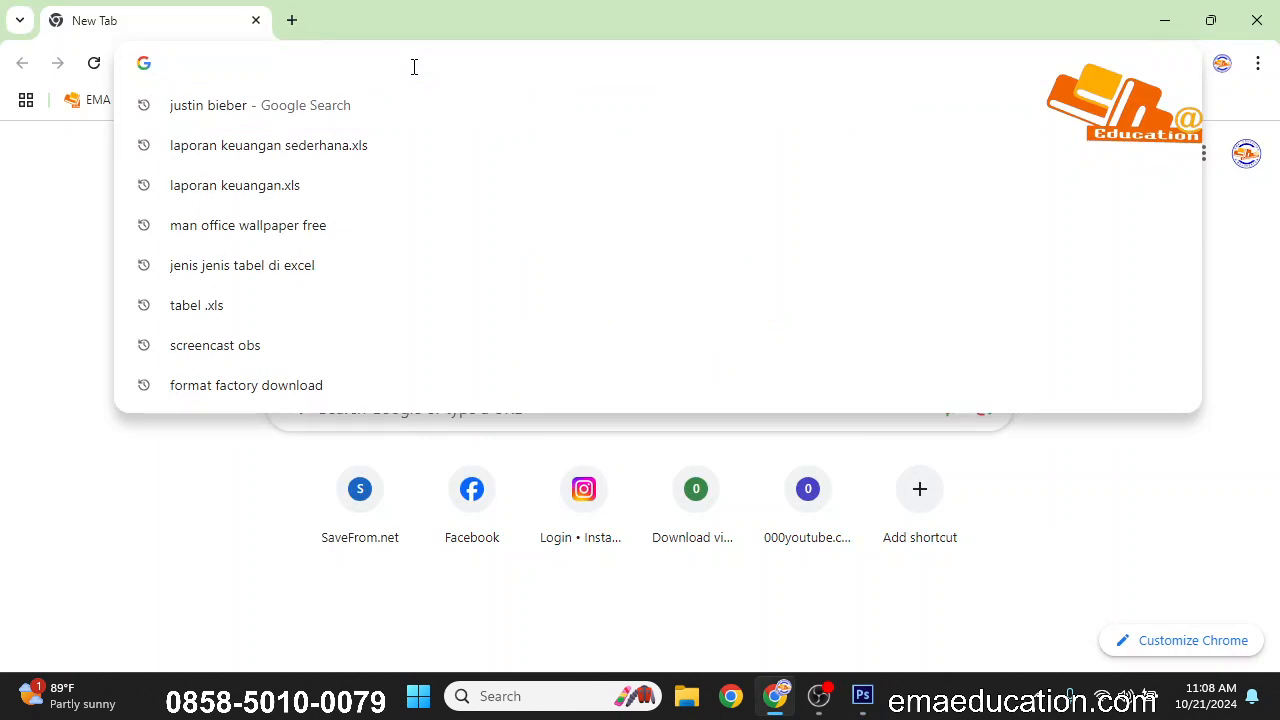
pyautogui.press('Down')
pyautogui.press('Return')
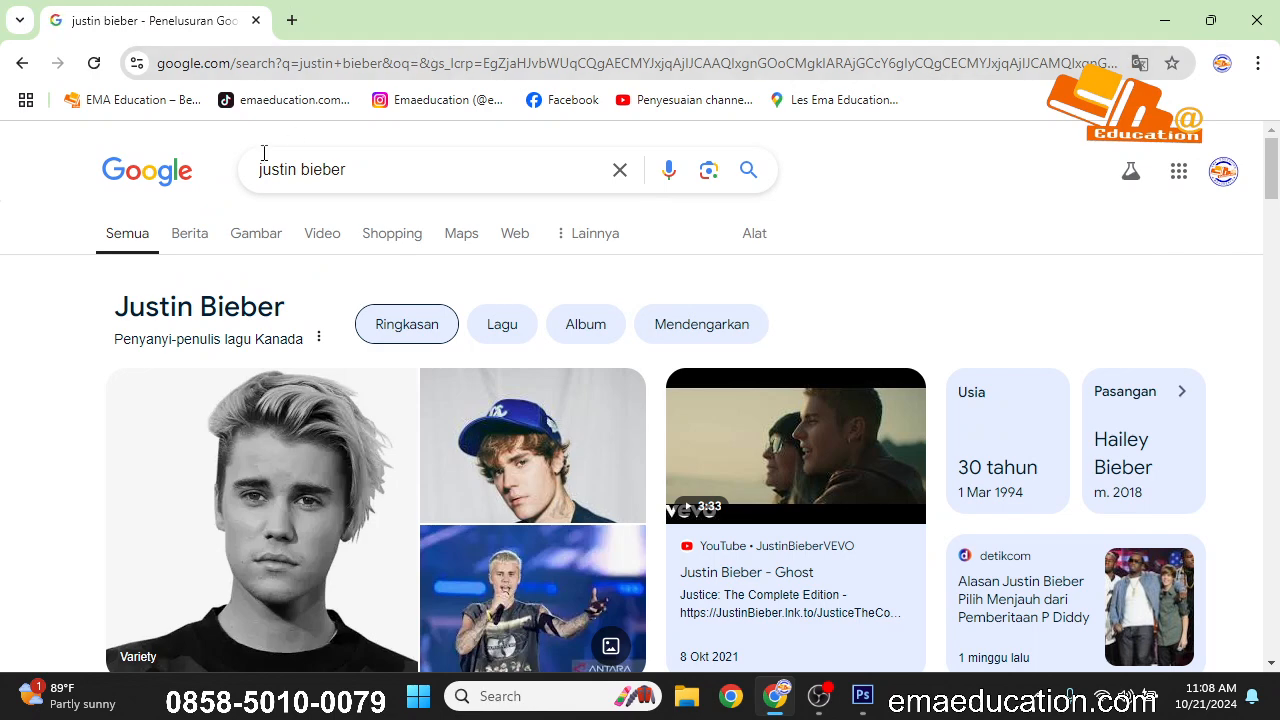
pyautogui.click(420, 174)
pyautogui.press('Escape')
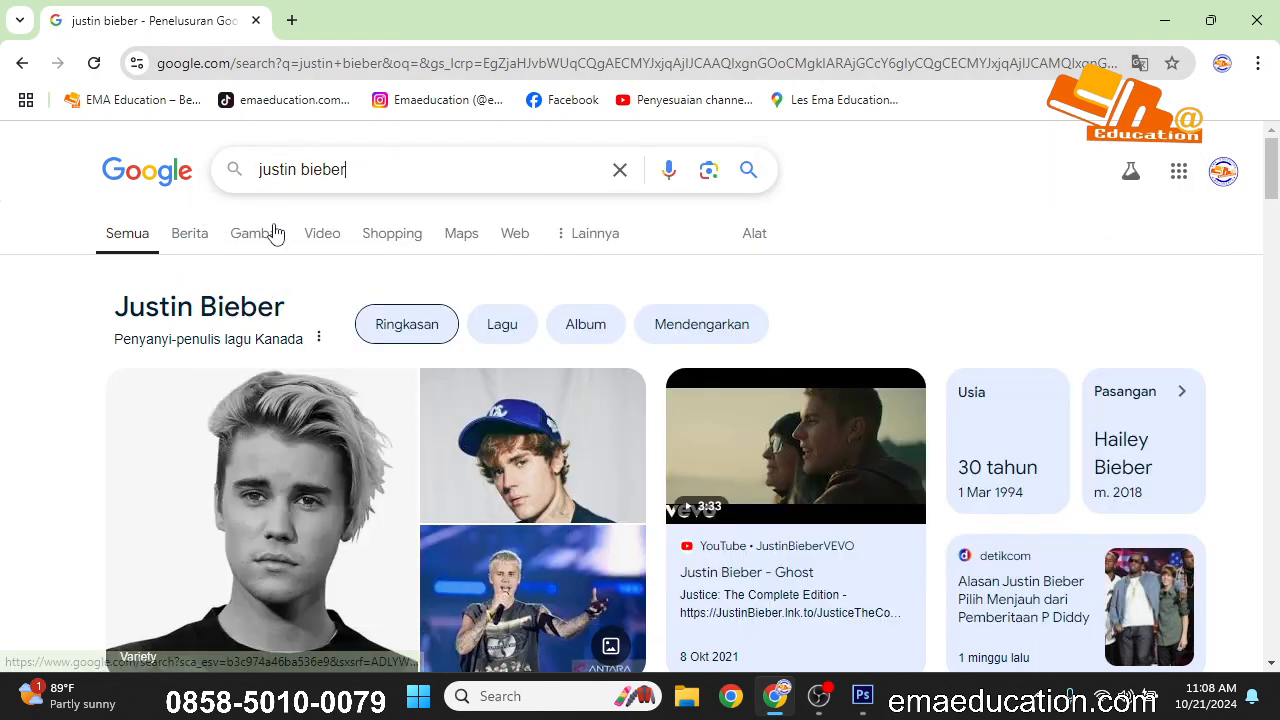
# - Show the image results and refine the search to "justin bieber close up face"
pyautogui.click(275, 232)
pyautogui.click(417, 171)
pyautogui.write('clo')
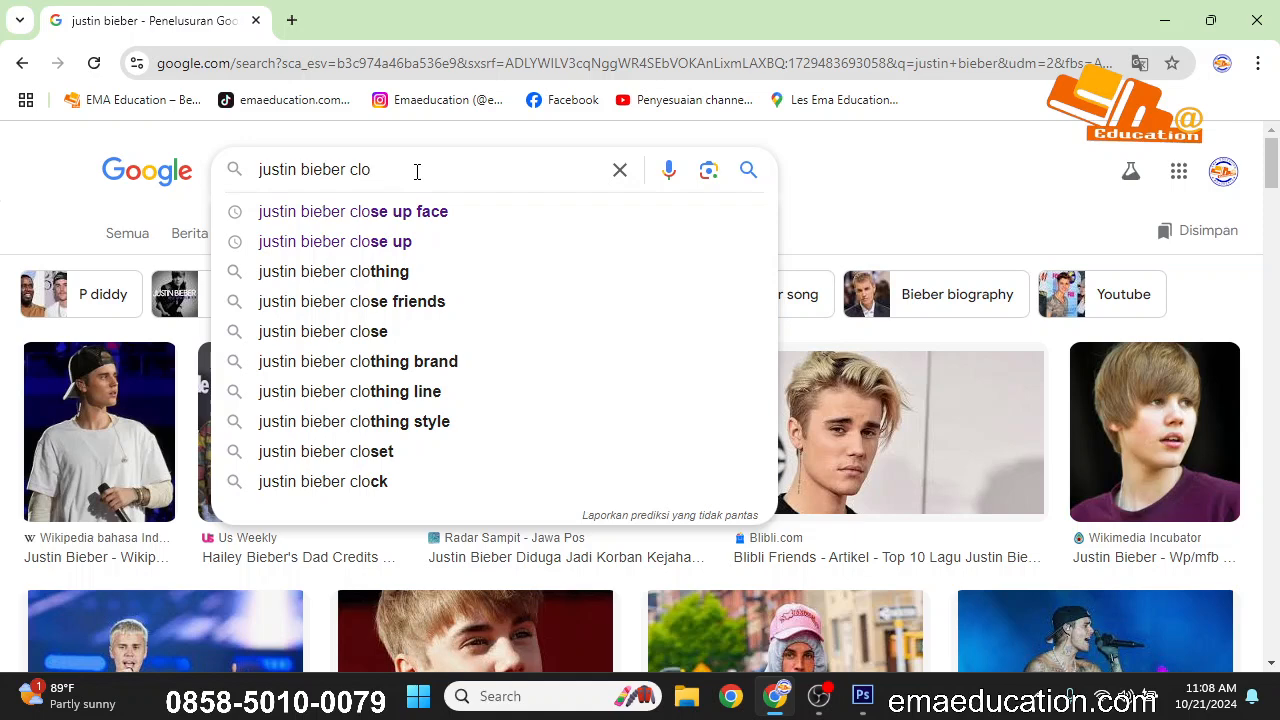
pyautogui.press('Down')
pyautogui.press('Return')
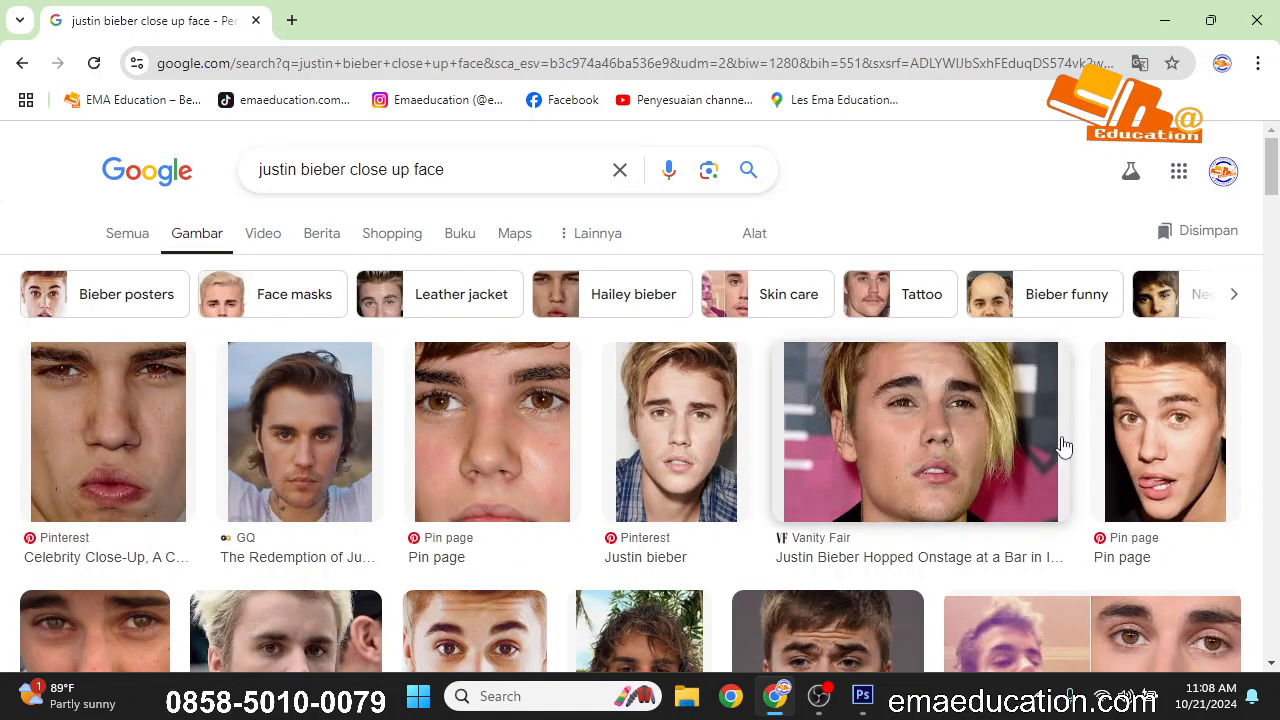
# - Open the full-size GQ portrait from the image results in its own tab and close the search results tab
pyautogui.click(933, 445)
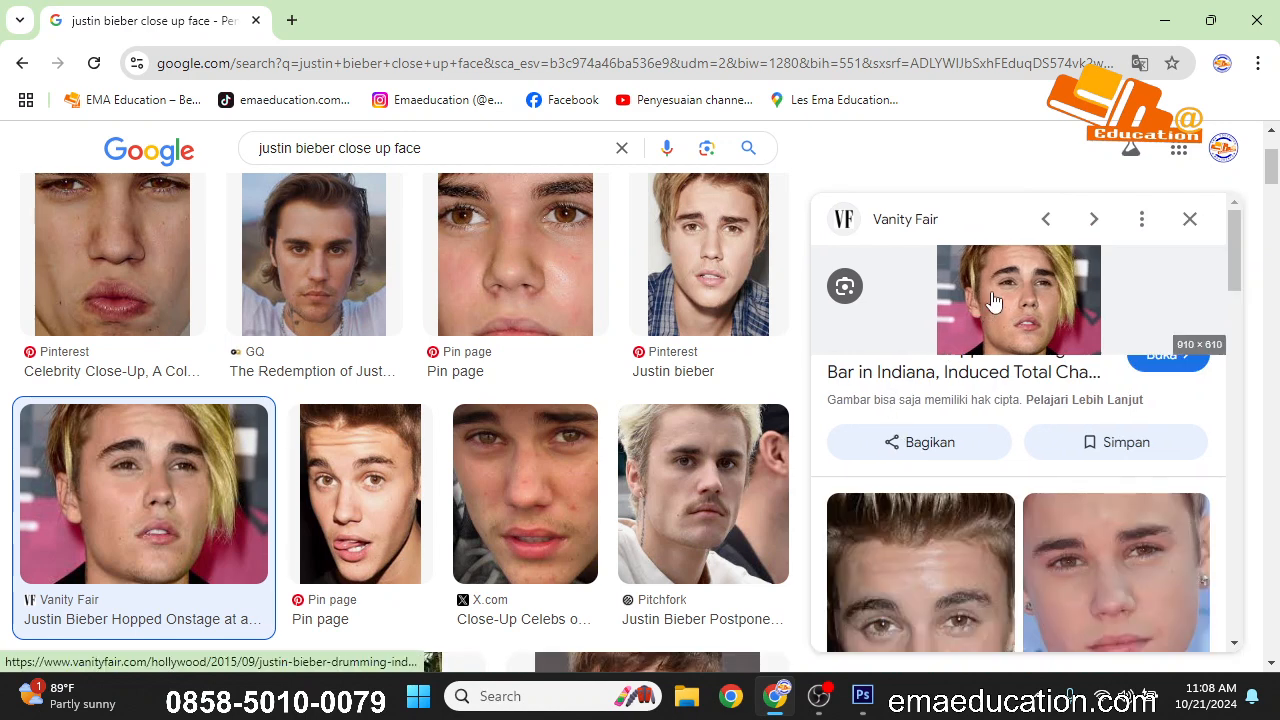
pyautogui.click(321, 276)
pyautogui.rightClick(993, 335)
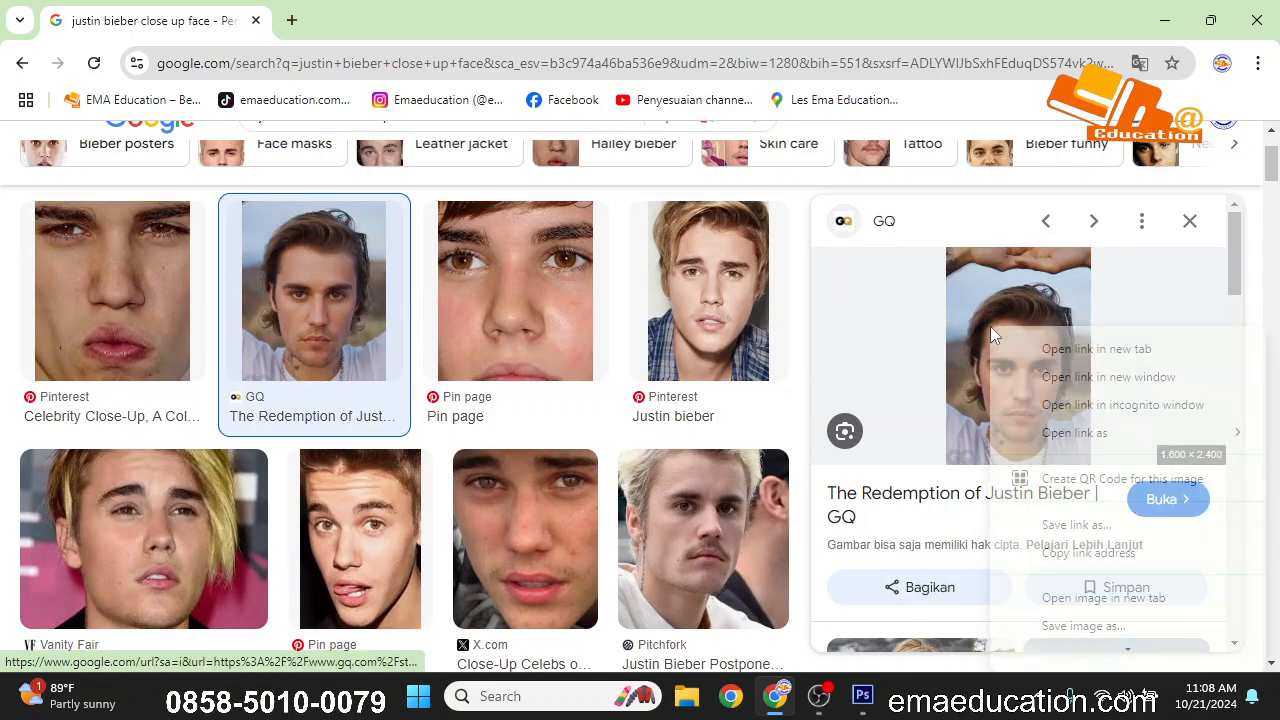
pyautogui.click(1060, 597)
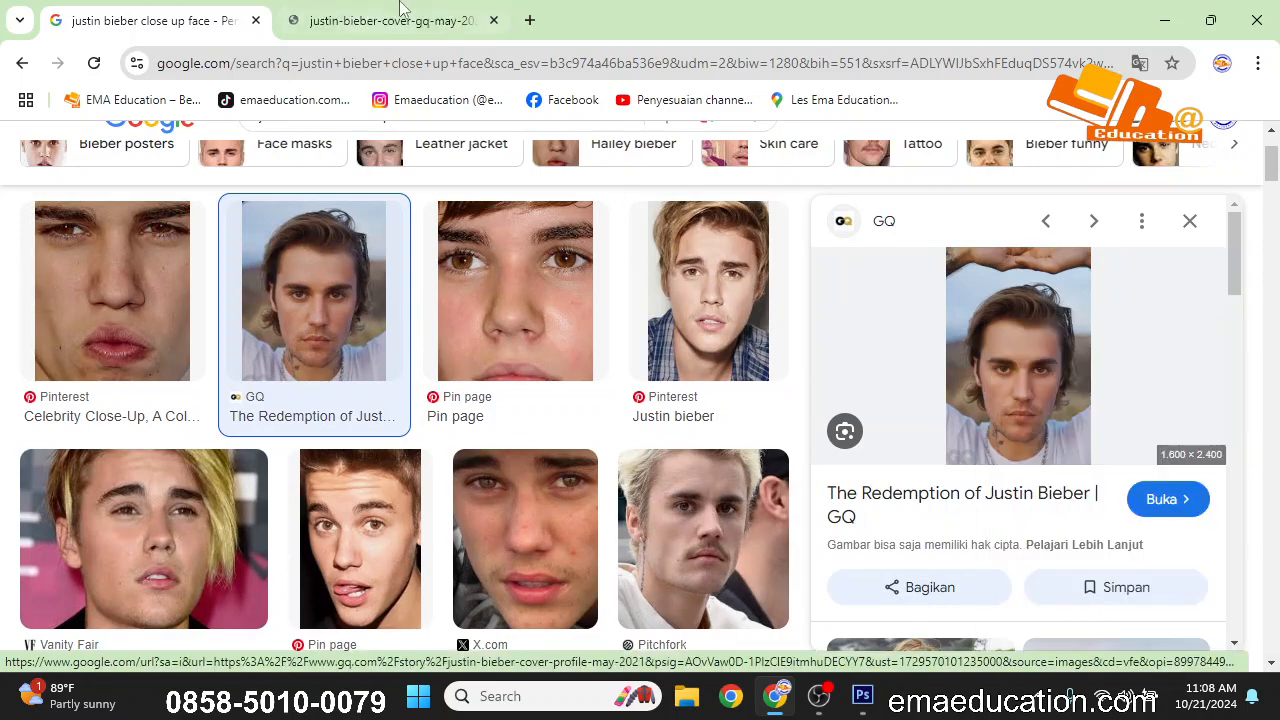
pyautogui.click(350, 12)
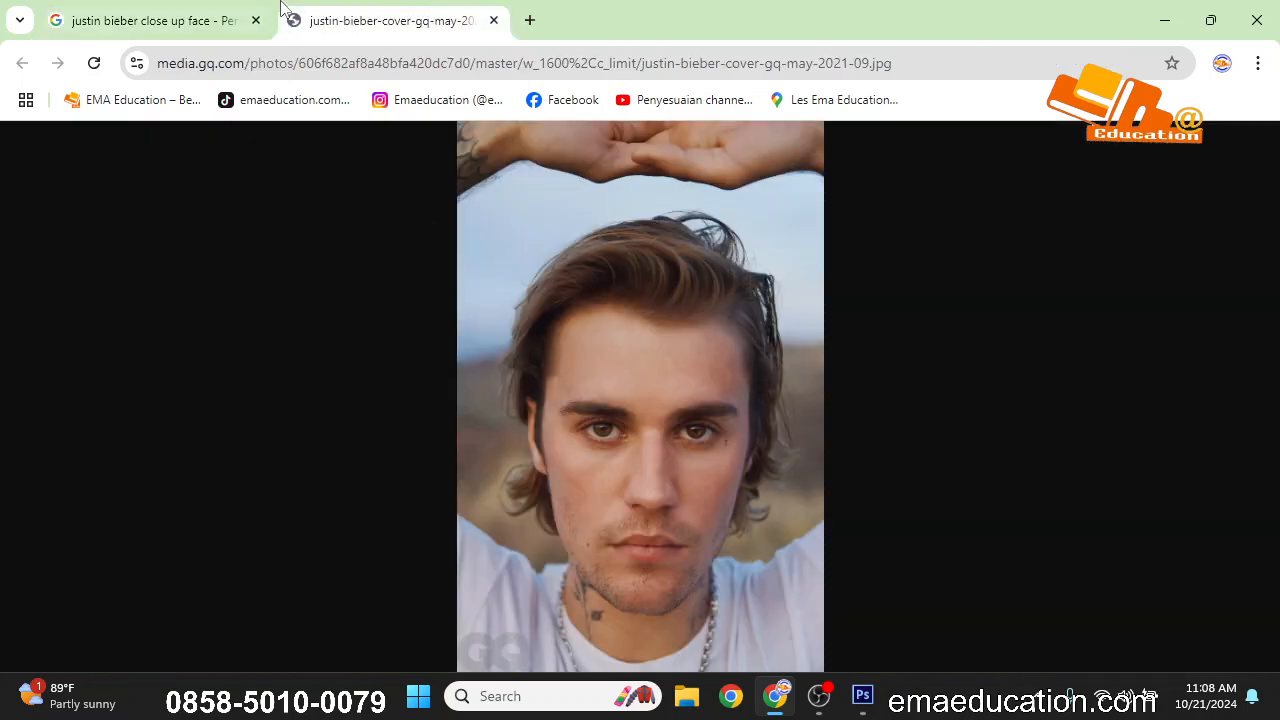
pyautogui.click(225, 20)
pyautogui.click(256, 20)
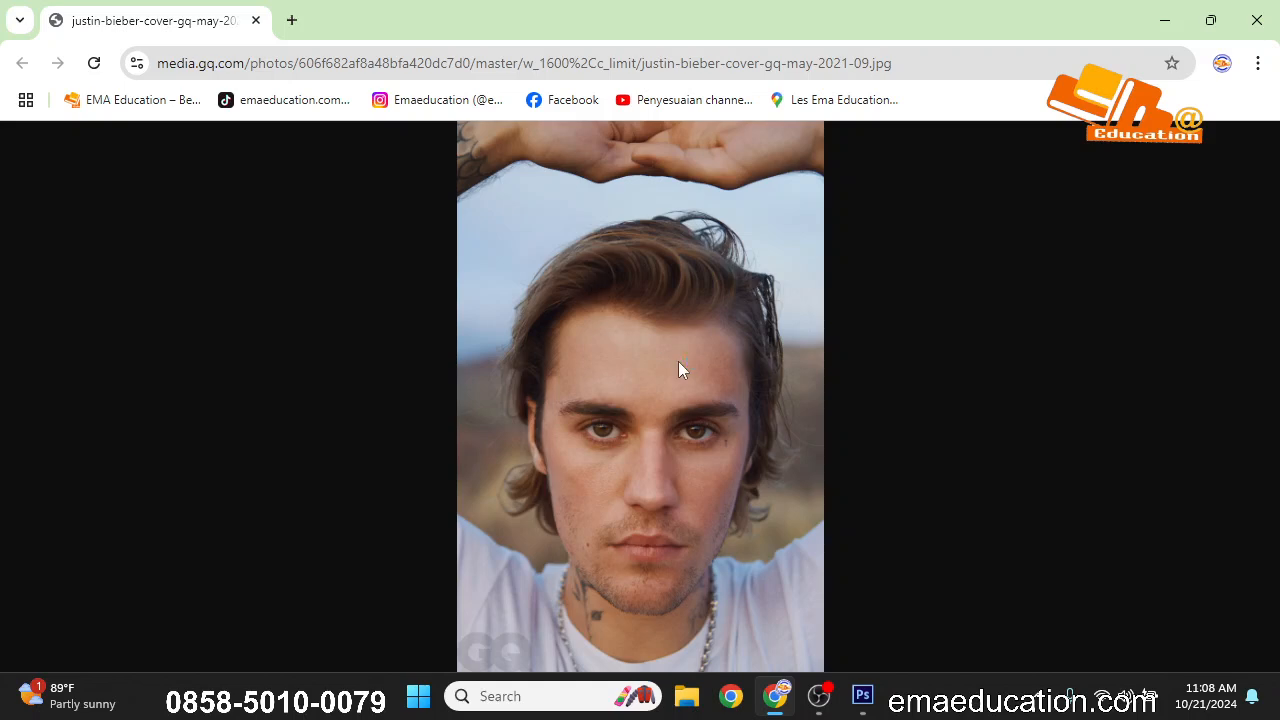
# - Save the portrait to the Desktop as justin-bieber-cover-gq-may-2021-09.jpg and close the browser
pyautogui.hotkey('ctrl', 's')
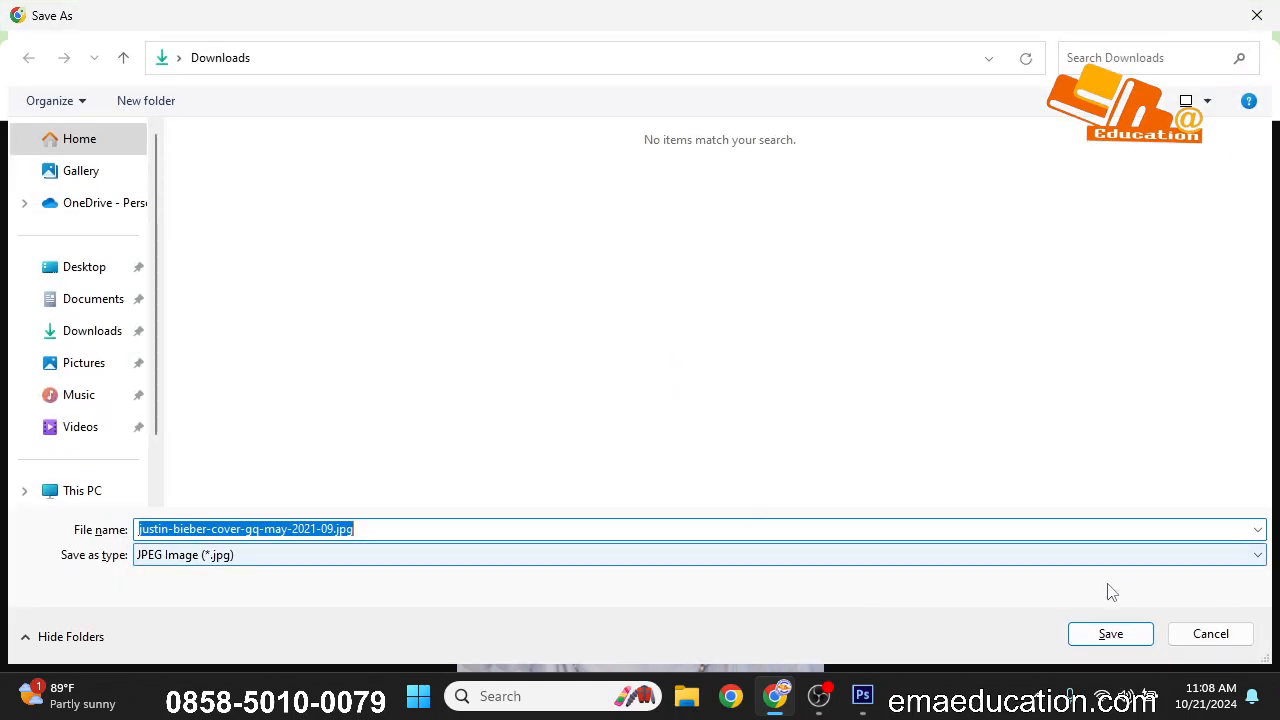
pyautogui.click(90, 270)
pyautogui.click(1112, 638)
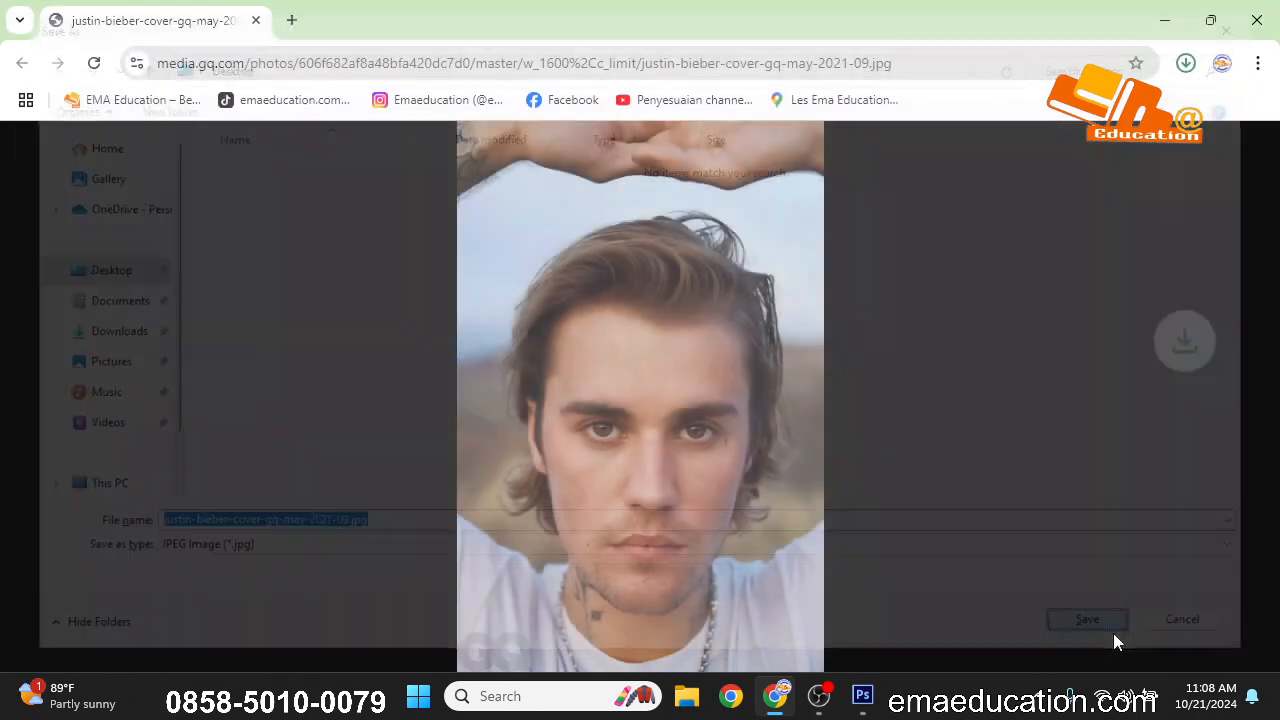
pyautogui.click(1258, 17)
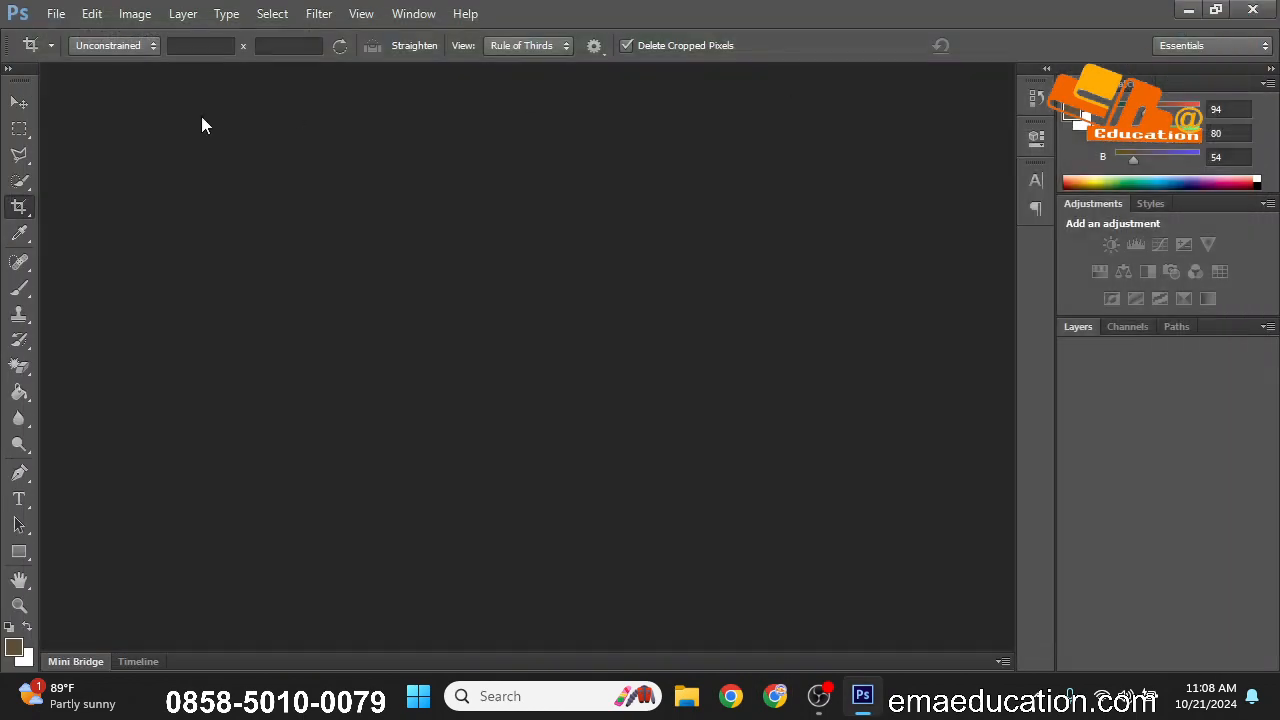
# - Open the saved portrait from the desktop in Photoshop, maximize the Photoshop window and activate the Move tool
pyautogui.moveTo(866, 10); pyautogui.dragTo(874, 46)
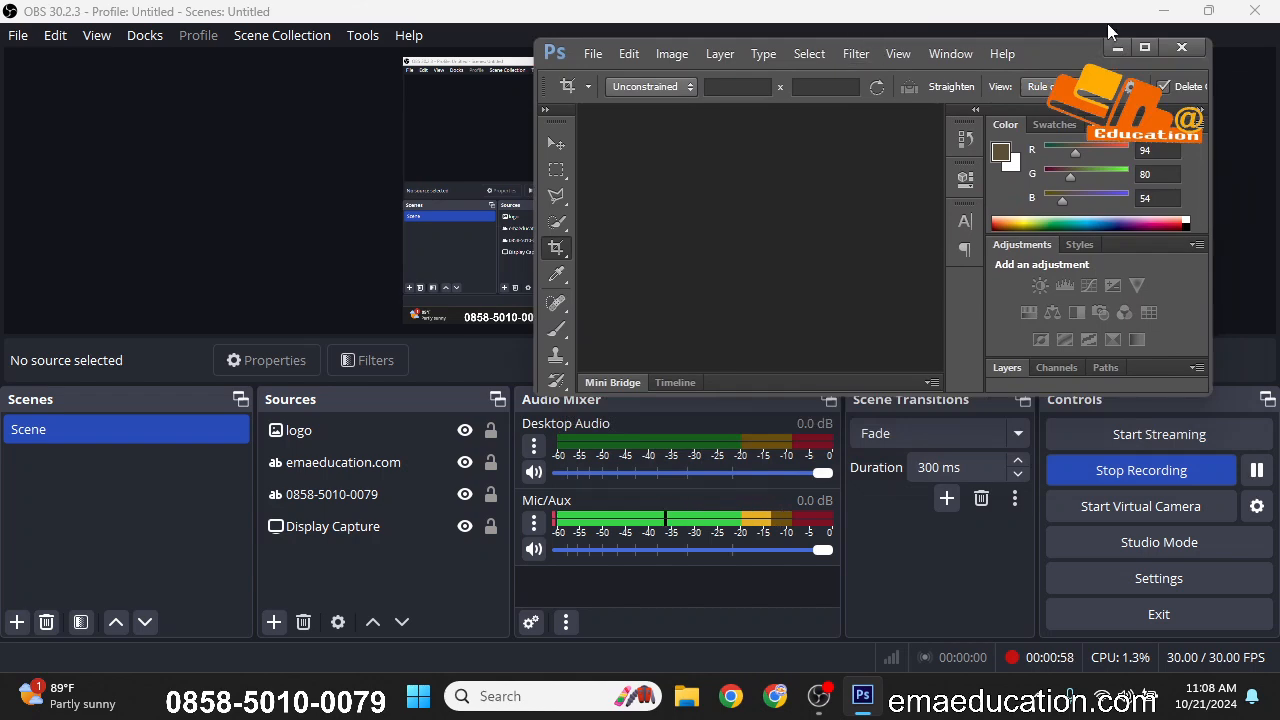
pyautogui.click(1160, 12)
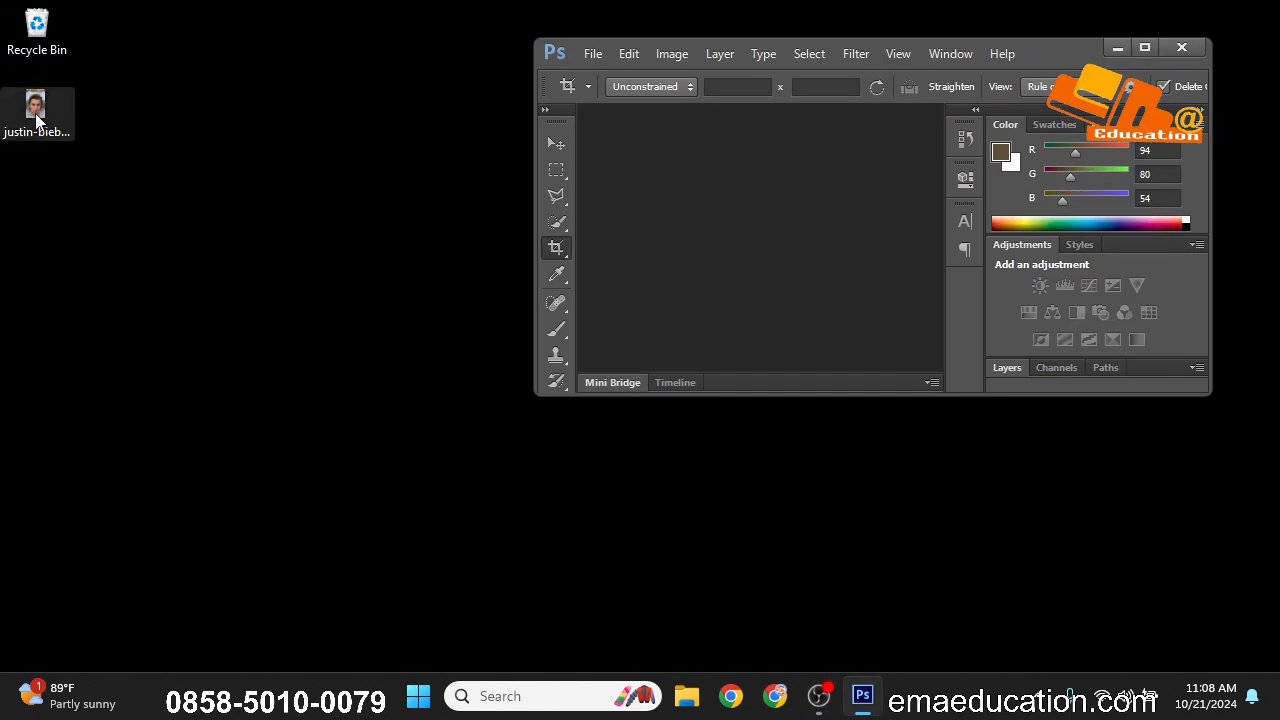
pyautogui.moveTo(37, 113); pyautogui.dragTo(697, 241)
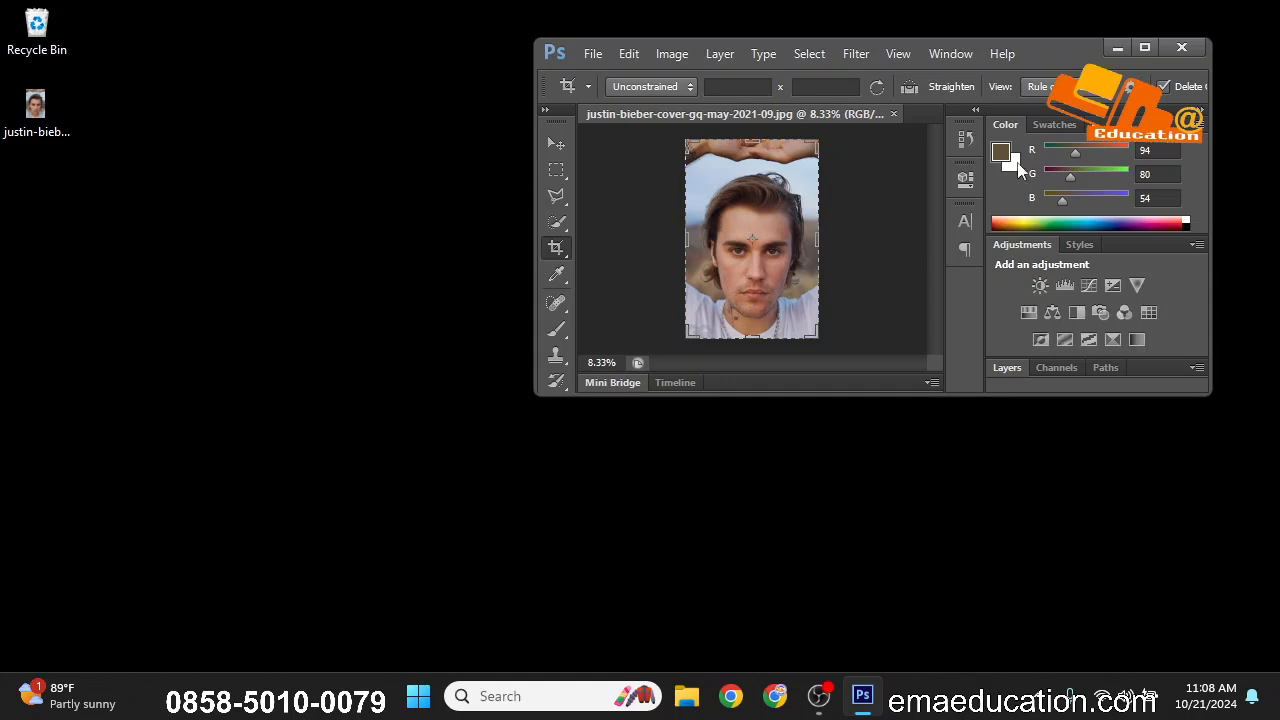
pyautogui.click(1146, 50)
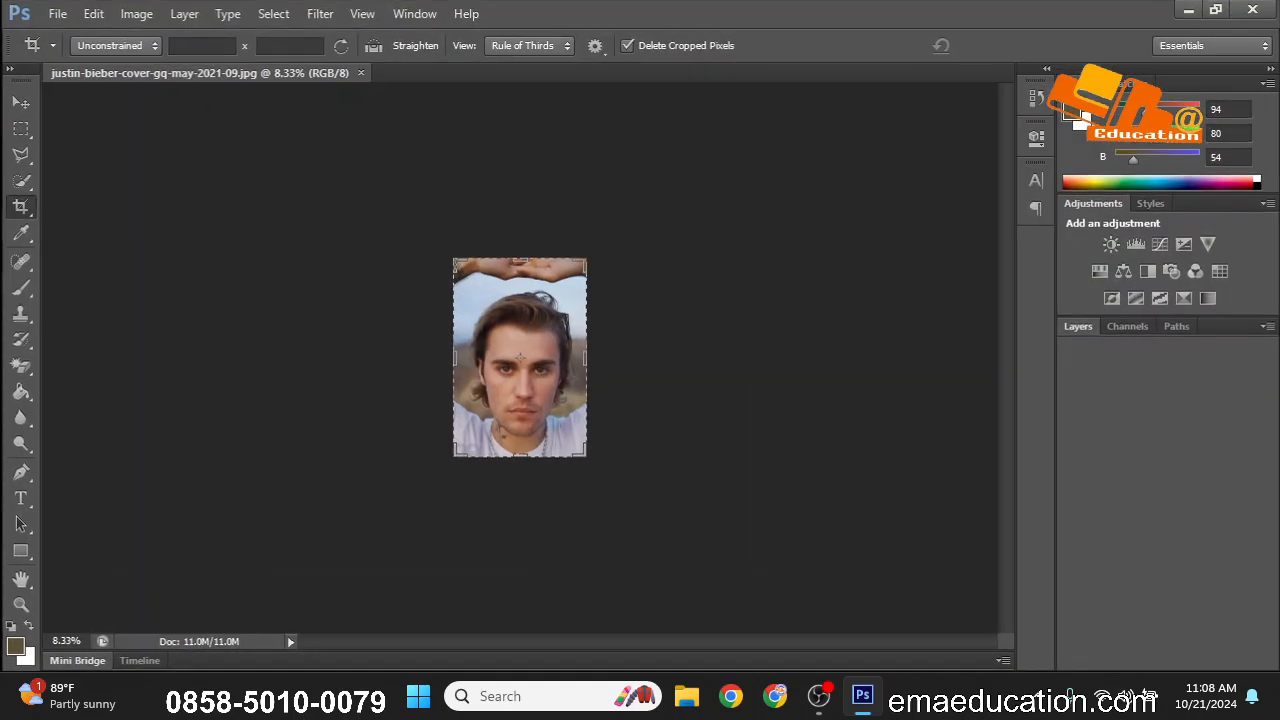
pyautogui.click(18, 105)
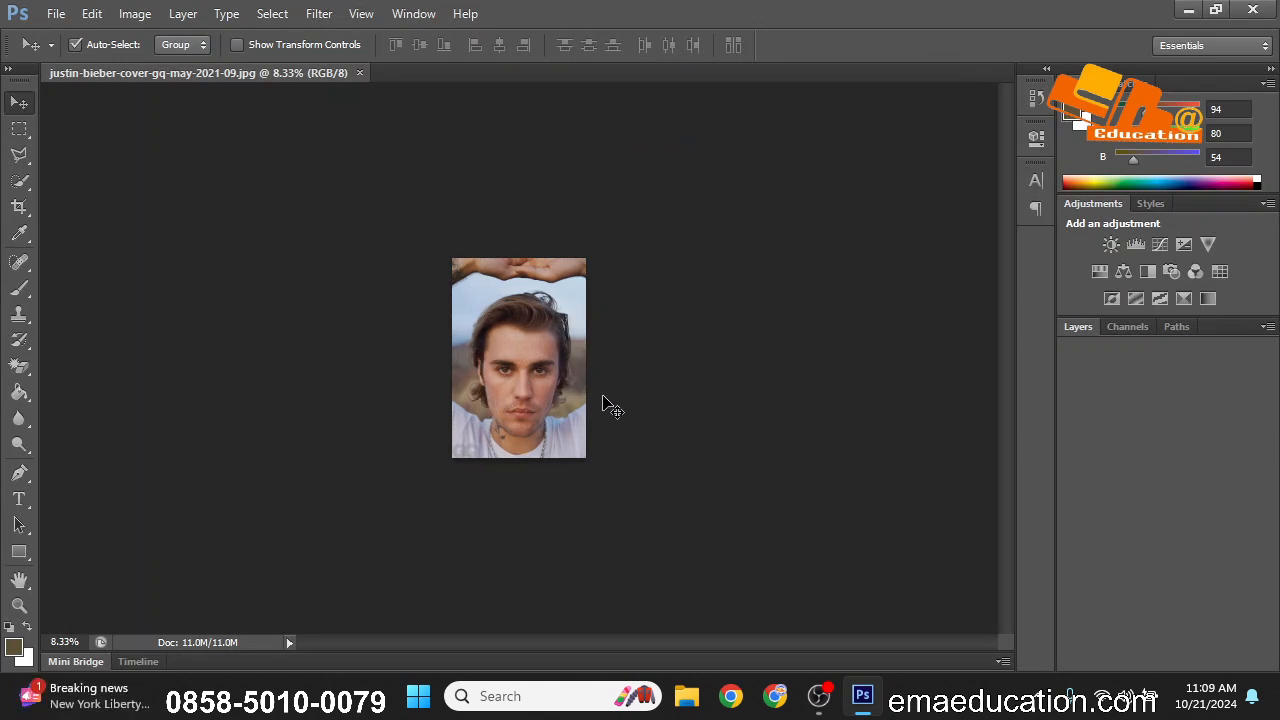
# - Examine the portrait's sharpness and facial detail at several magnifications, up to 100% around the eyes
pyautogui.scroll(5, 566, 408)
pyautogui.scroll(7, 565, 408)
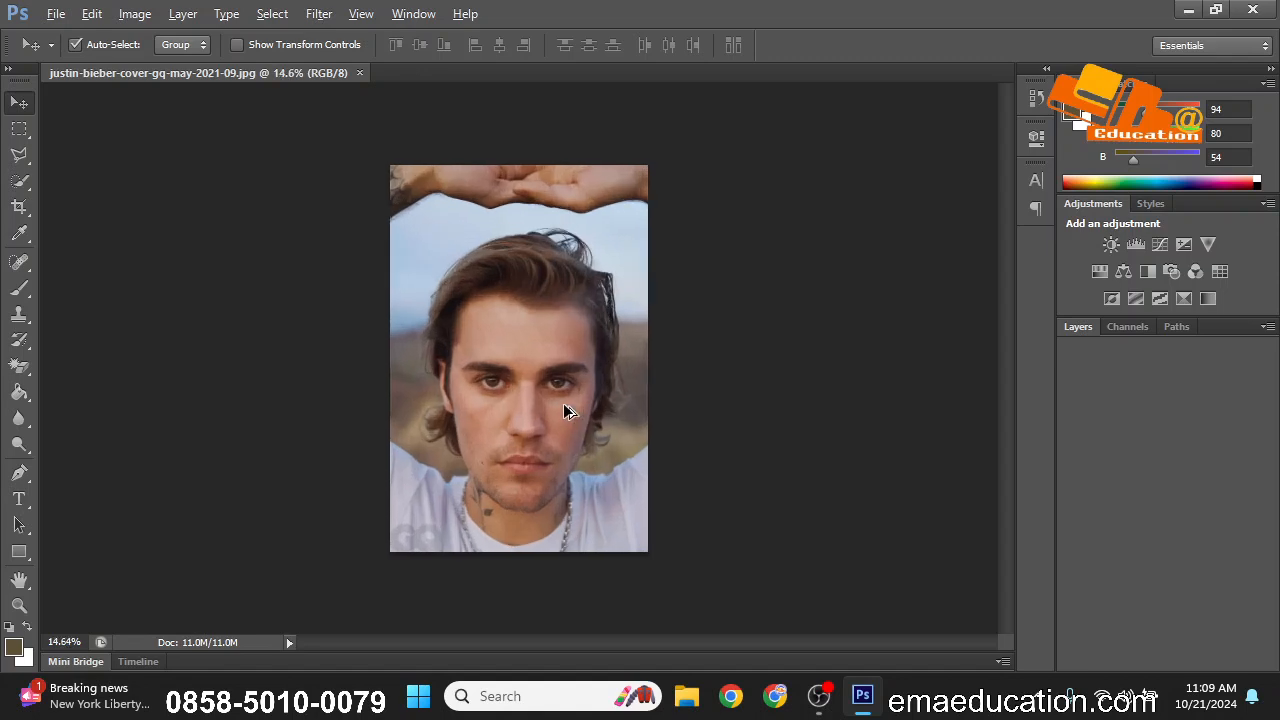
pyautogui.scroll(-1, 565, 408)
pyautogui.scroll(2, 565, 408)
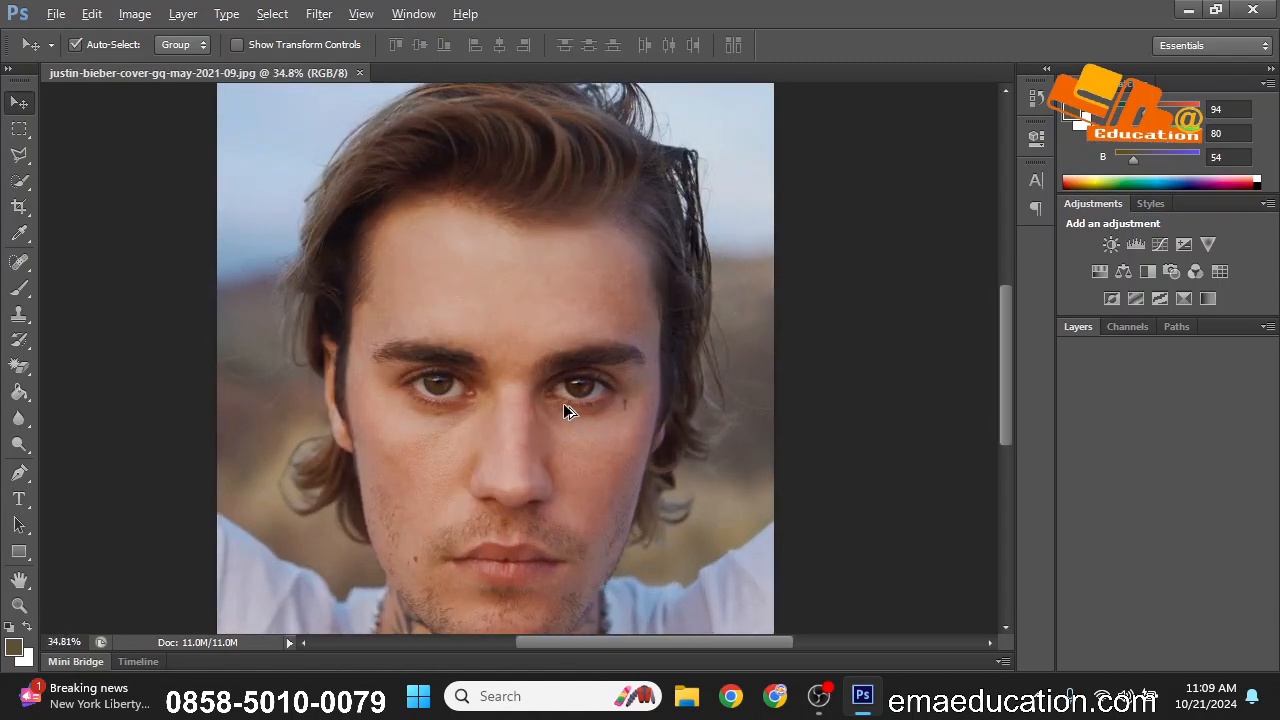
pyautogui.scroll(-1, 565, 408)
pyautogui.scroll(-3, 565, 410)
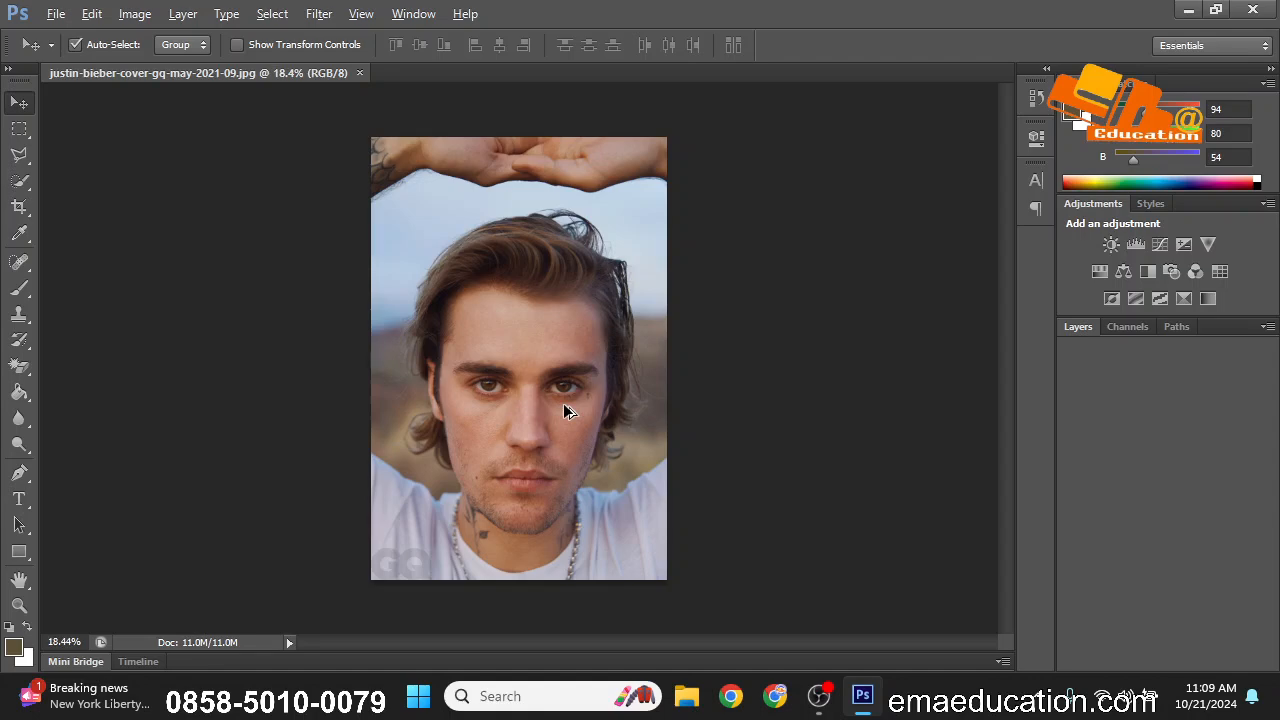
pyautogui.scroll(-3, 563, 410)
pyautogui.scroll(4, 563, 410)
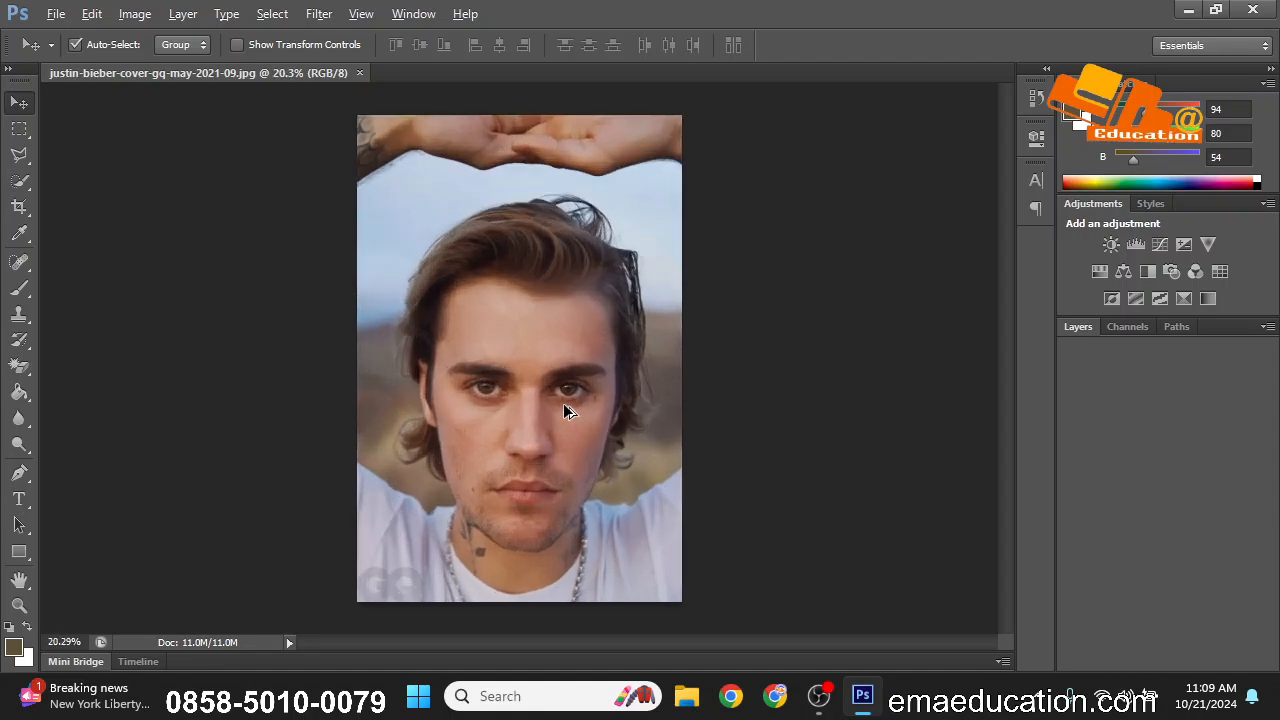
pyautogui.scroll(2, 565, 410)
pyautogui.scroll(-2, 565, 410)
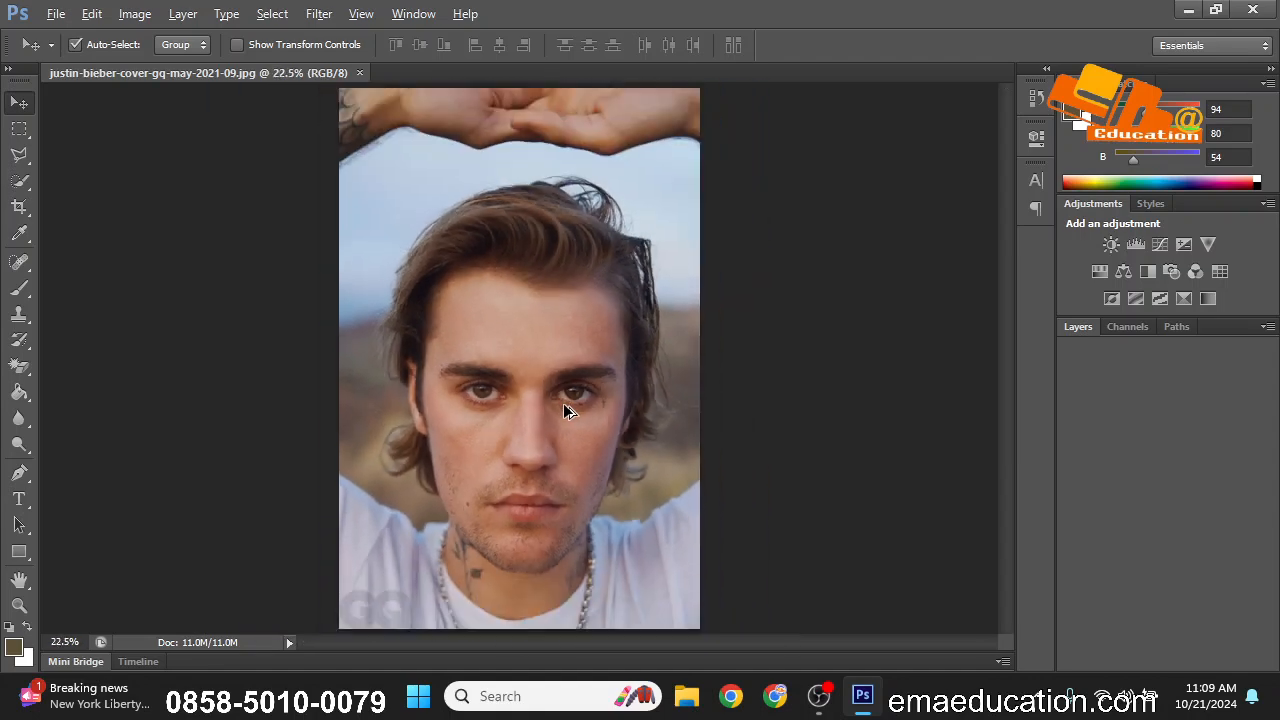
pyautogui.scroll(2, 563, 403)
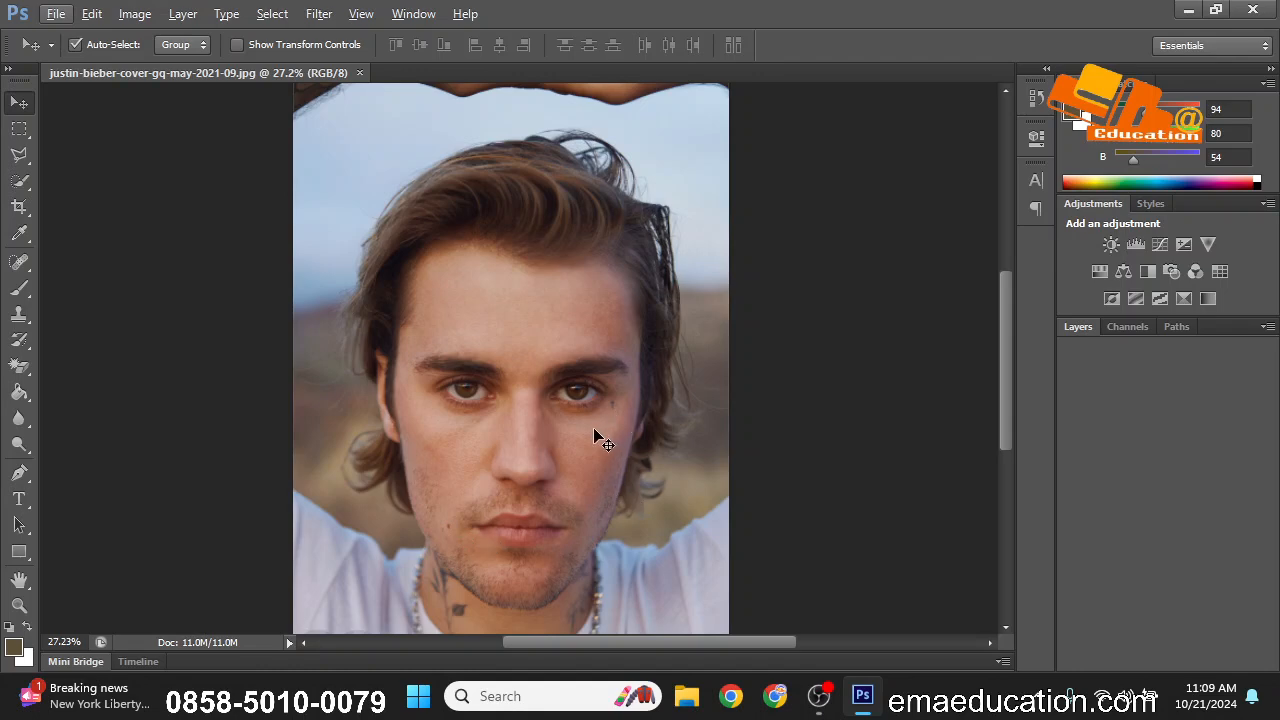
pyautogui.keyDown('alt'); pyautogui.scroll(3, 596, 436); pyautogui.keyUp('alt')
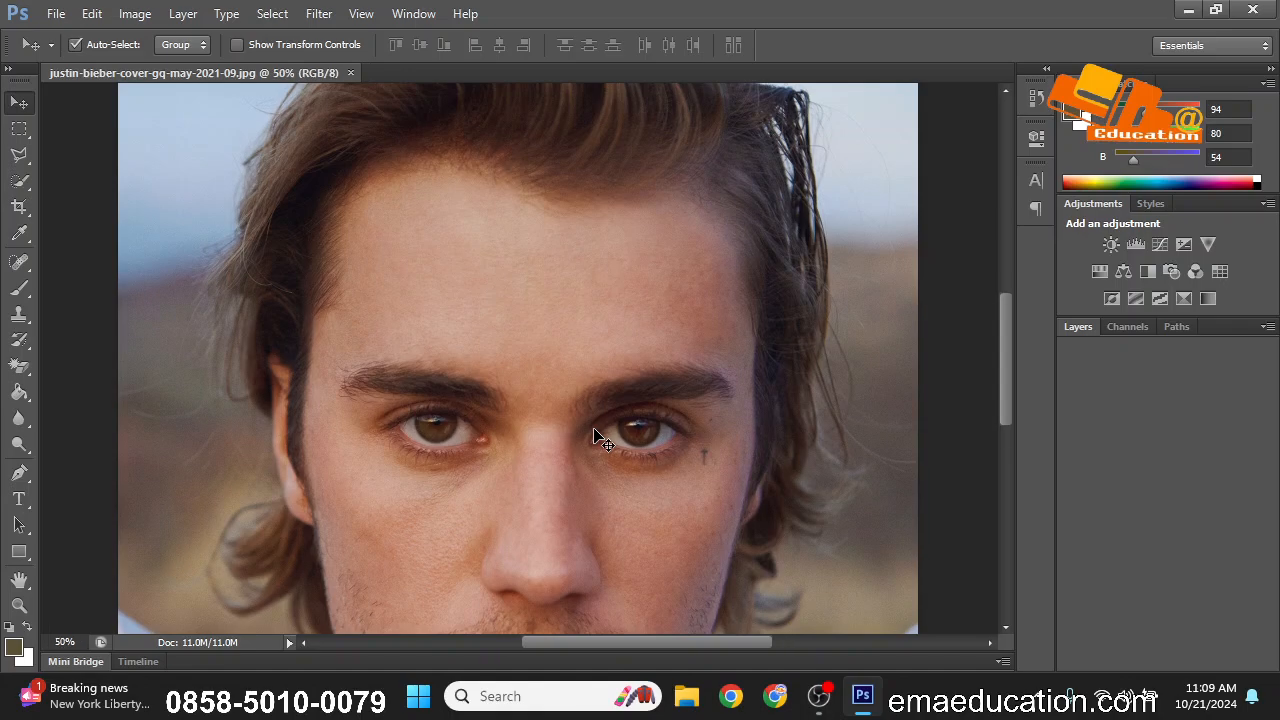
pyautogui.keyDown('alt'); pyautogui.scroll(2, 602, 440); pyautogui.keyUp('alt')
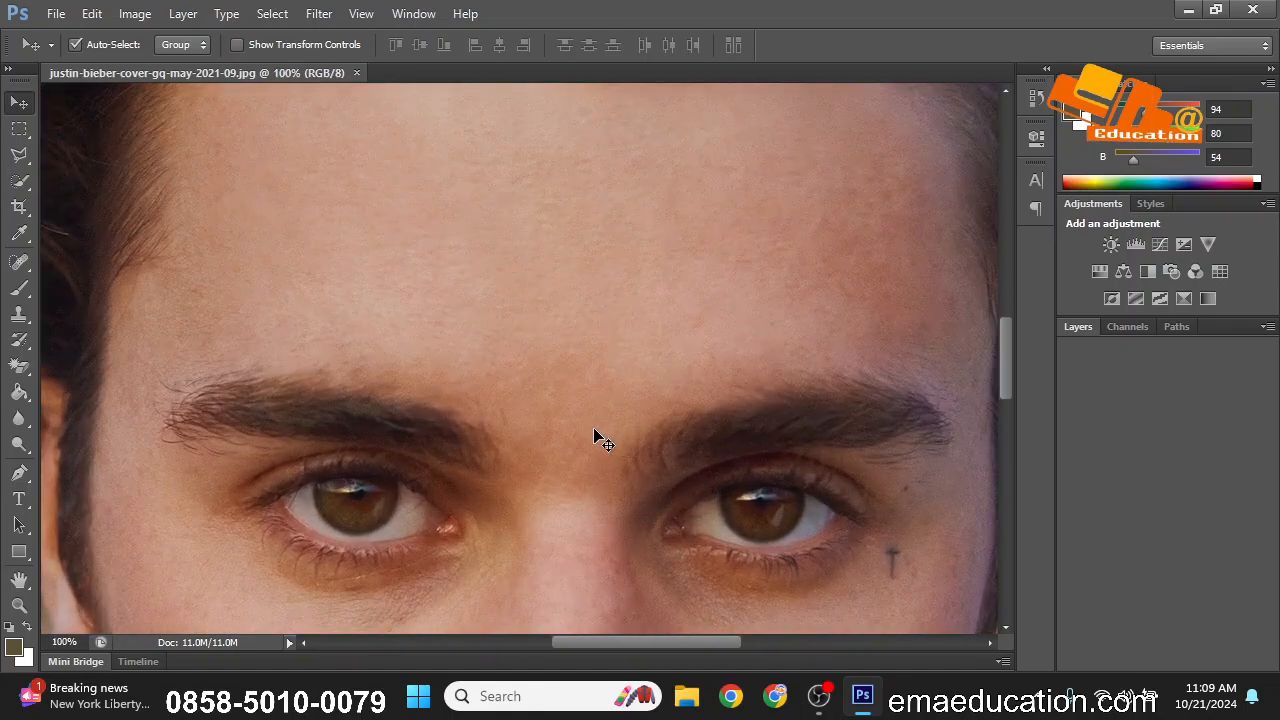
pyautogui.keyDown('alt'); pyautogui.scroll(-2, 602, 440); pyautogui.keyUp('alt')
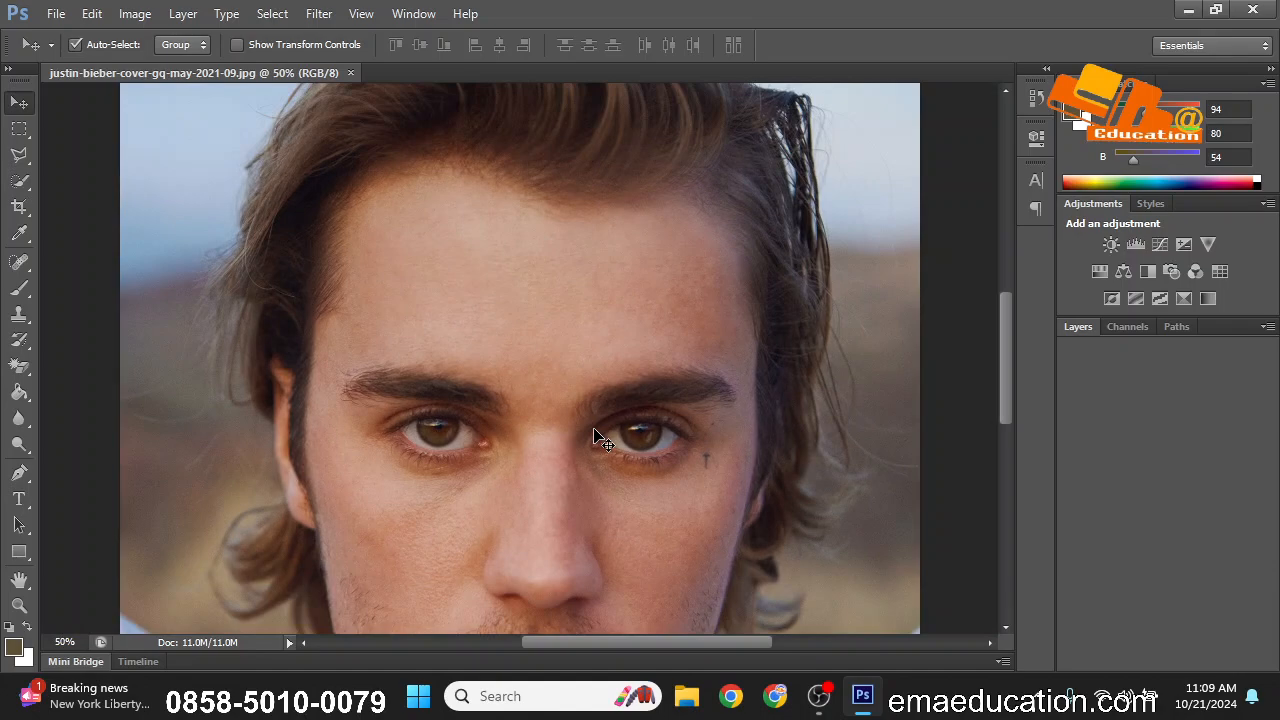
# - Check the portrait's pixel dimensions and resolution in the Image Size settings, then close them without changes
pyautogui.click(135, 13)
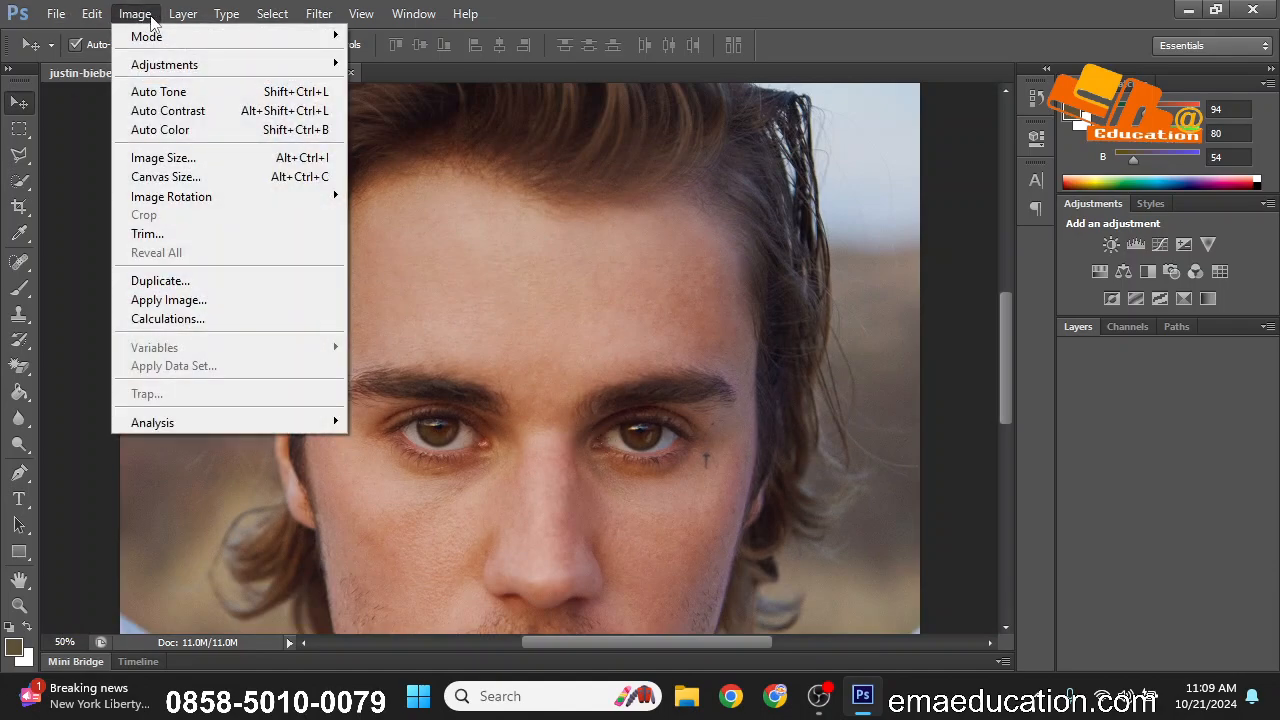
pyautogui.click(160, 157)
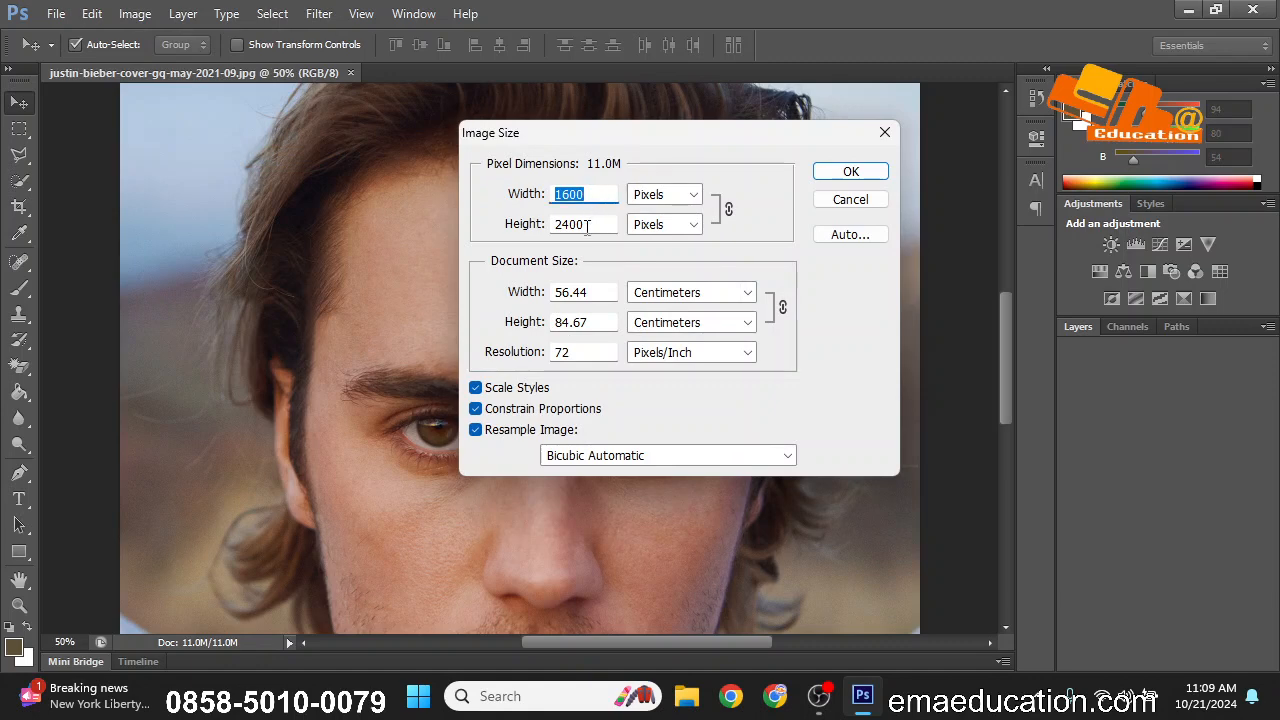
pyautogui.click(590, 196)
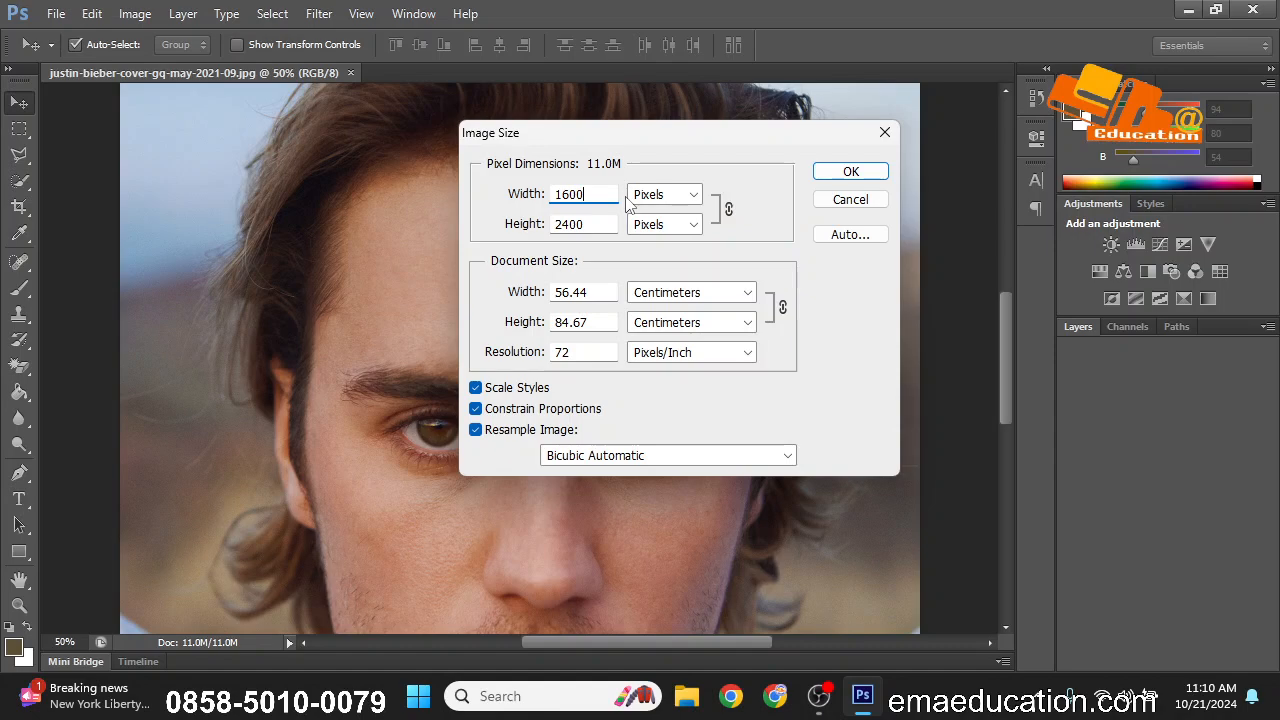
pyautogui.click(885, 132)
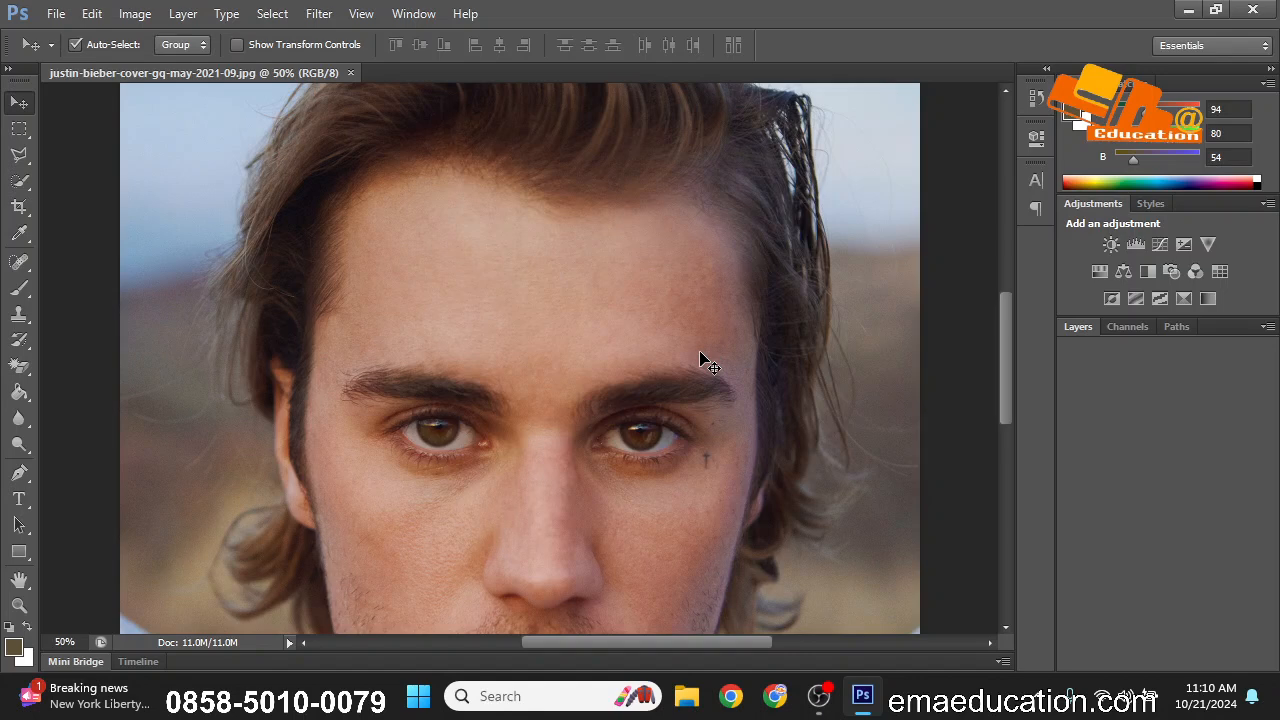
# - Run dxdiag to check the computer's system information, including processor and memory, and close the diagnostic tool
pyautogui.press('super+r')
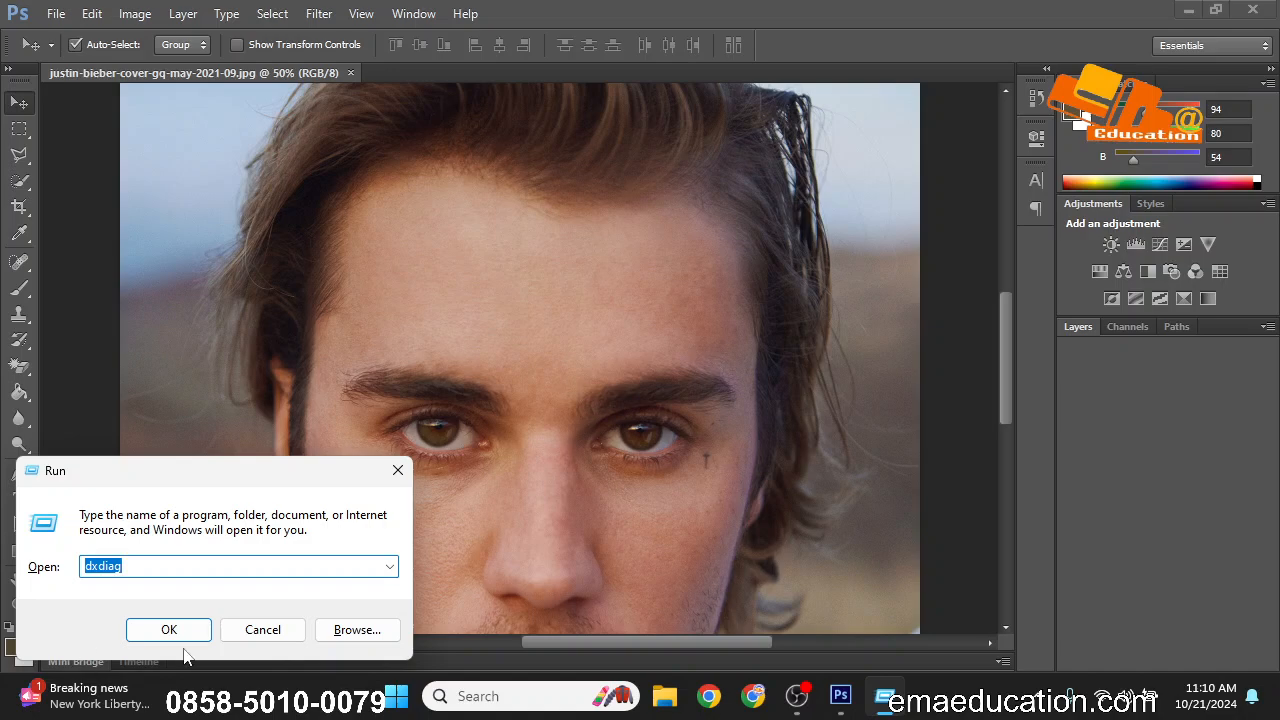
pyautogui.press('Return')
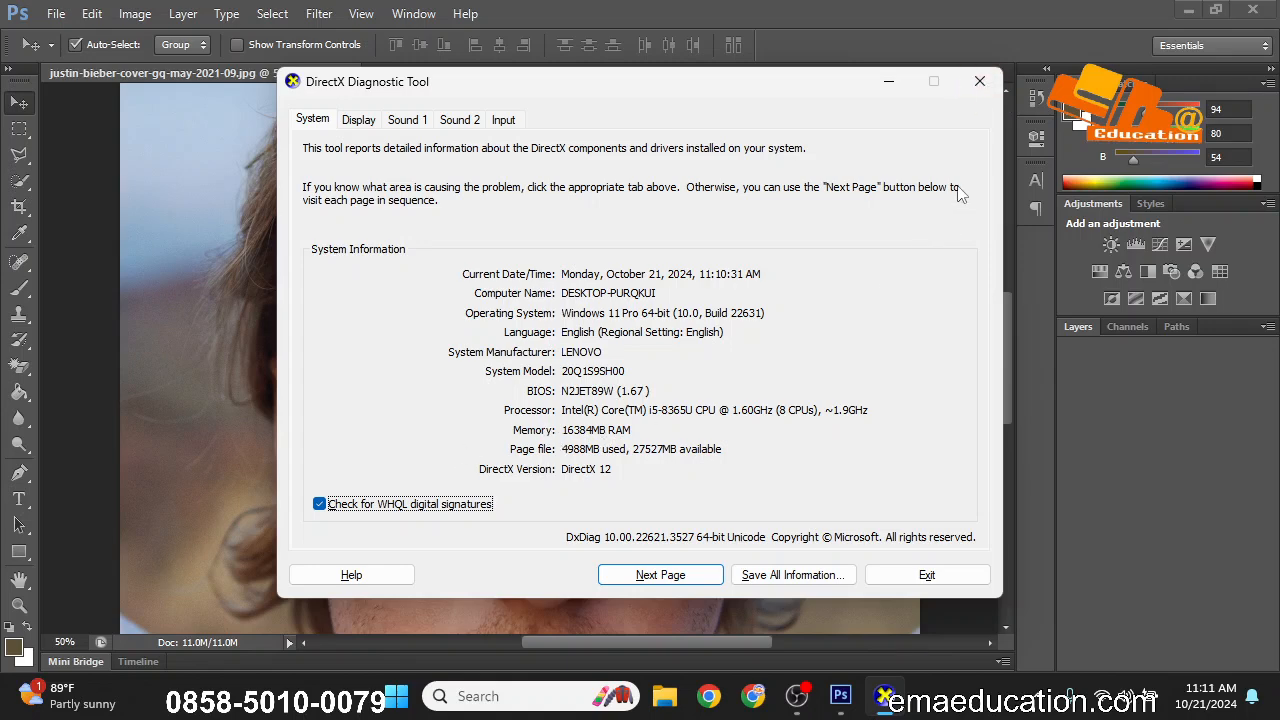
pyautogui.click(986, 86)
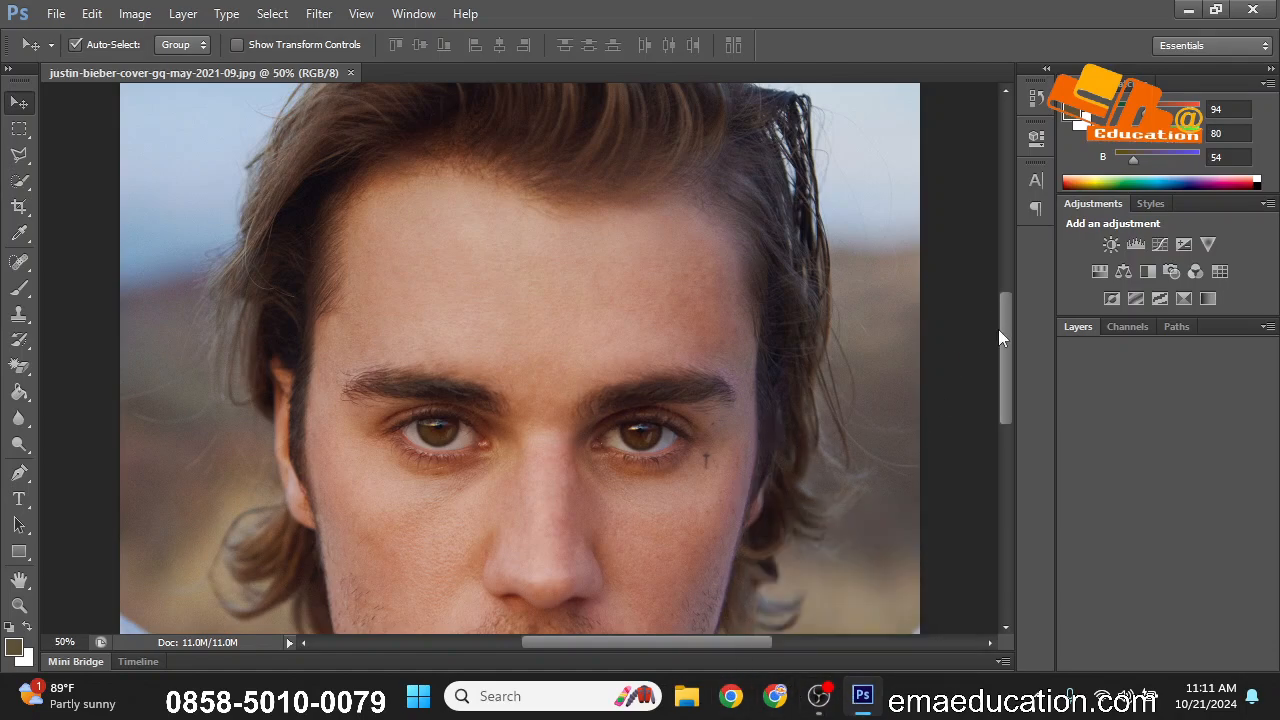
# - Activate the Spot Healing Brush tool and reduce its brush size to 25 px
pyautogui.moveTo(1006, 343); pyautogui.dragTo(1005, 392)
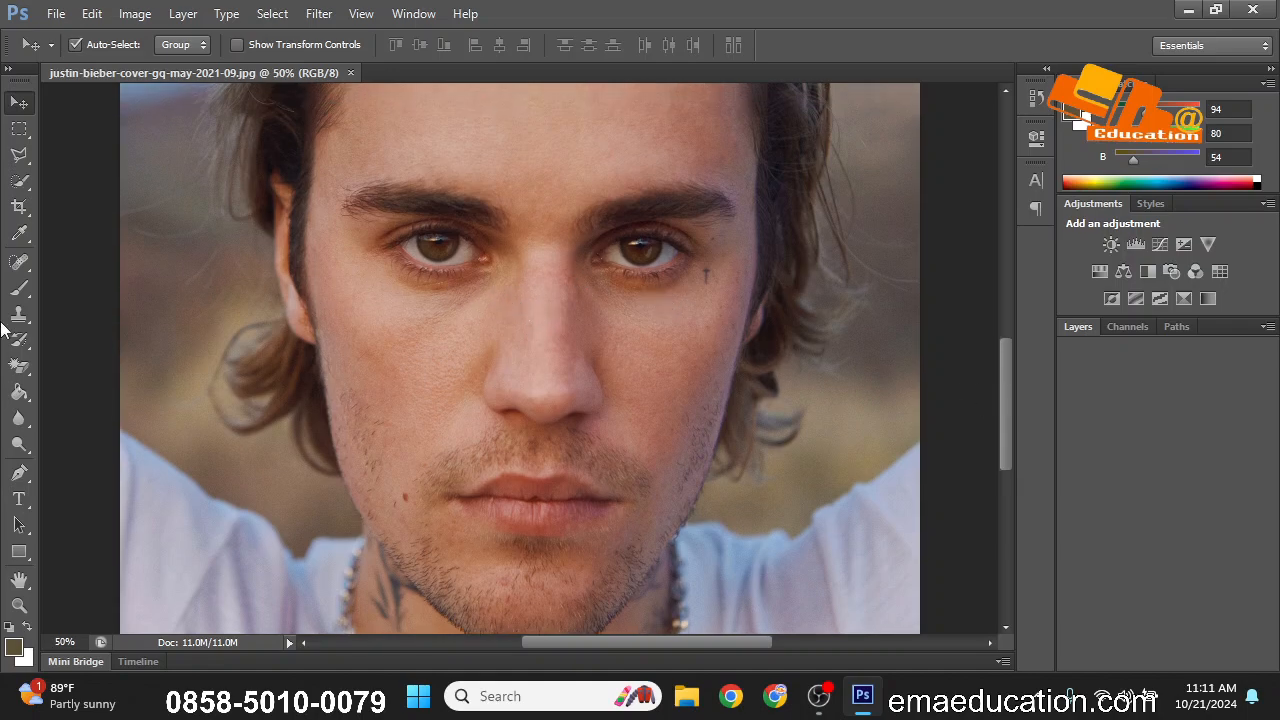
pyautogui.click(18, 264)
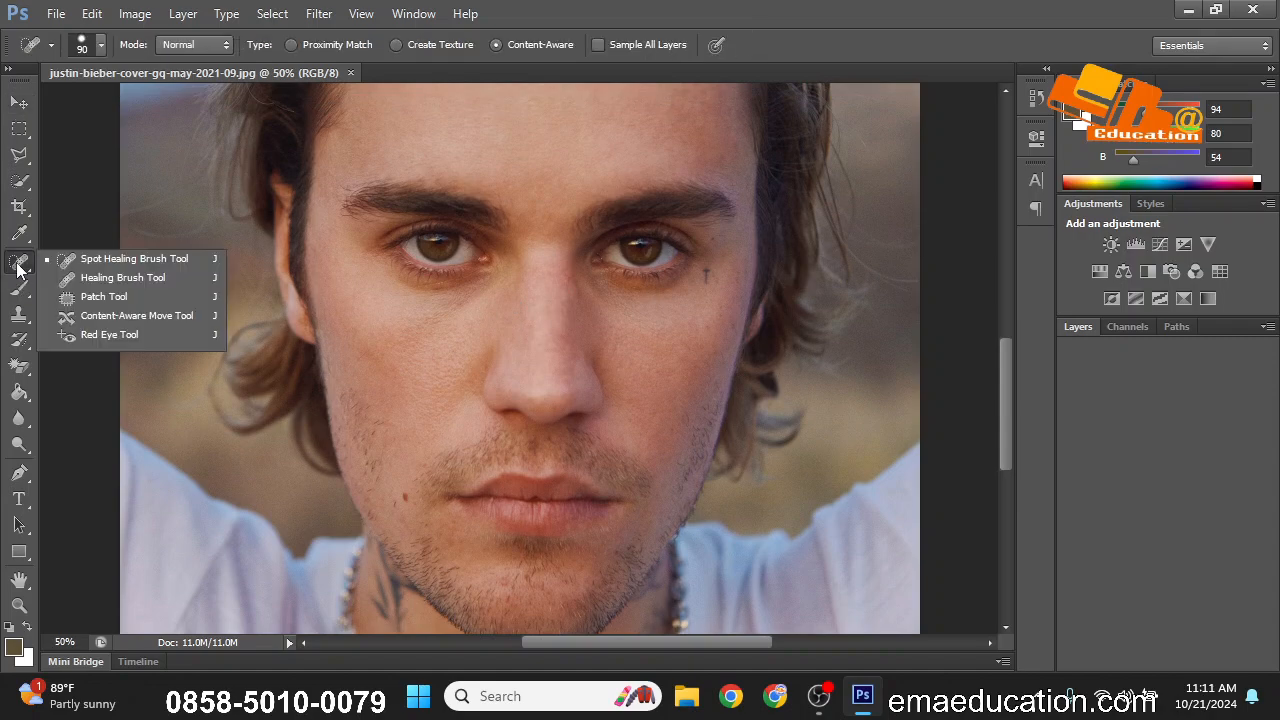
pyautogui.click(138, 262)
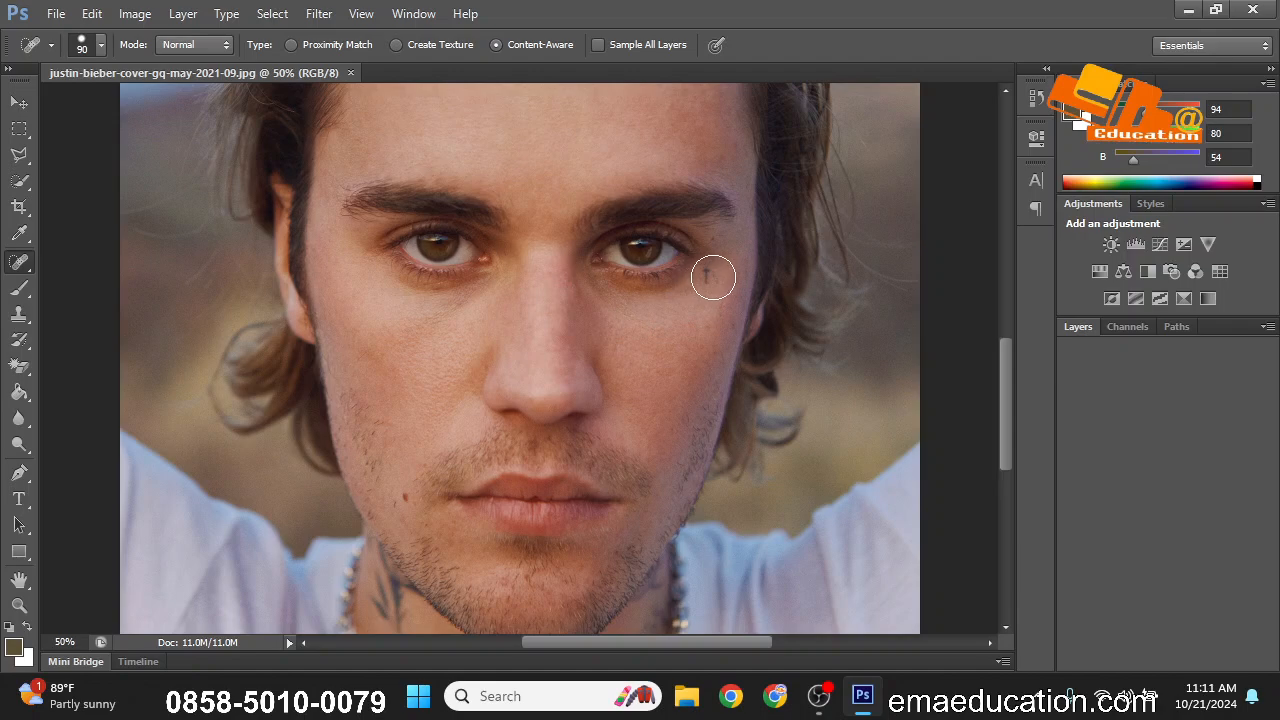
pyautogui.press('[')
pyautogui.press('[')
pyautogui.press('[')
pyautogui.press('[')
pyautogui.press('[')
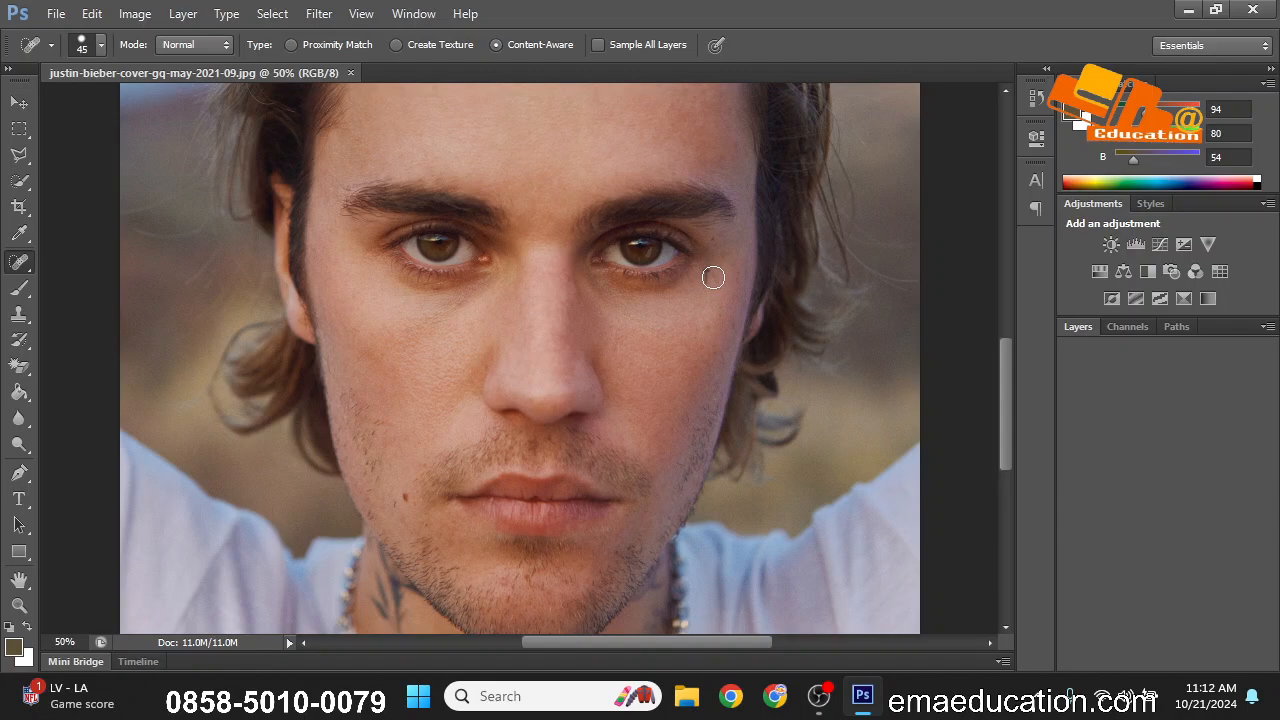
pyautogui.press('[')
pyautogui.press('[')
pyautogui.press('[')
pyautogui.press('[')
# - Set the Spot Healing Brush size to 35 px in the brush settings
pyautogui.click(101, 44)
pyautogui.moveTo(57, 108); pyautogui.dragTo(52, 104)
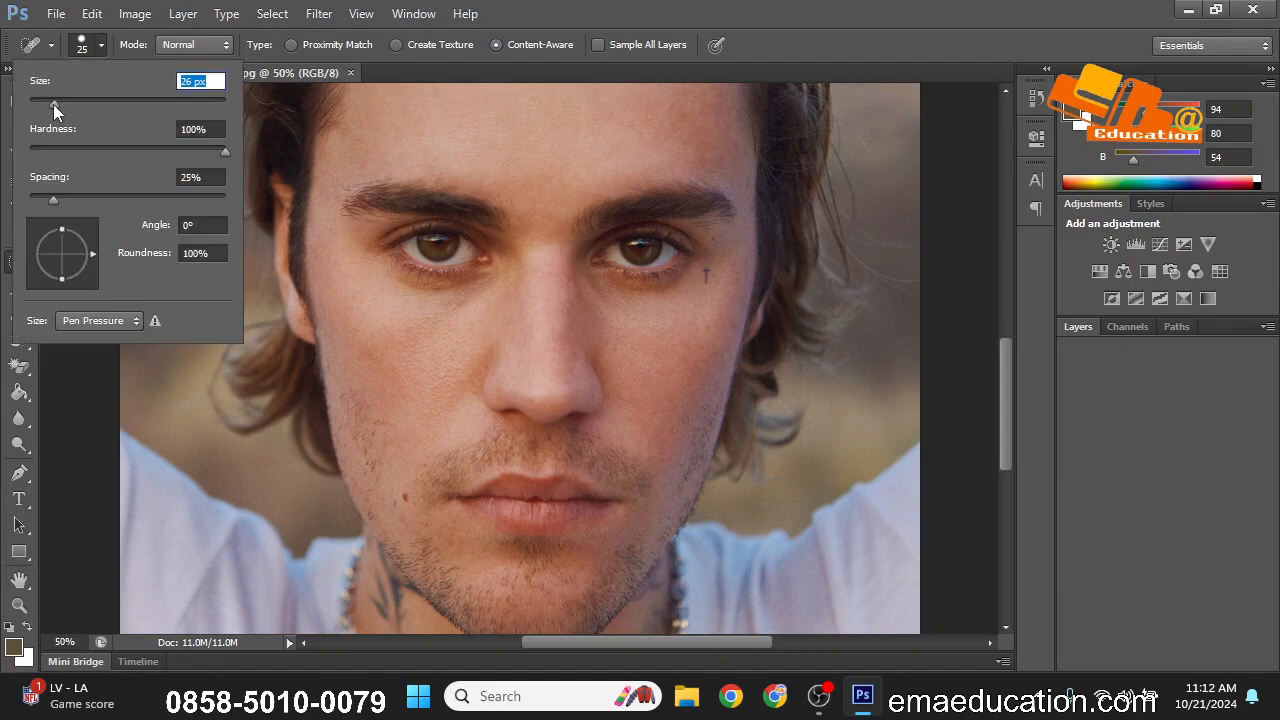
pyautogui.write('193')
pyautogui.moveTo(172, 102); pyautogui.dragTo(67, 103)
pyautogui.press('Return')
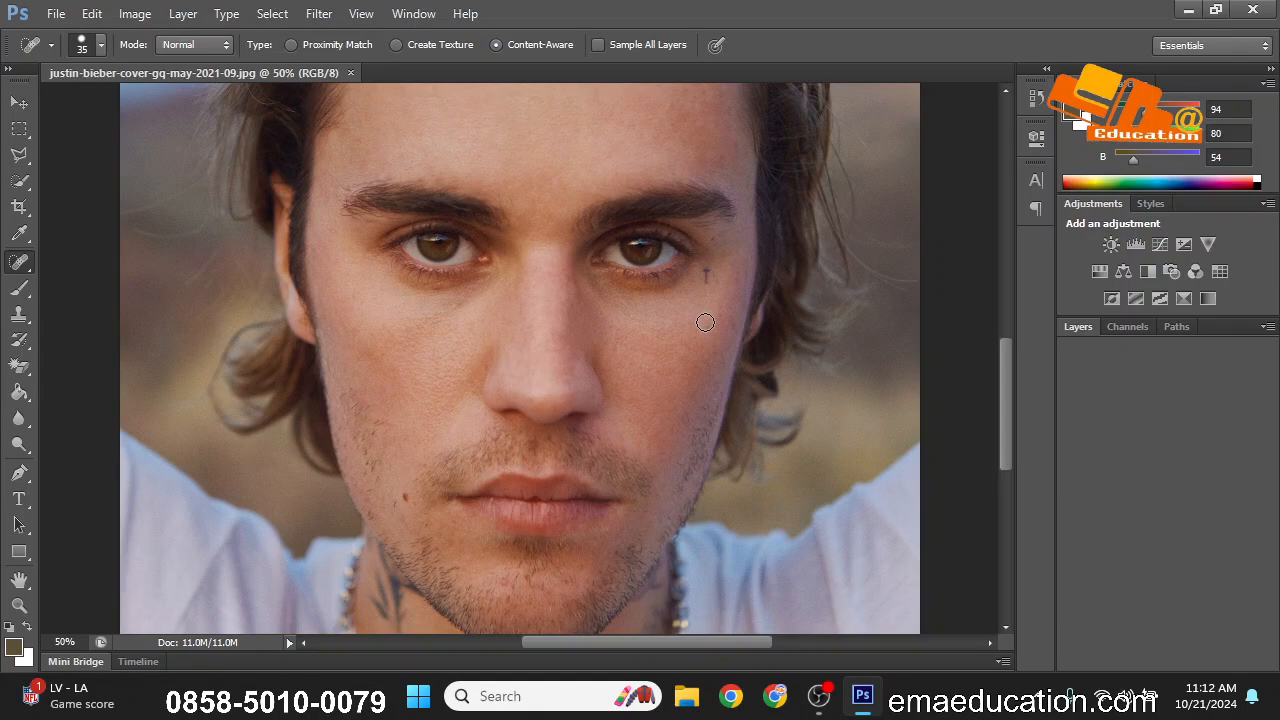
# - Heal away the small cross tattoo beside the eye with the Spot Healing Brush enlarged to 60 px
pyautogui.click(707, 276)
pyautogui.press(']')
pyautogui.press(']')
pyautogui.press(']')
pyautogui.click(706, 274)
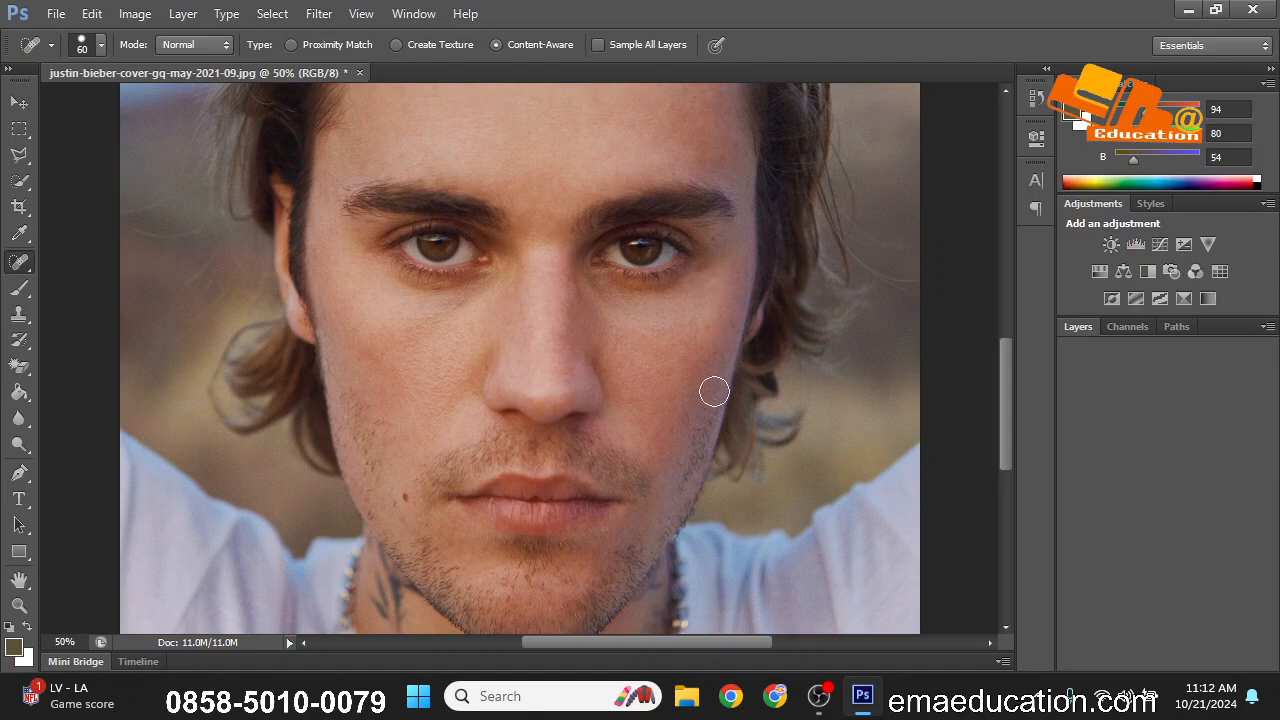
# - Undo the first healing of the cheek mole and remove the mole again with a 40 px brush
pyautogui.click(403, 492)
pyautogui.hotkey('ctrl', 'z')
pyautogui.press('[')
pyautogui.press('[')
pyautogui.click(406, 497)
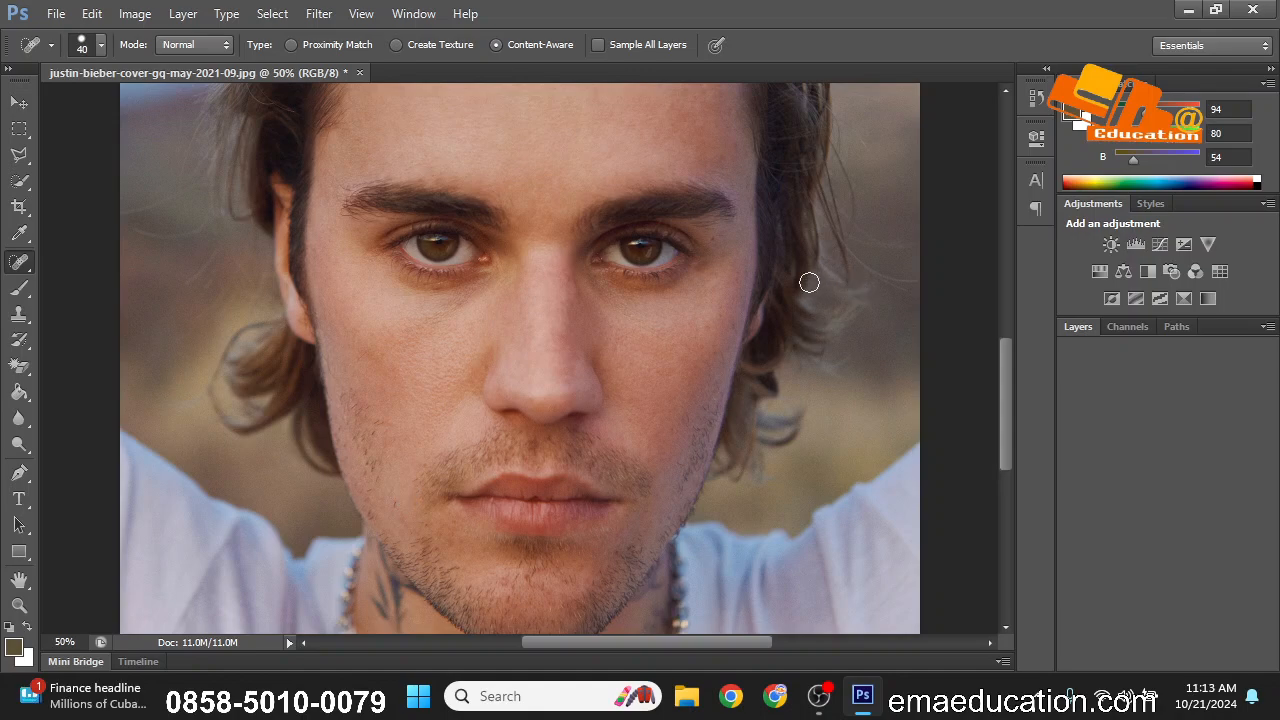
# - Enlarge the Spot Healing Brush to 400 px and erase the eye and eyebrow on the image's left side
pyautogui.rightClick(18, 262)
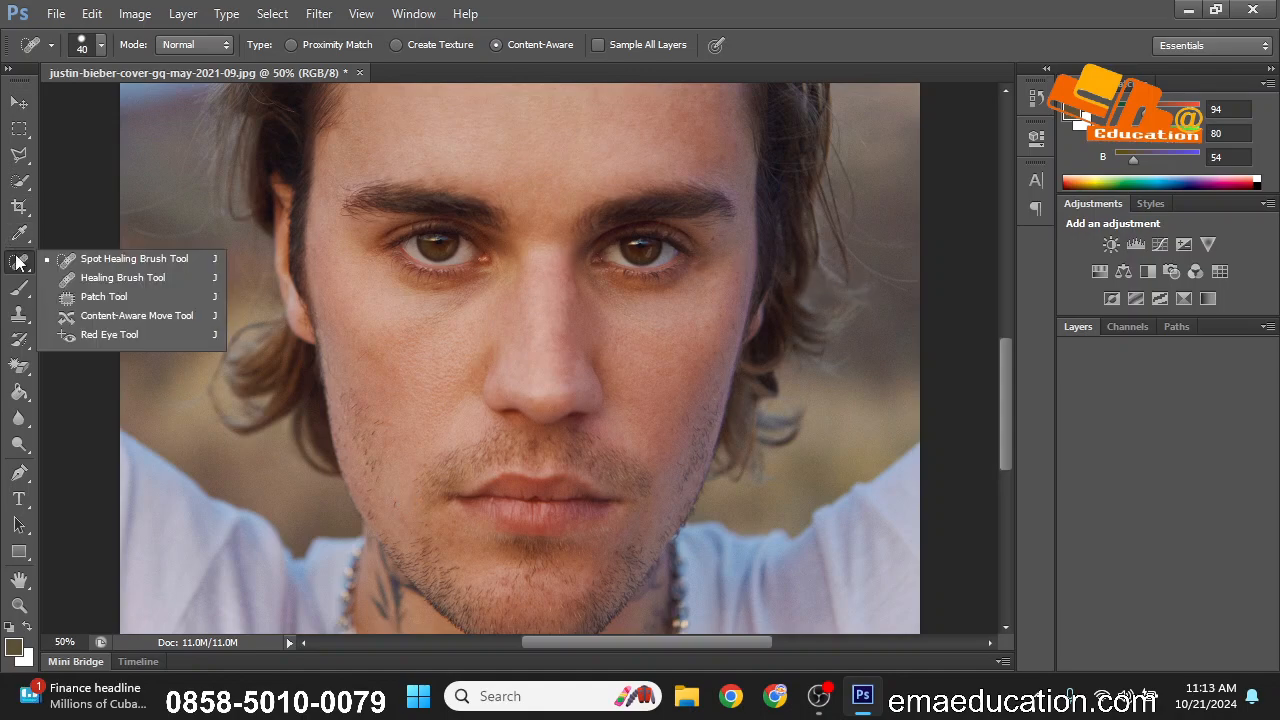
pyautogui.click(120, 263)
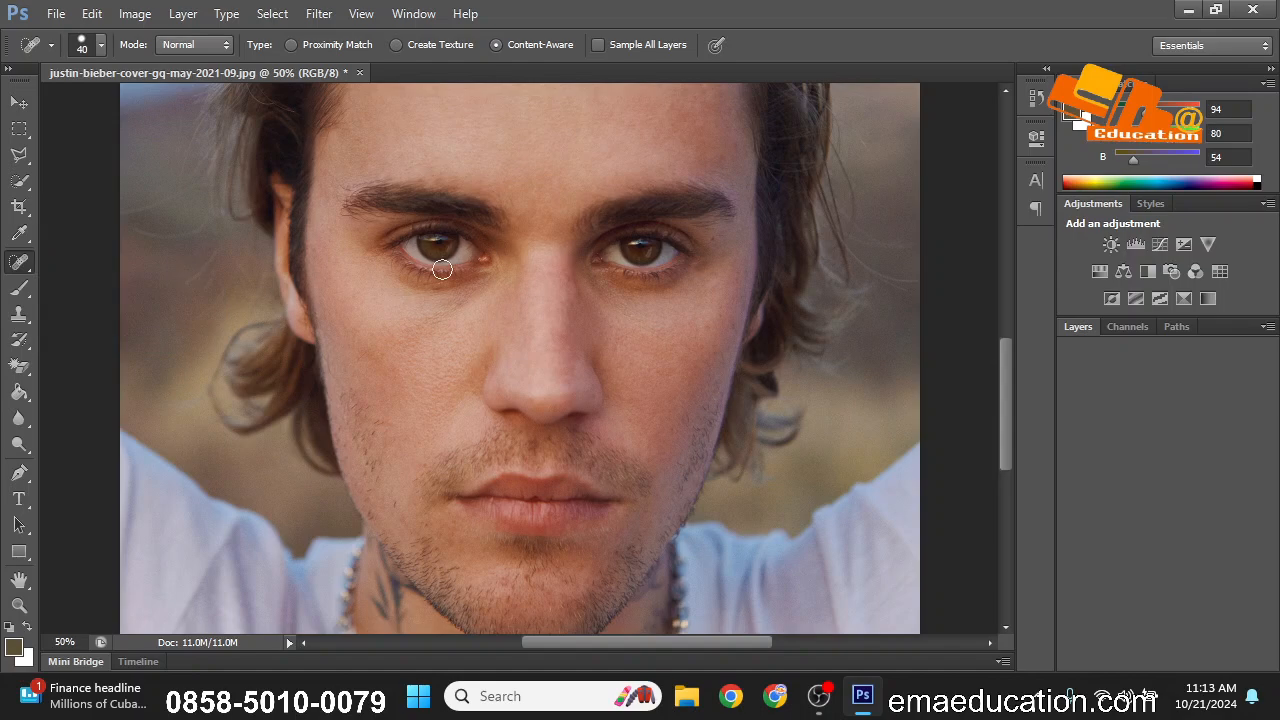
pyautogui.press(']')
pyautogui.press(']')
pyautogui.press(']')
pyautogui.press(']')
pyautogui.press(']')
pyautogui.press(']')
pyautogui.press(']')
pyautogui.press(']')
pyautogui.press(']')
pyautogui.press(']')
pyautogui.press(']')
pyautogui.press(']')
pyautogui.press(']')
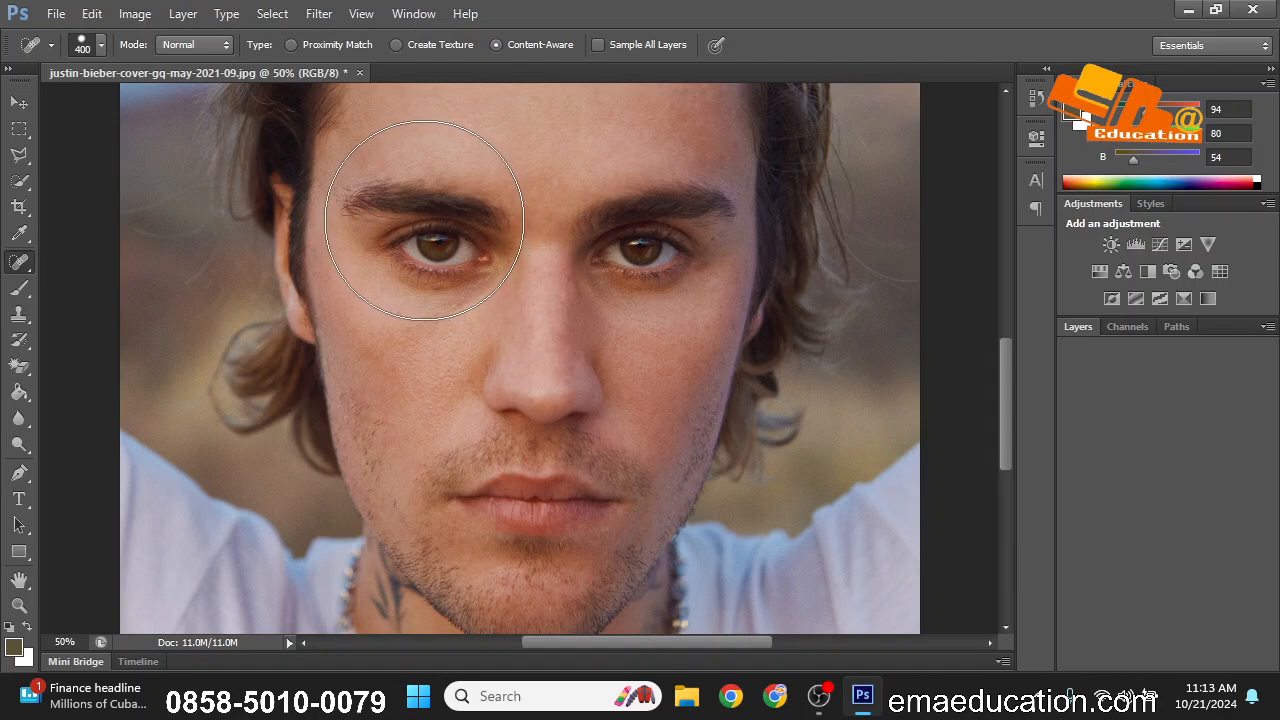
pyautogui.press('[')
pyautogui.press(']')
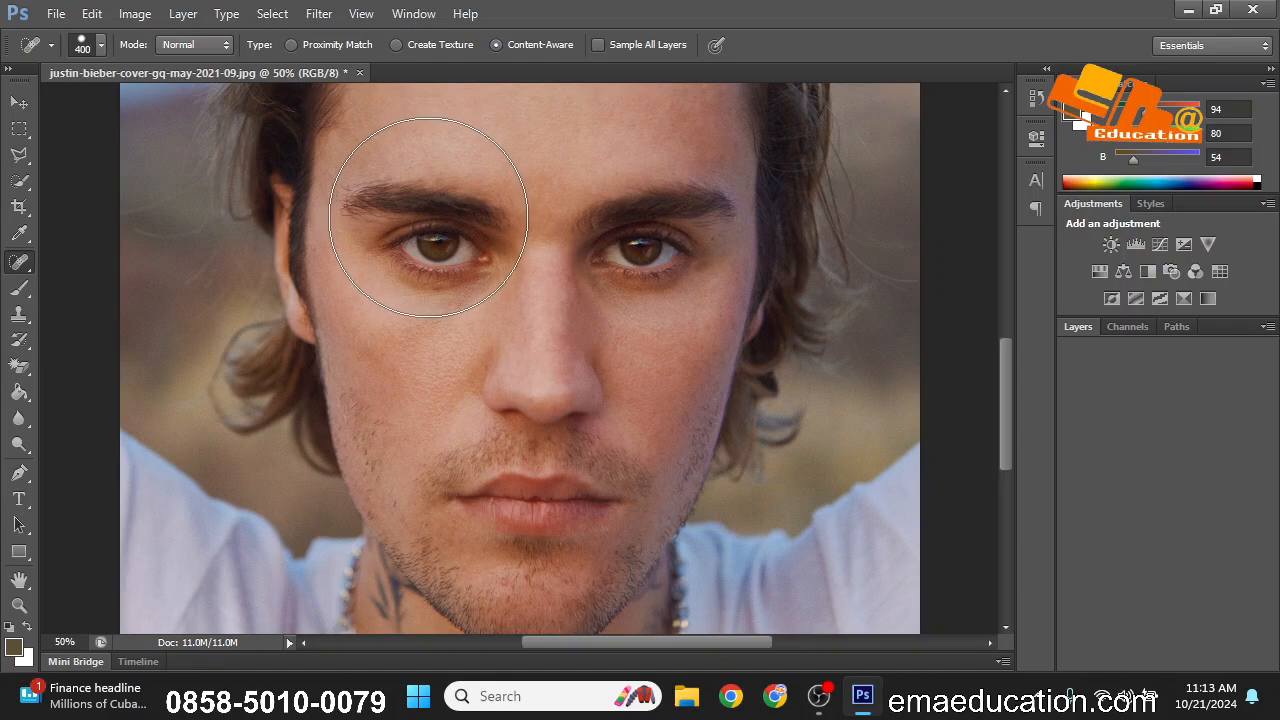
pyautogui.click(428, 217)
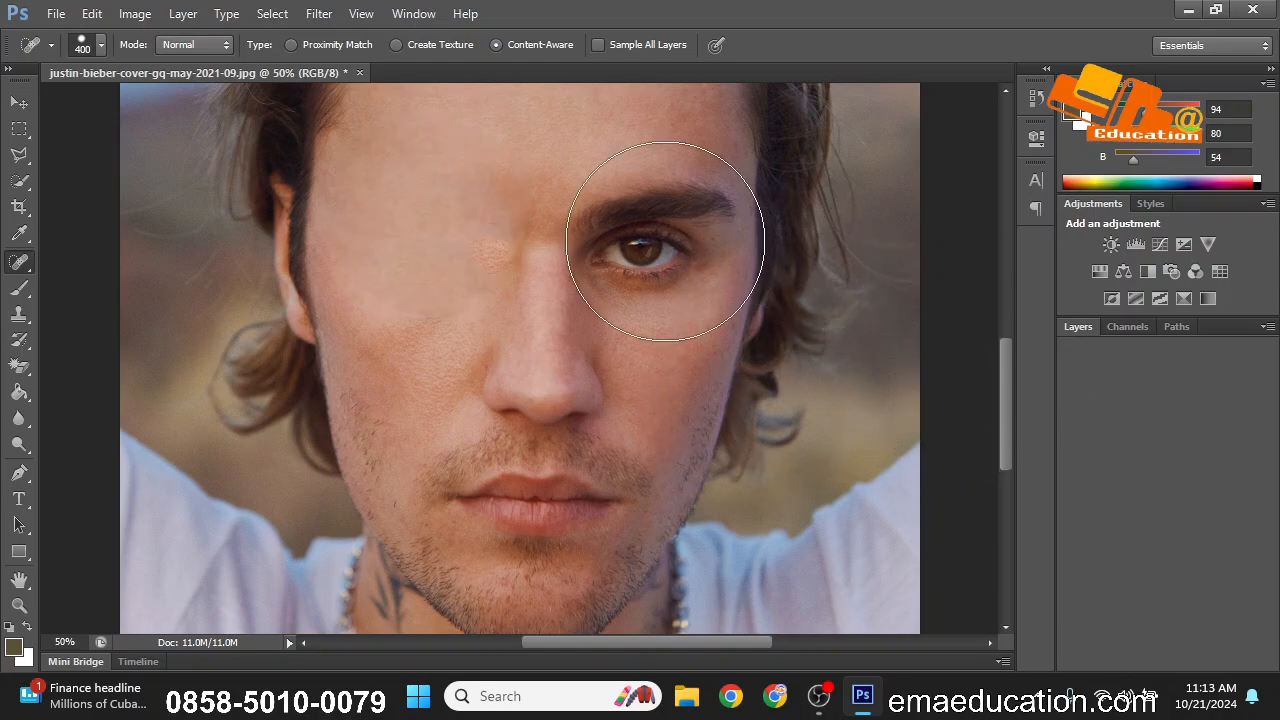
# - Reduce the brush size to 90 px, fit the whole portrait on screen and reselect the Spot Healing Brush
pyautogui.press('[')
pyautogui.press('[')
pyautogui.press('[')
pyautogui.press('[')
pyautogui.press('[')
pyautogui.press('[')
pyautogui.press('[')
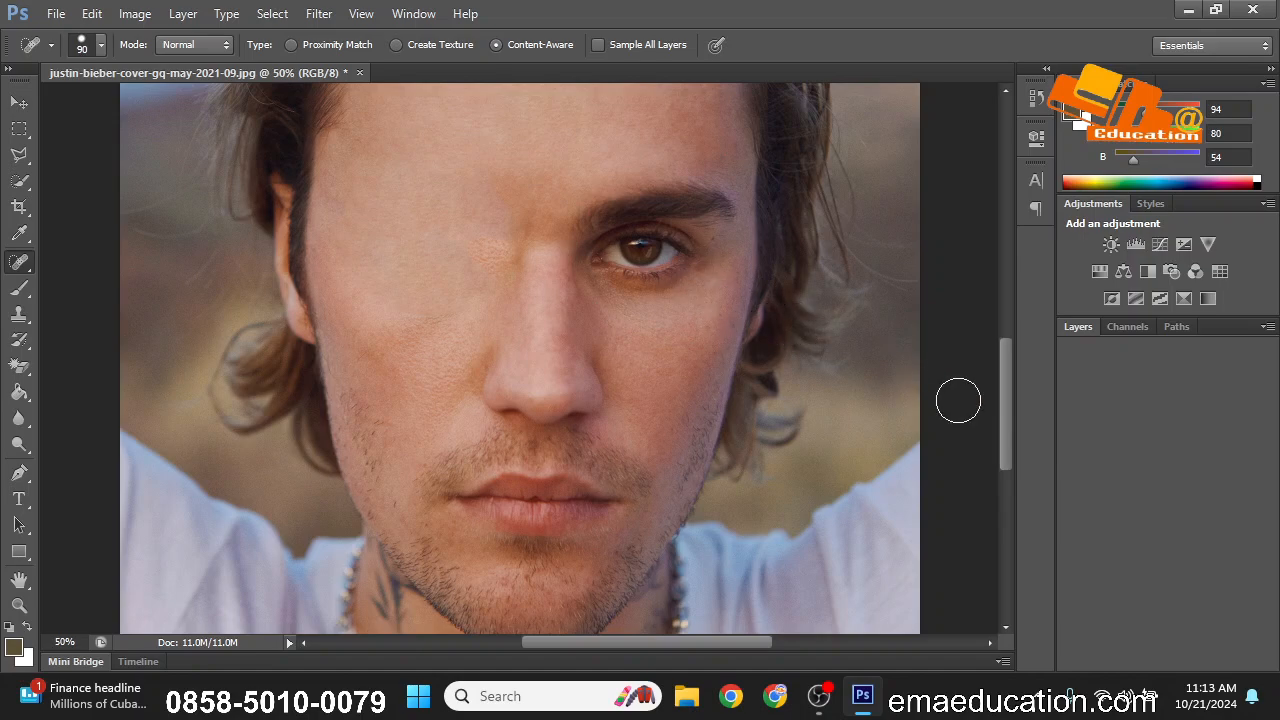
pyautogui.moveTo(1007, 390)
pyautogui.mouseDown()
pyautogui.moveTo(1003, 344)
pyautogui.moveTo(995, 396)
pyautogui.mouseUp()
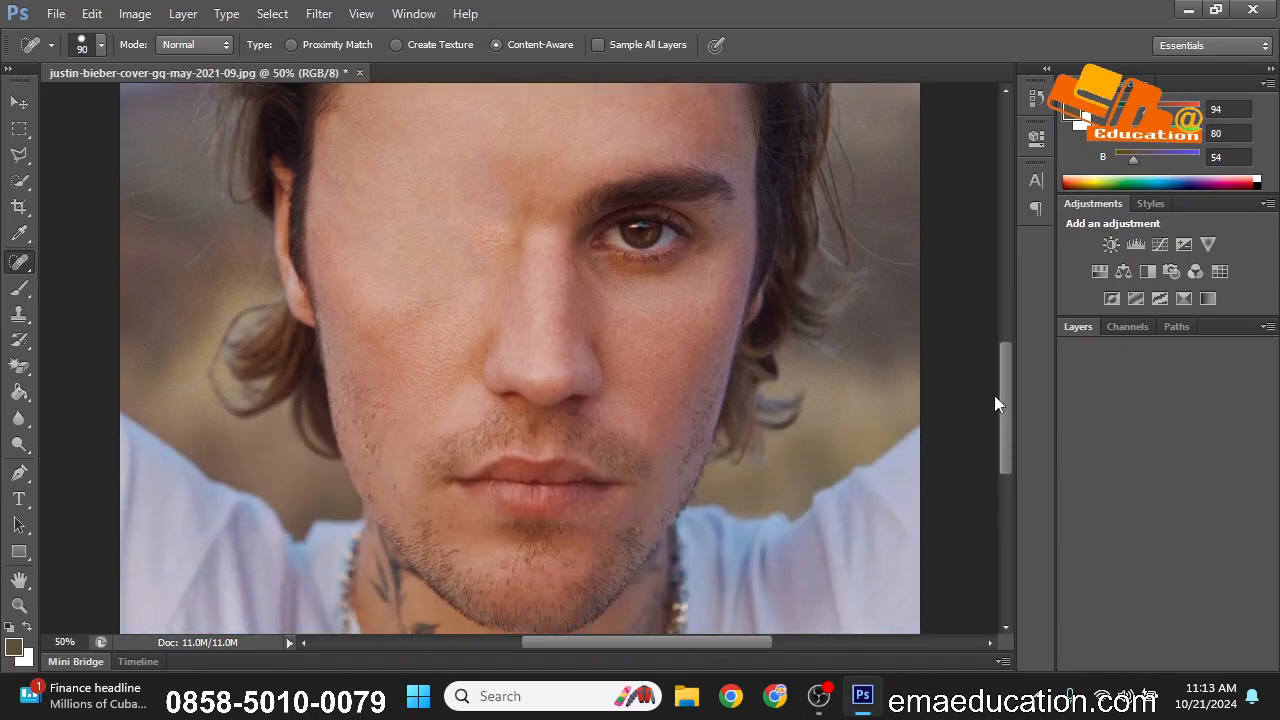
pyautogui.hotkey('ctrl', '-')
pyautogui.hotkey('ctrl', '-')
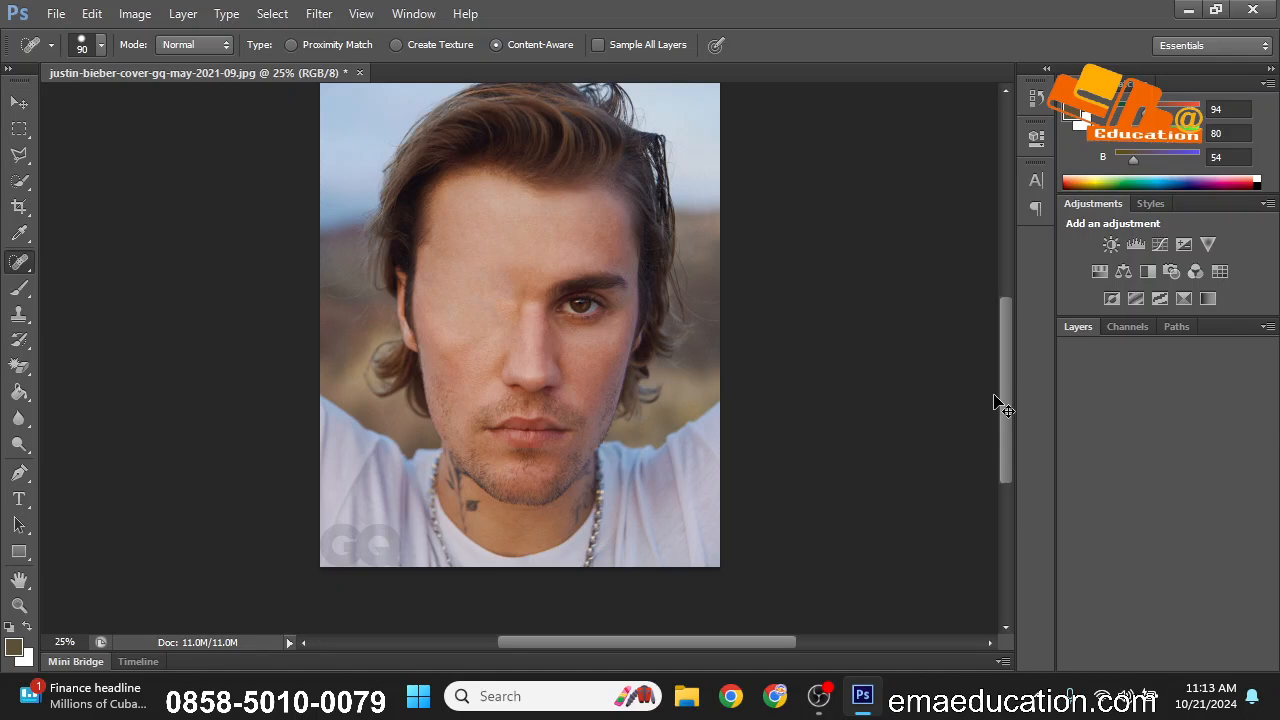
pyautogui.hotkey('ctrl', '0')
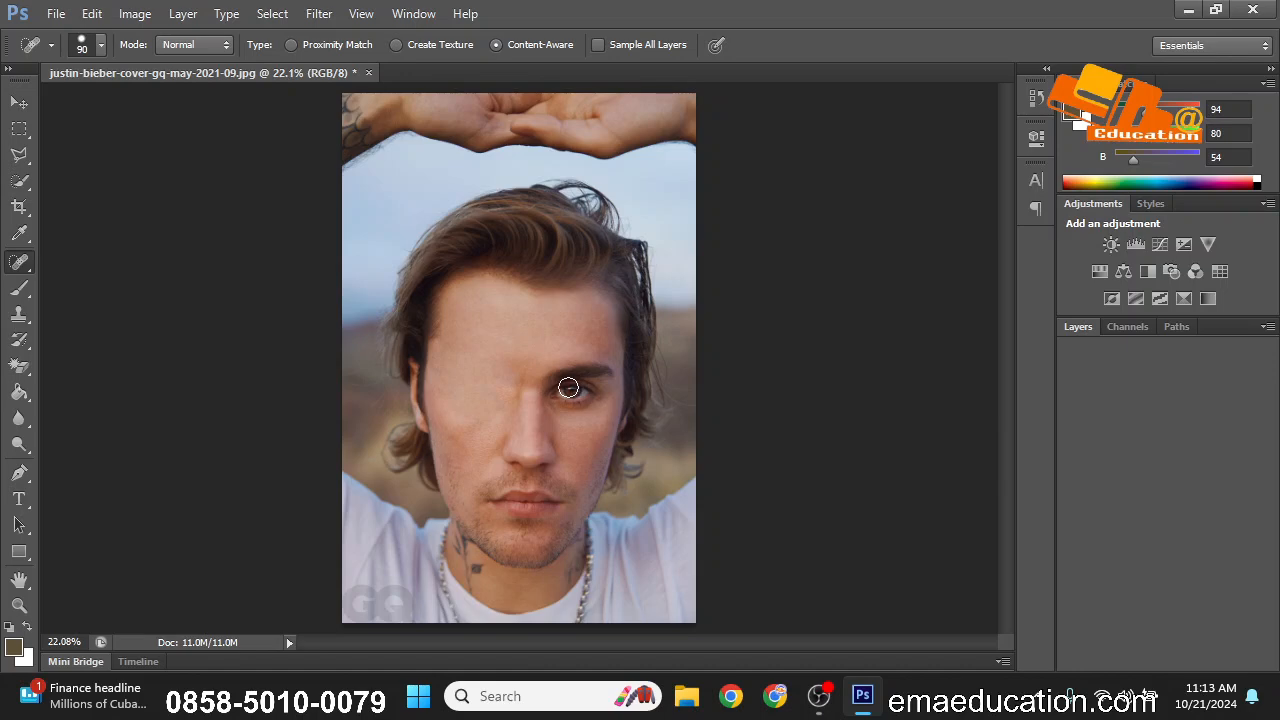
pyautogui.rightClick(24, 262)
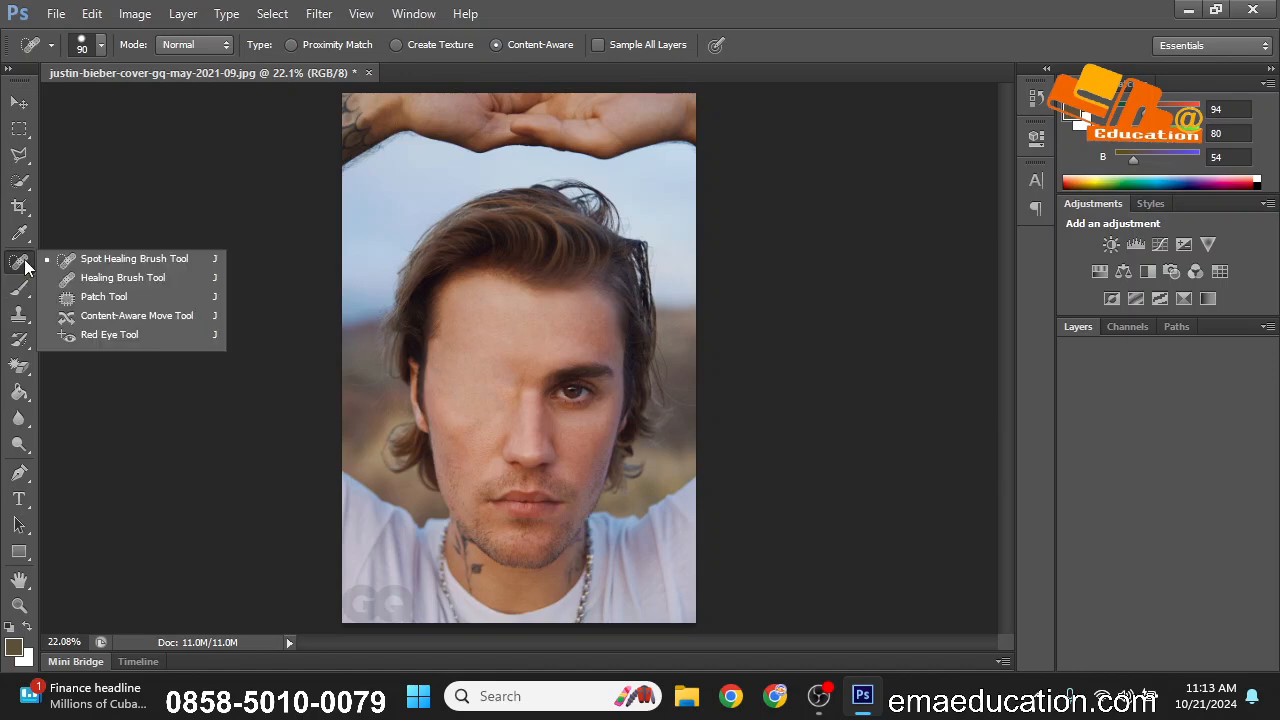
pyautogui.click(91, 262)
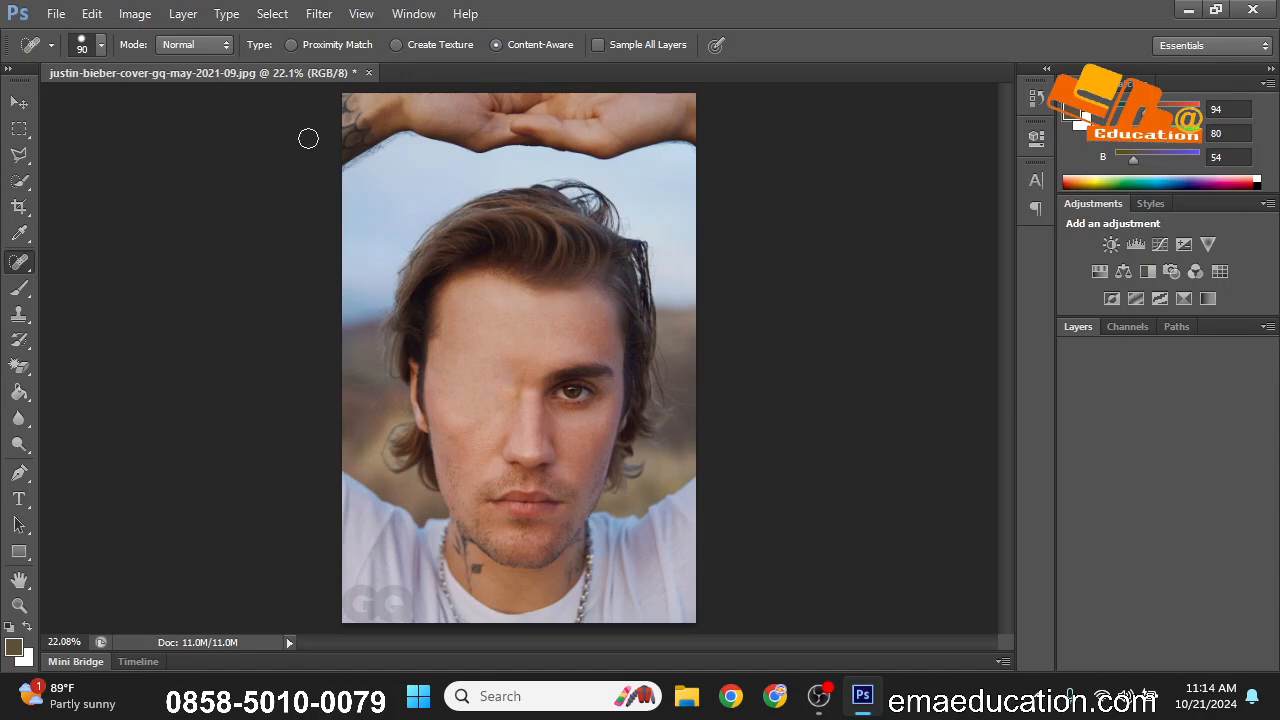
# - Save the retouched portrait as a progressive JPEG at Maximum quality 12 and check the saved file on the desktop
pyautogui.click(54, 14)
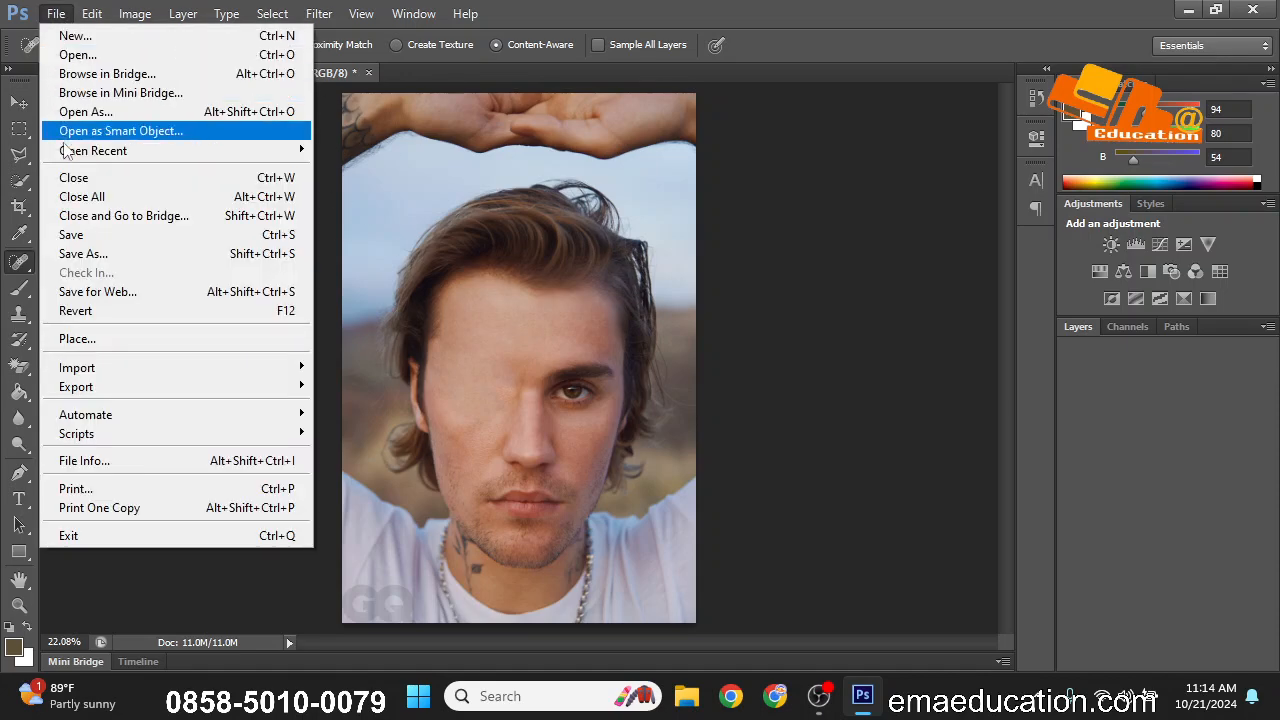
pyautogui.click(76, 236)
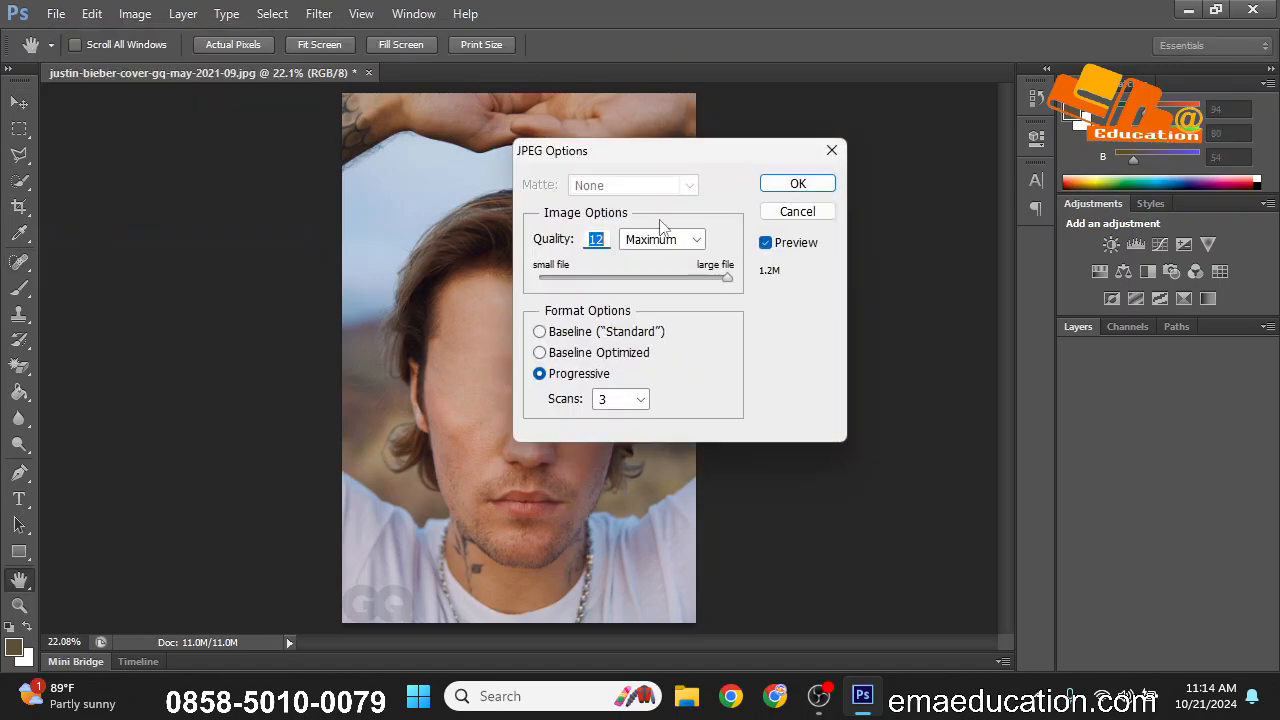
pyautogui.click(803, 184)
pyautogui.moveTo(852, 10); pyautogui.dragTo(909, 82)
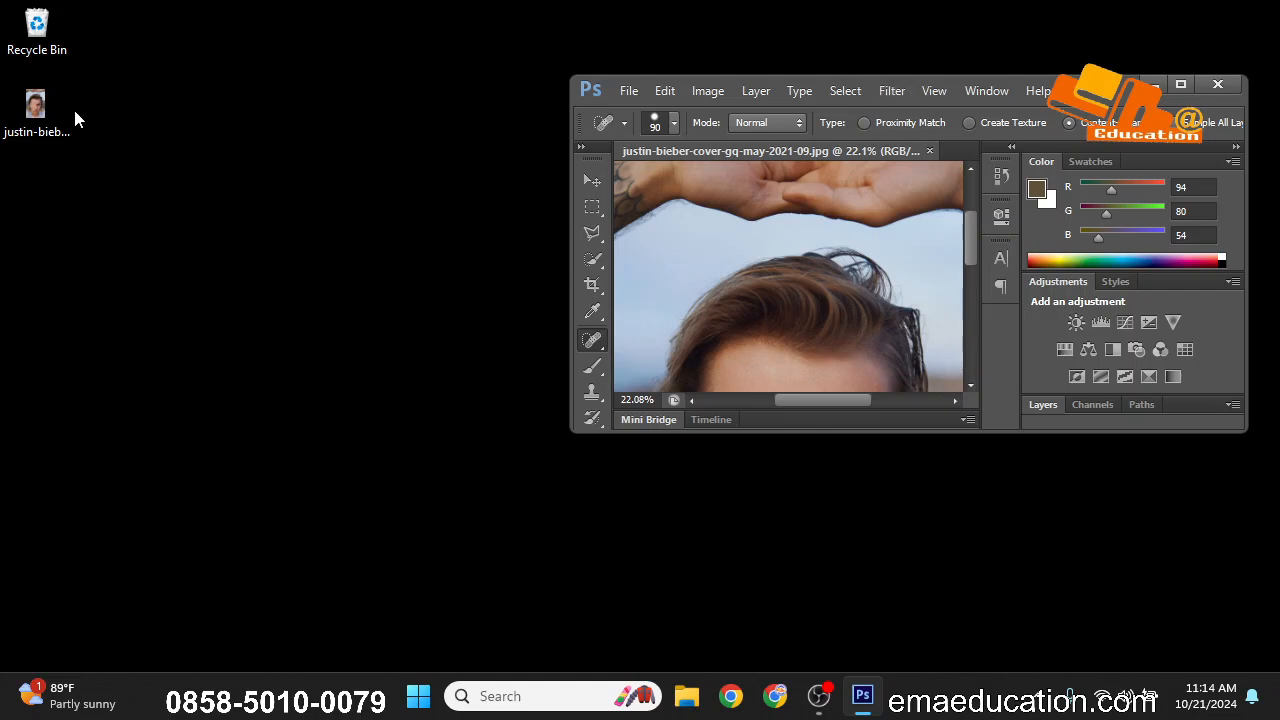
pyautogui.click(38, 105)
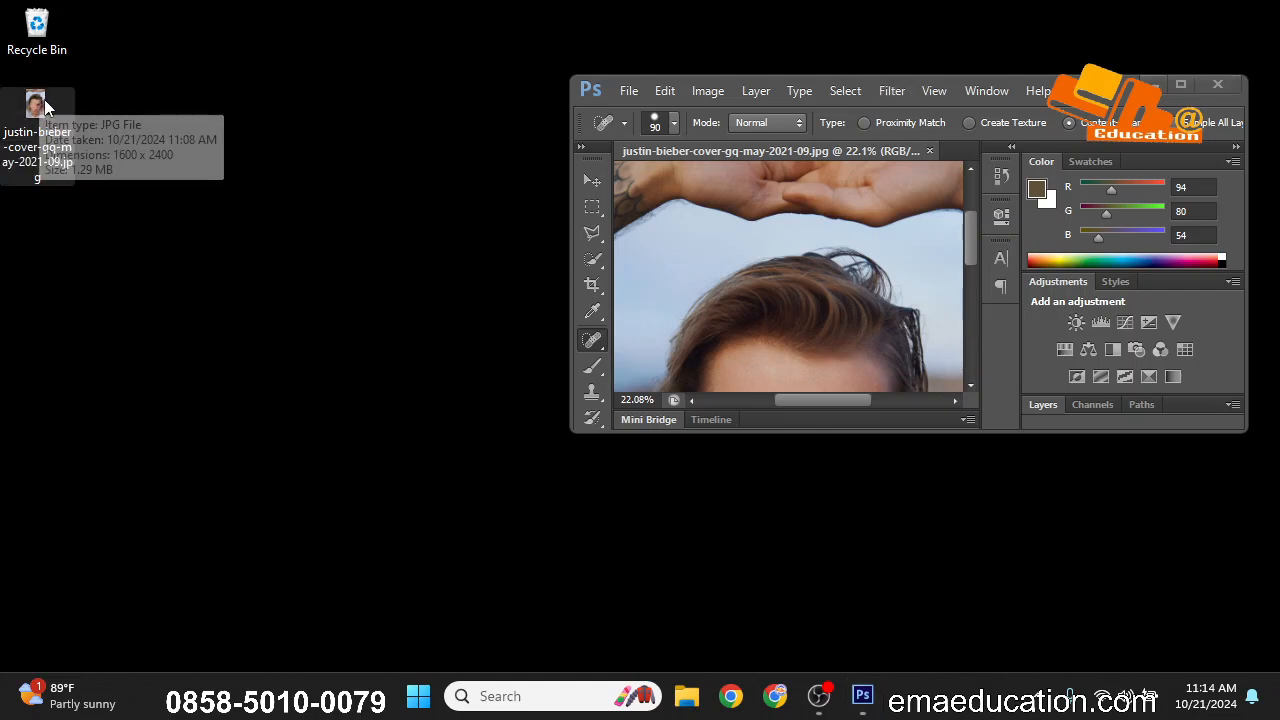
pyautogui.click(1108, 100)
pyautogui.moveTo(1108, 100); pyautogui.dragTo(1100, 2)
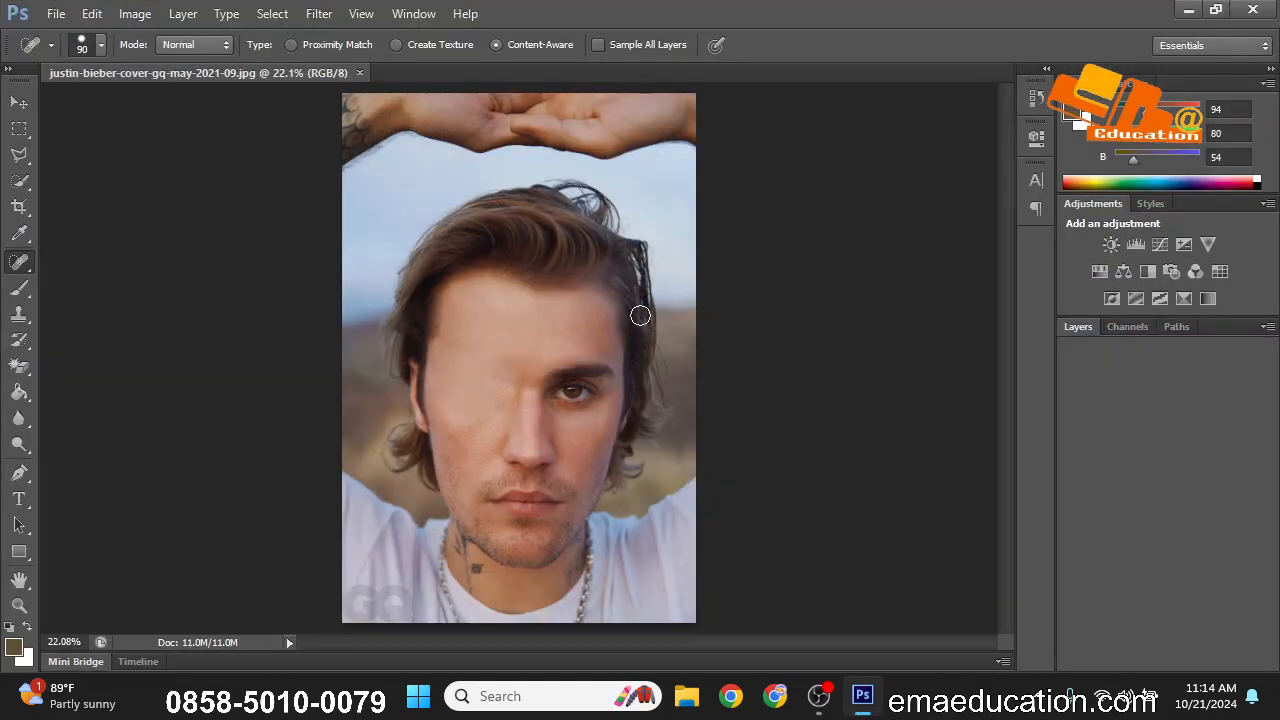
# - Restore the portrait's original snapshot from the History, save the file and check it on the desktop
pyautogui.click(1037, 100)
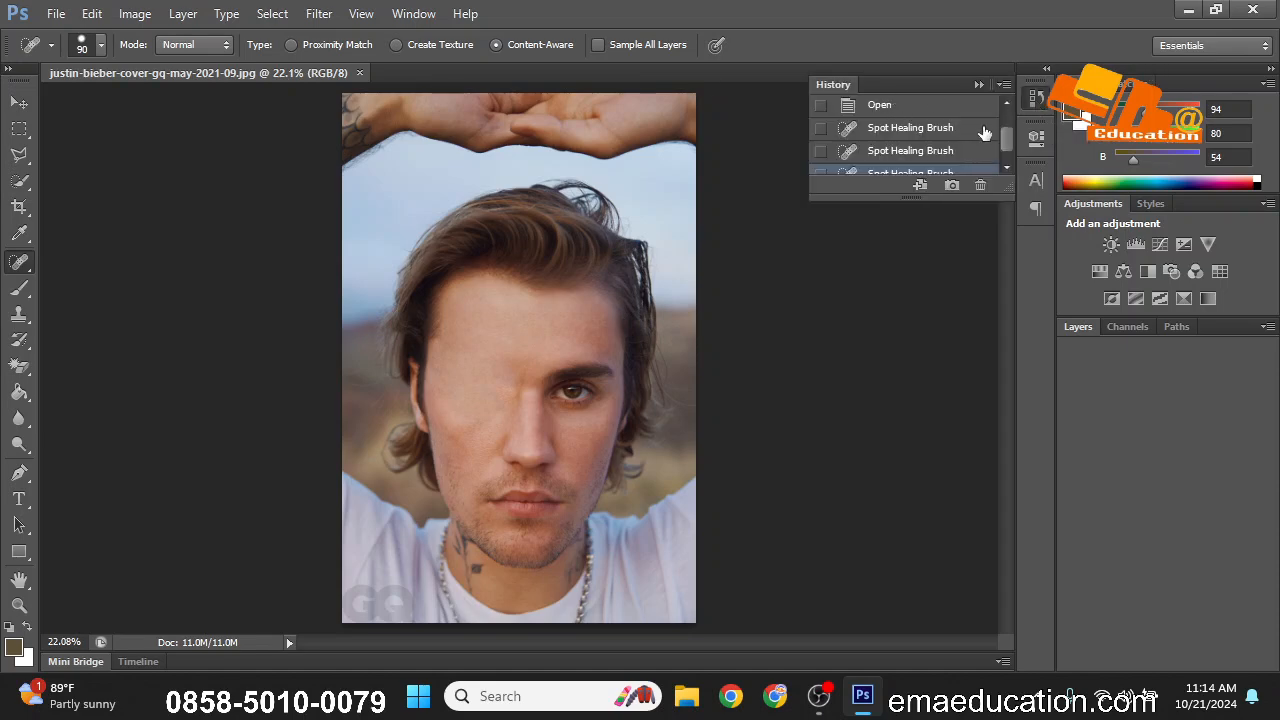
pyautogui.click(1006, 104)
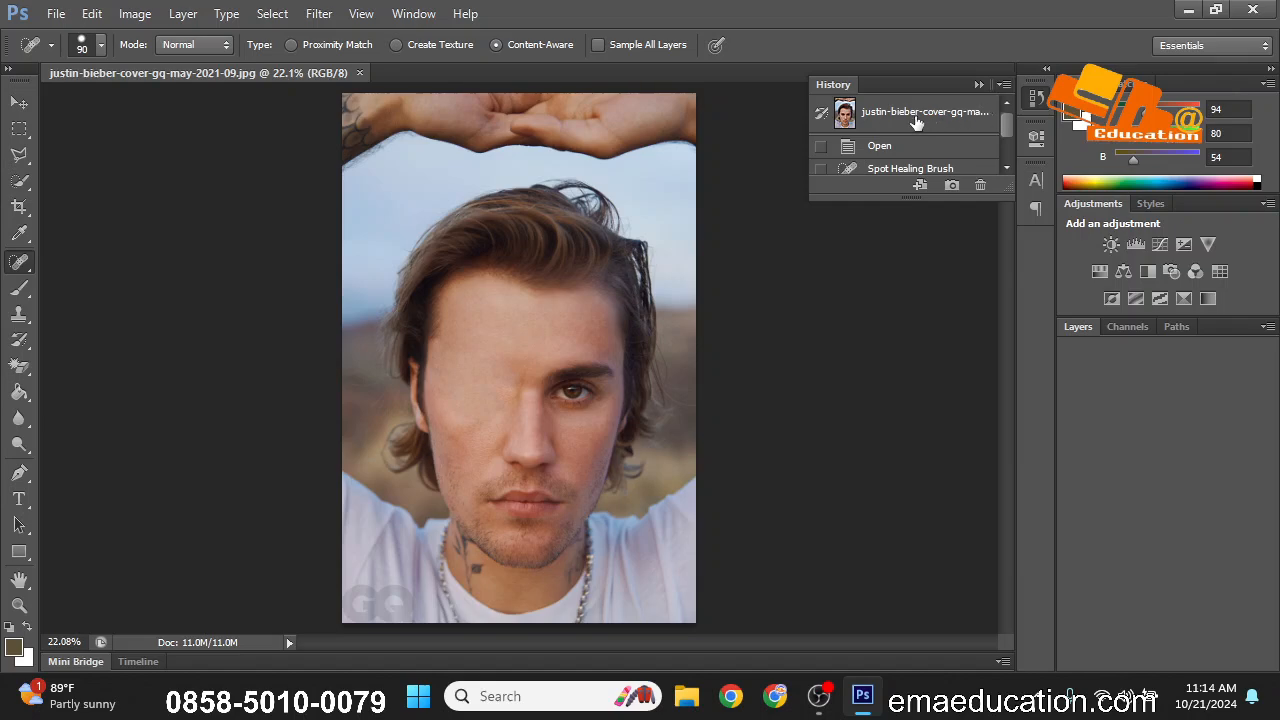
pyautogui.click(990, 111)
pyautogui.click(63, 13)
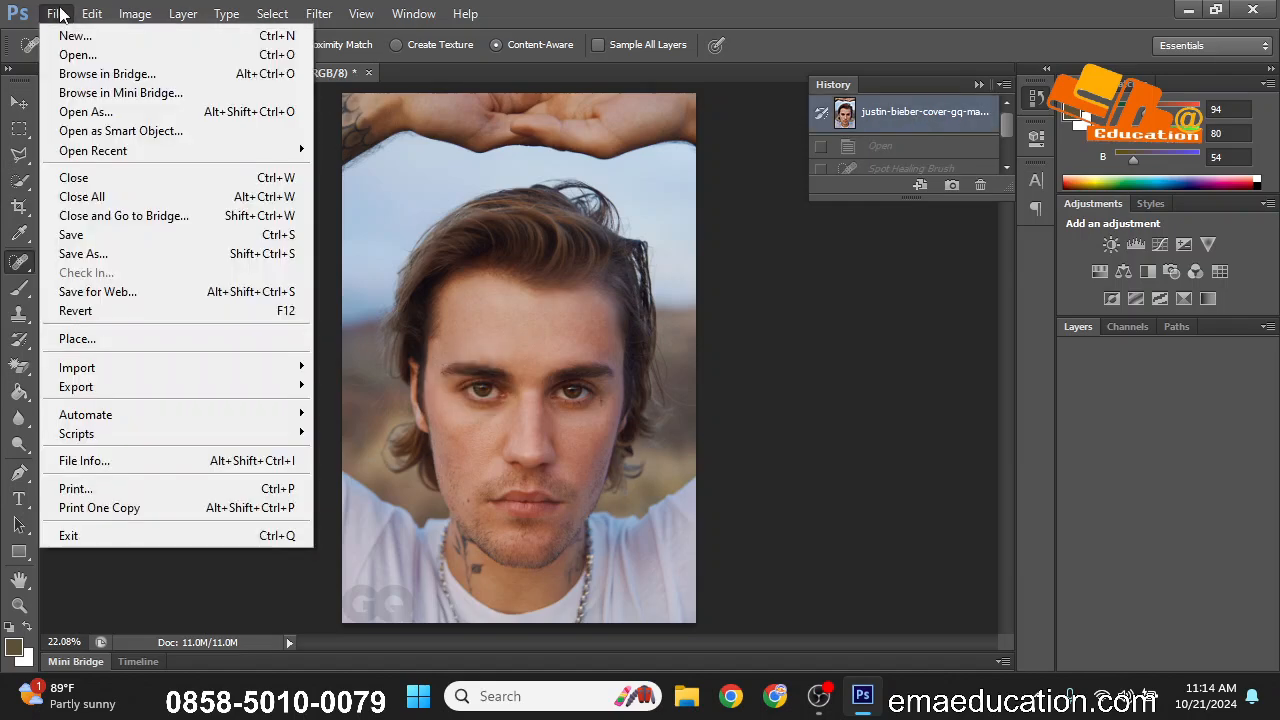
pyautogui.click(102, 238)
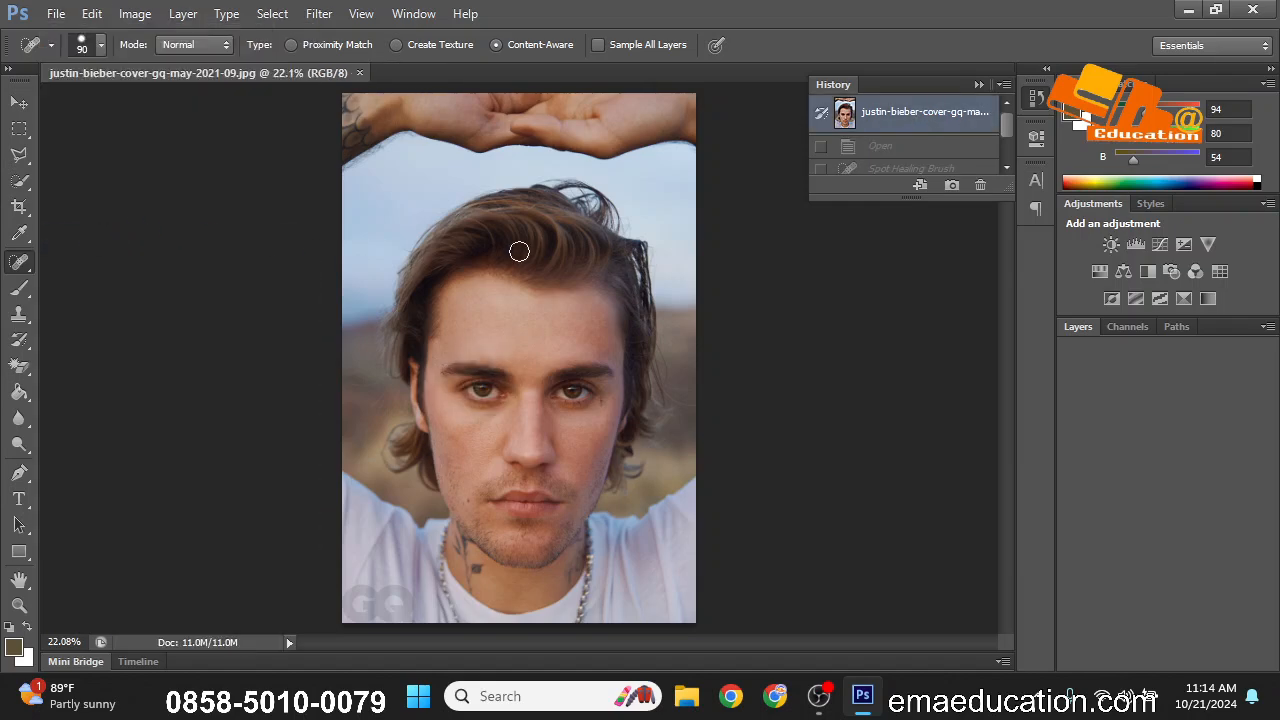
pyautogui.doubleClick(622, 10)
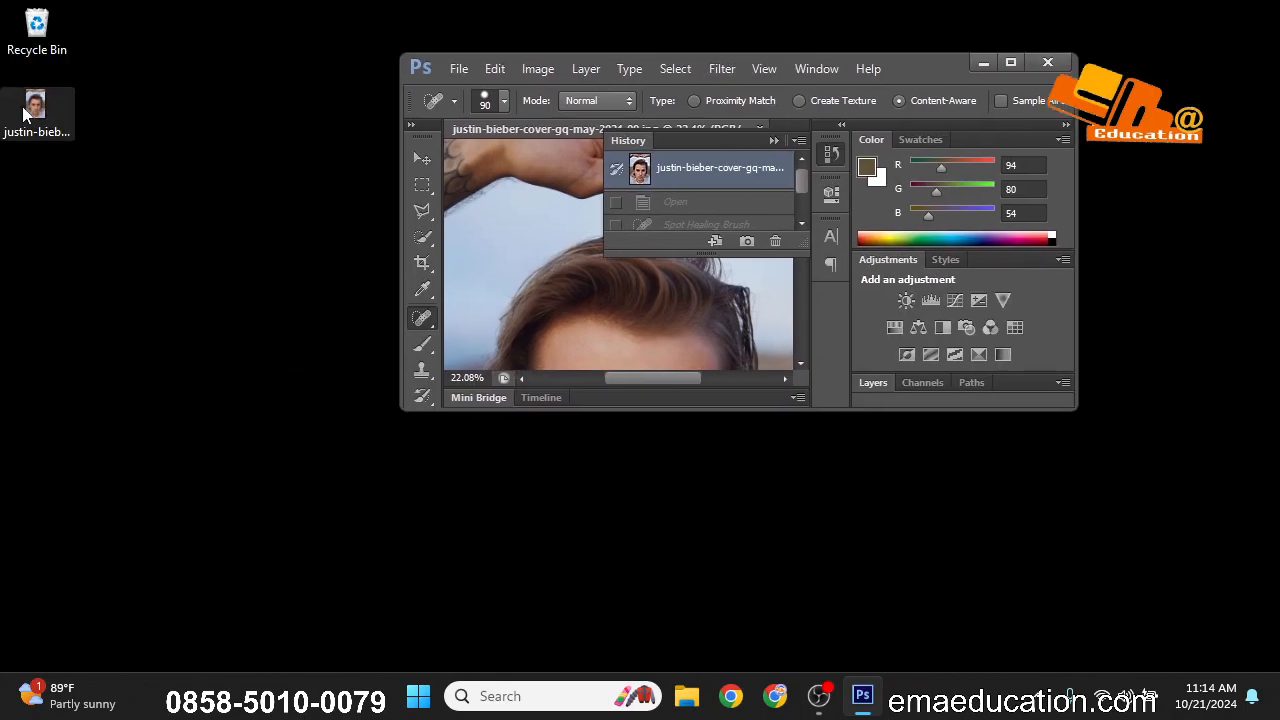
pyautogui.click(1011, 62)
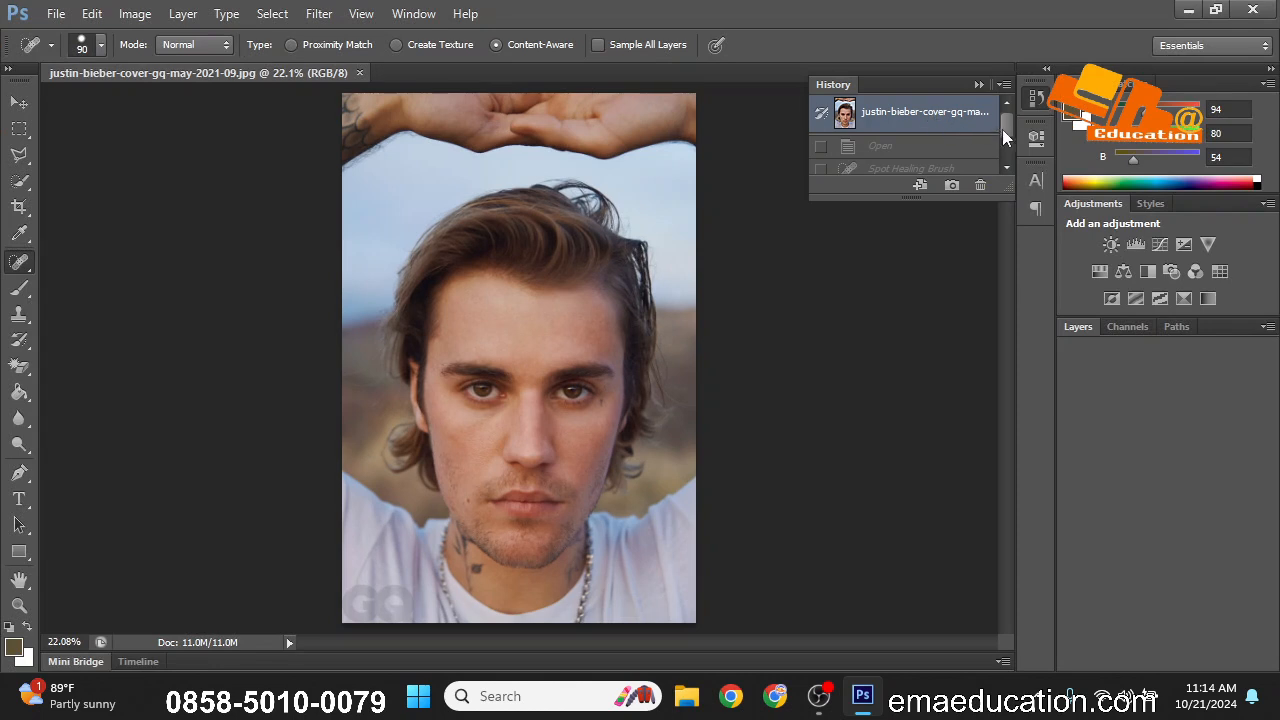
# - Return the portrait to its last Spot Healing Brush state in the History and lengthen the history list
pyautogui.moveTo(1010, 133); pyautogui.dragTo(1013, 160)
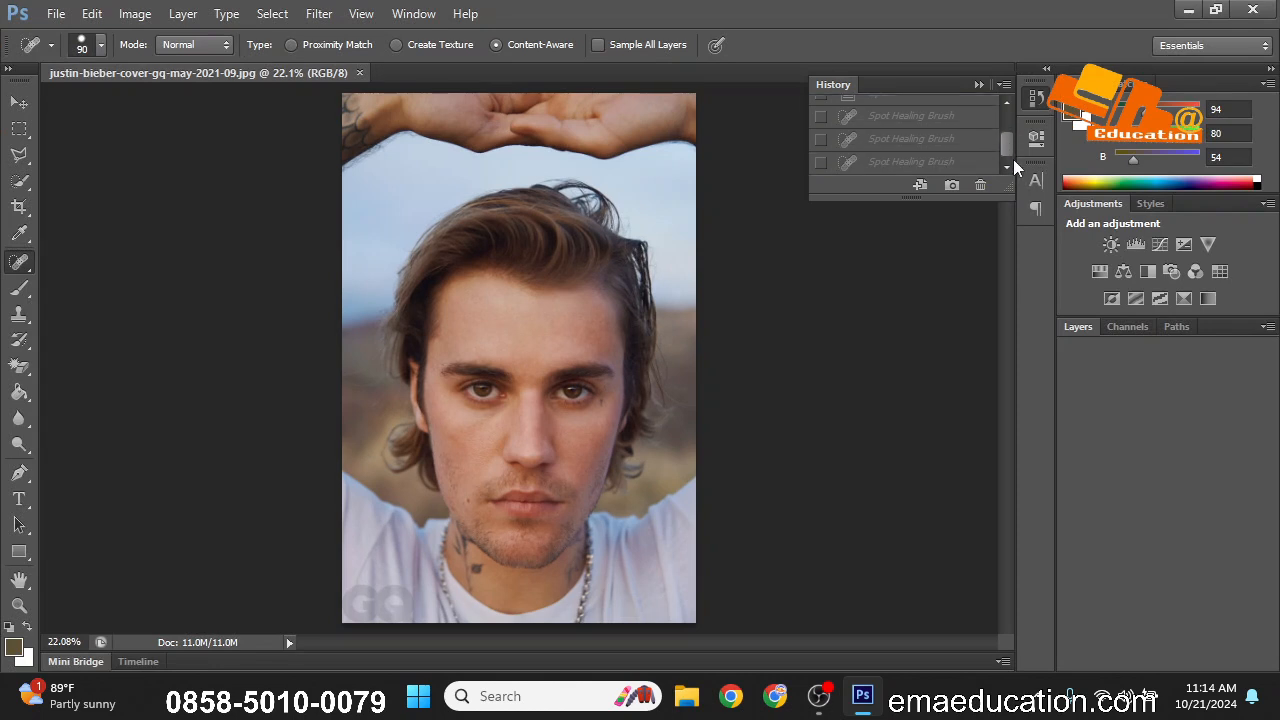
pyautogui.click(937, 166)
pyautogui.moveTo(909, 197); pyautogui.dragTo(871, 401)
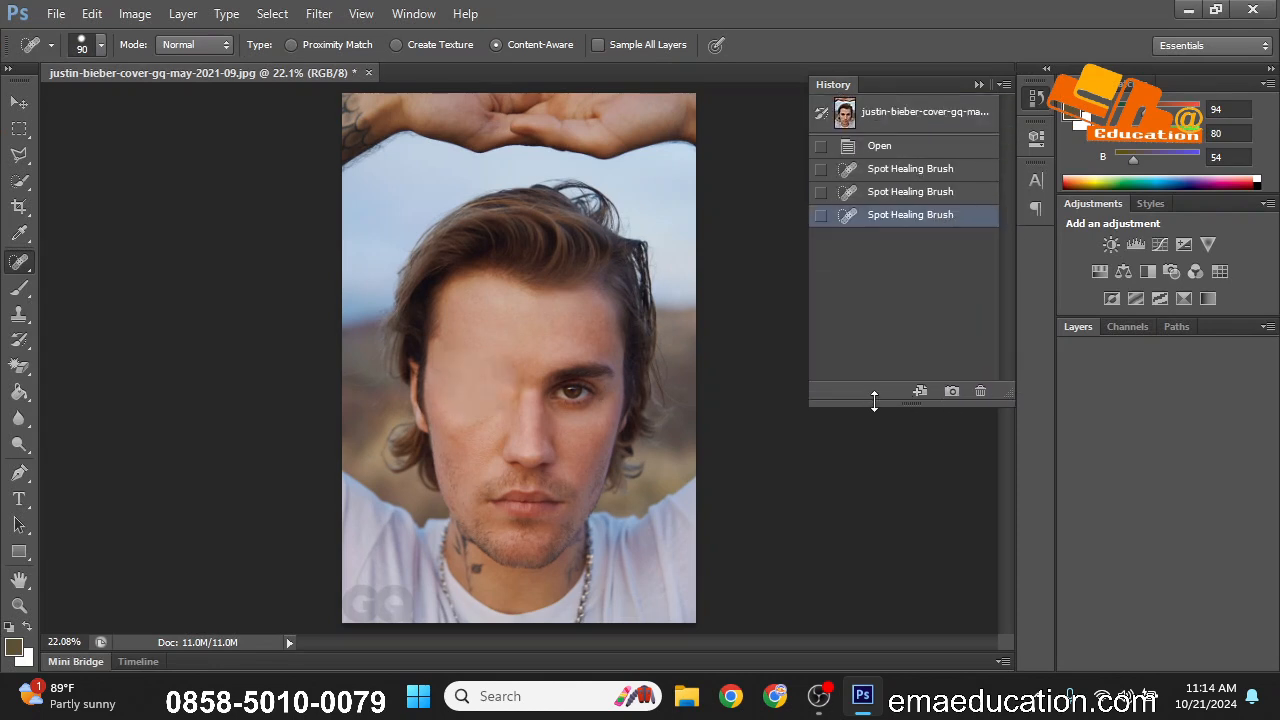
# - Save the retouched portrait on the desktop under the file name edit as a progressive JPEG at Maximum quality 12, and close Photoshop
pyautogui.click(57, 14)
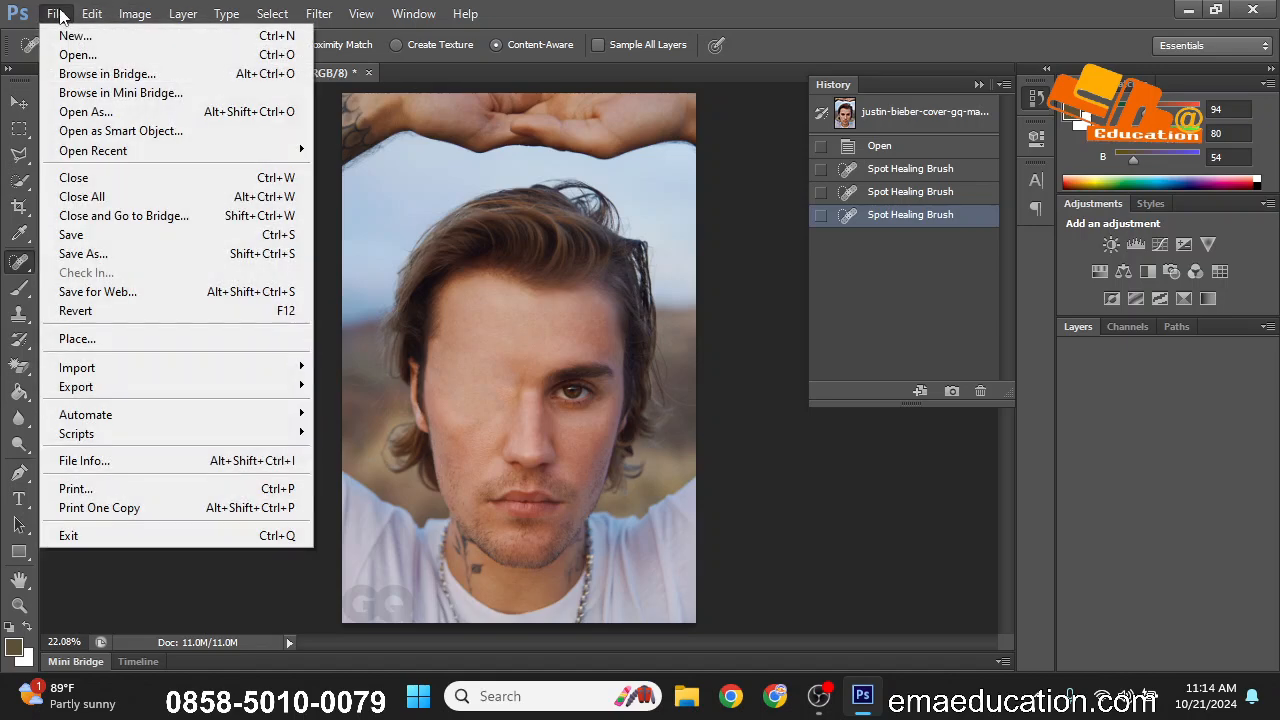
pyautogui.click(96, 255)
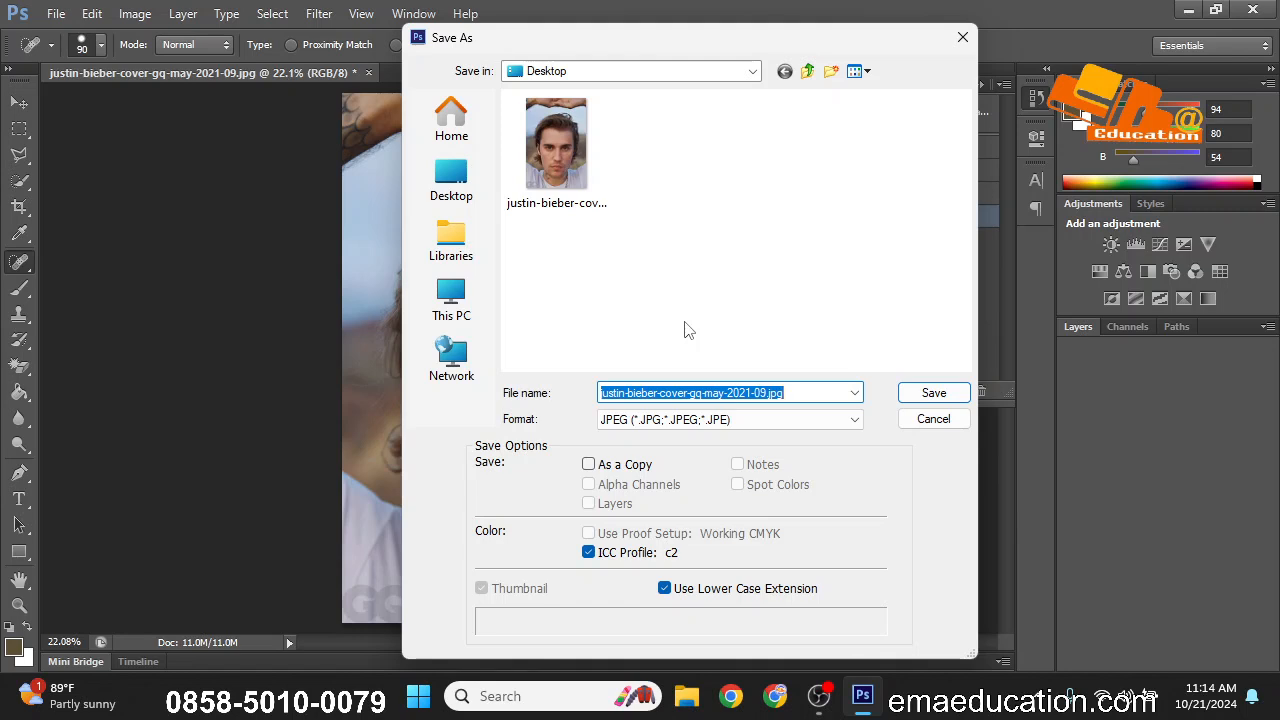
pyautogui.write('edit')
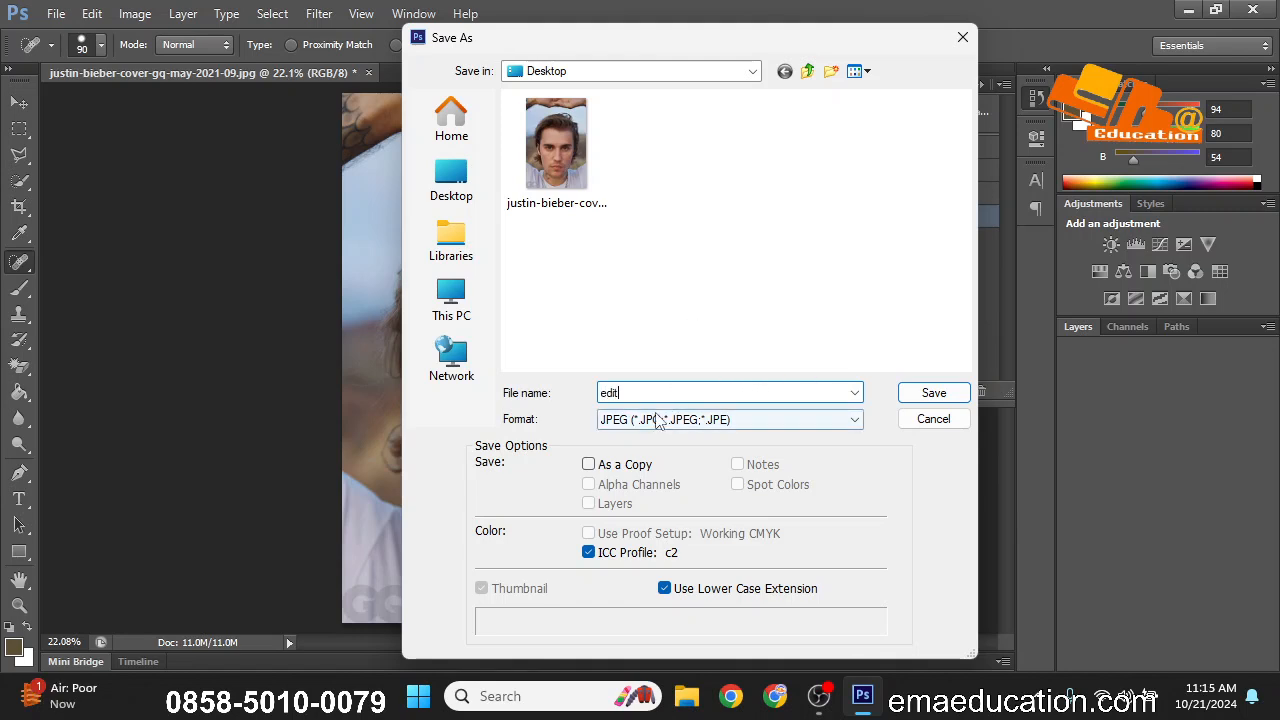
pyautogui.click(931, 394)
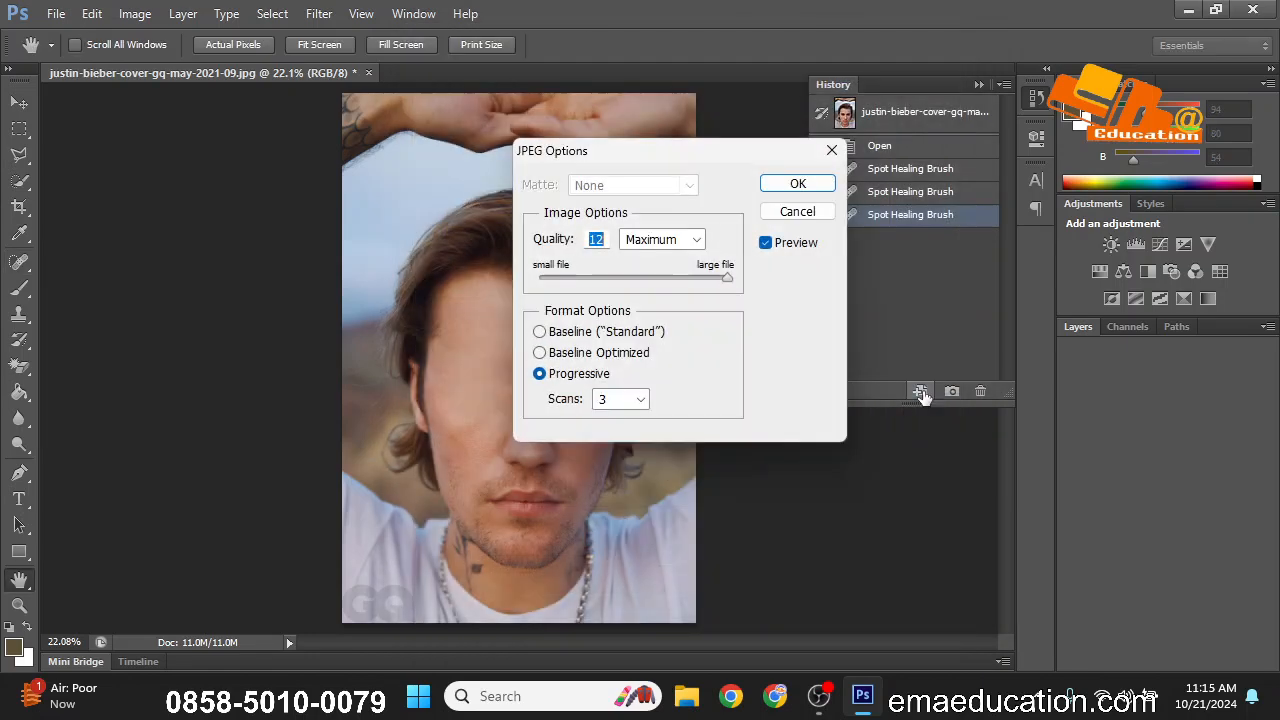
pyautogui.click(817, 181)
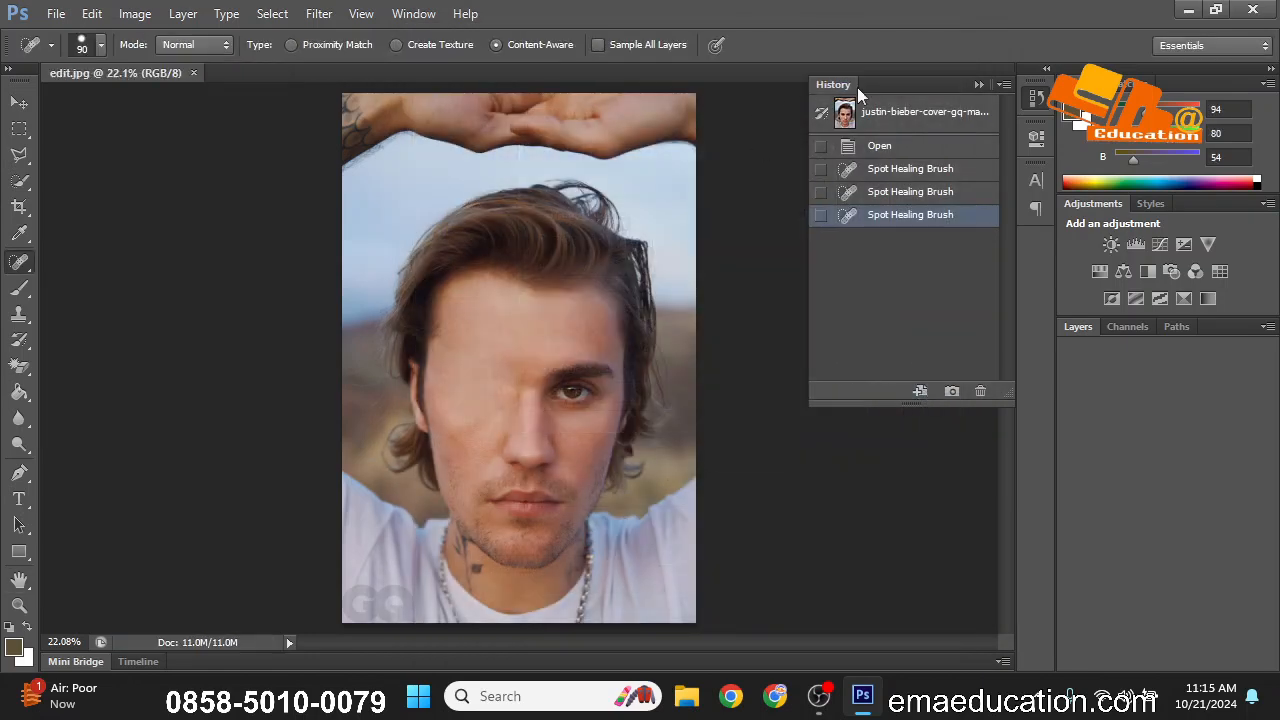
pyautogui.click(1253, 12)
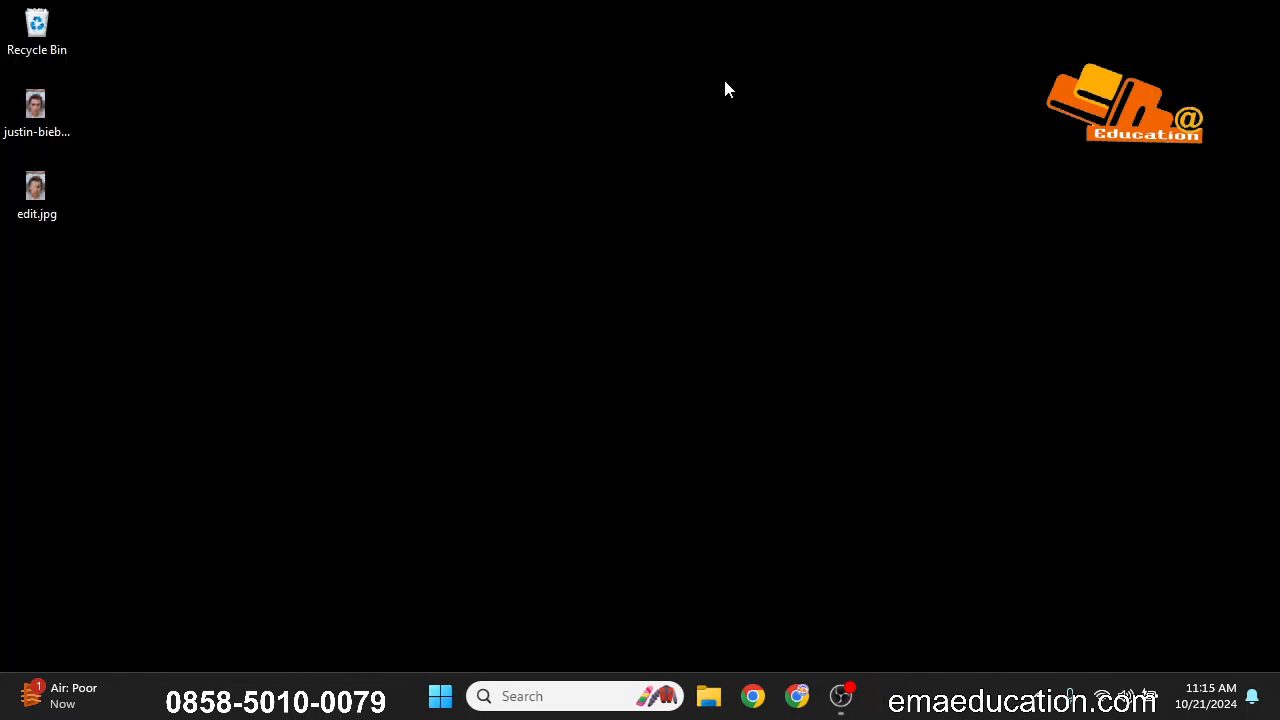
# - Open the original portrait and edit.jpg from the desktop and arrange them side by side, with the edited version on the left
pyautogui.click(37, 203)
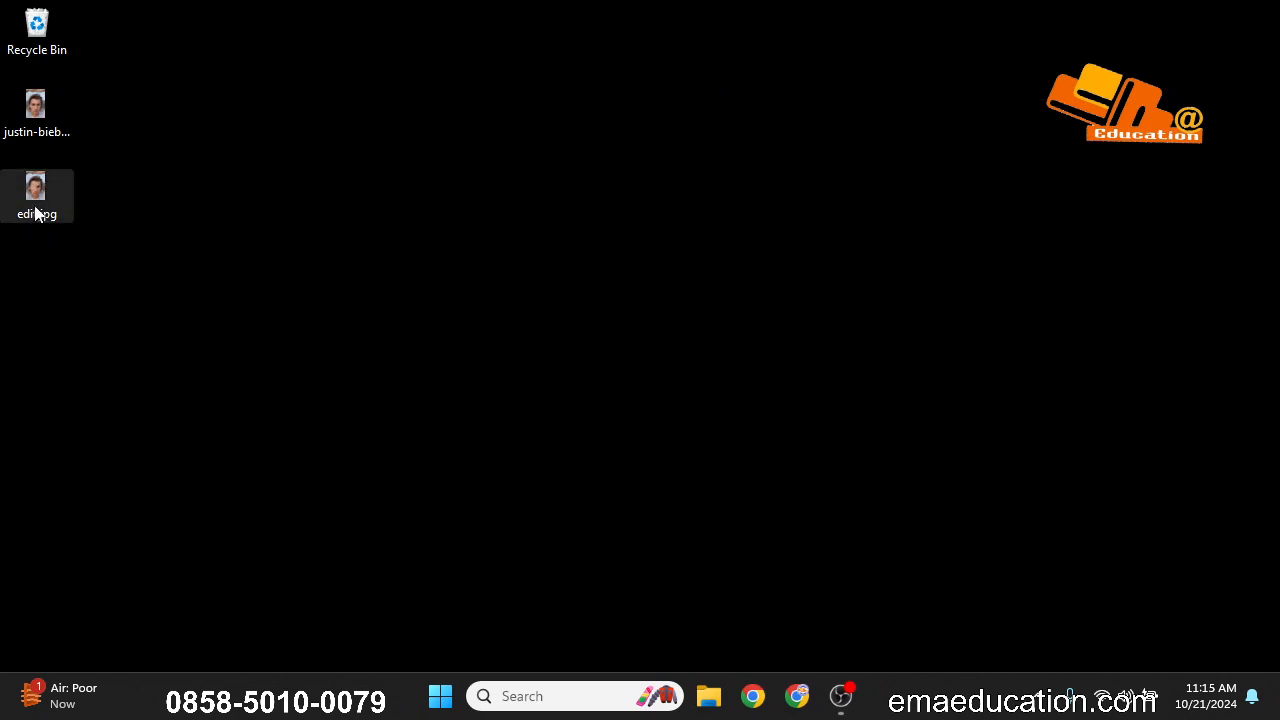
pyautogui.click(37, 112)
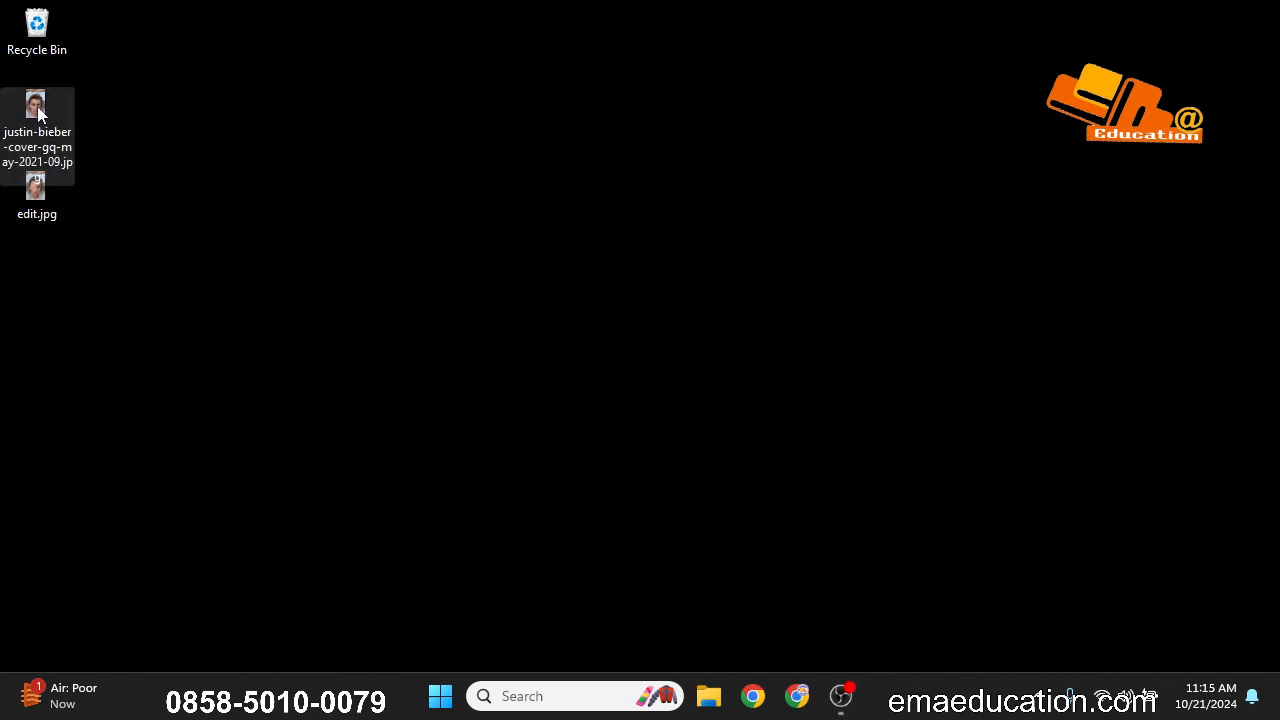
pyautogui.doubleClick(38, 110)
pyautogui.moveTo(663, 168); pyautogui.dragTo(1278, 165)
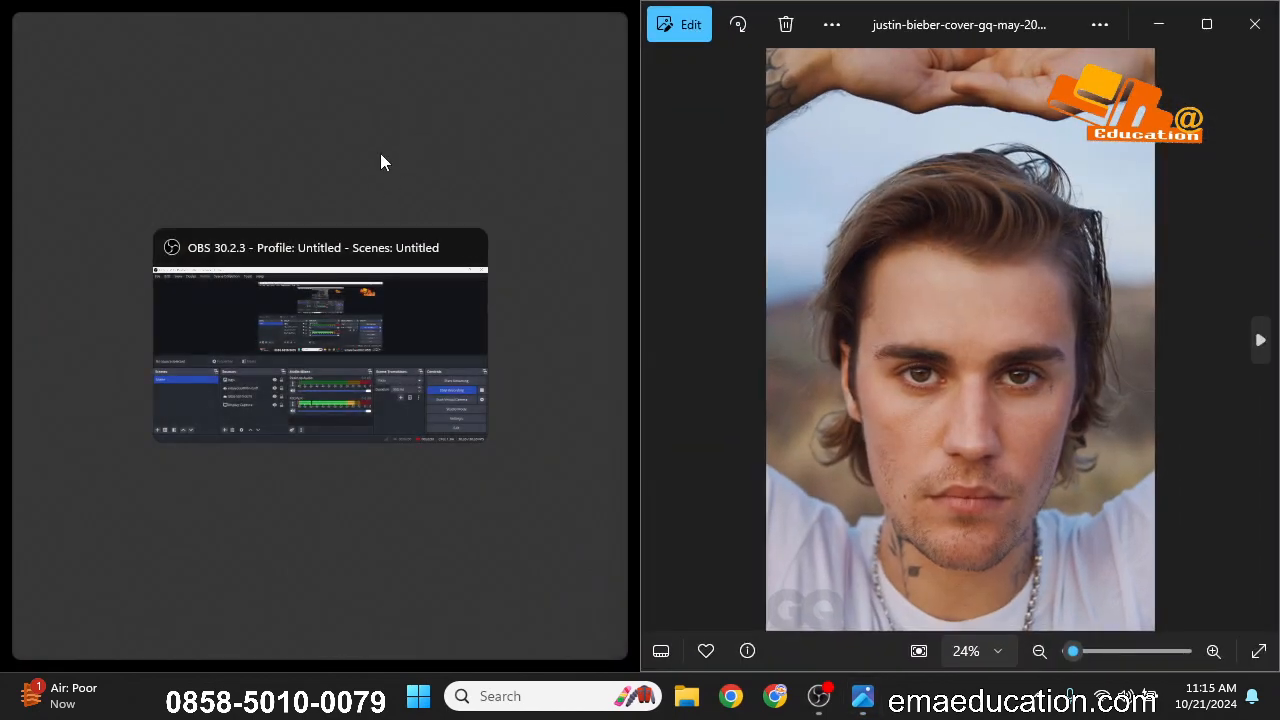
pyautogui.click(365, 150)
pyautogui.doubleClick(56, 205)
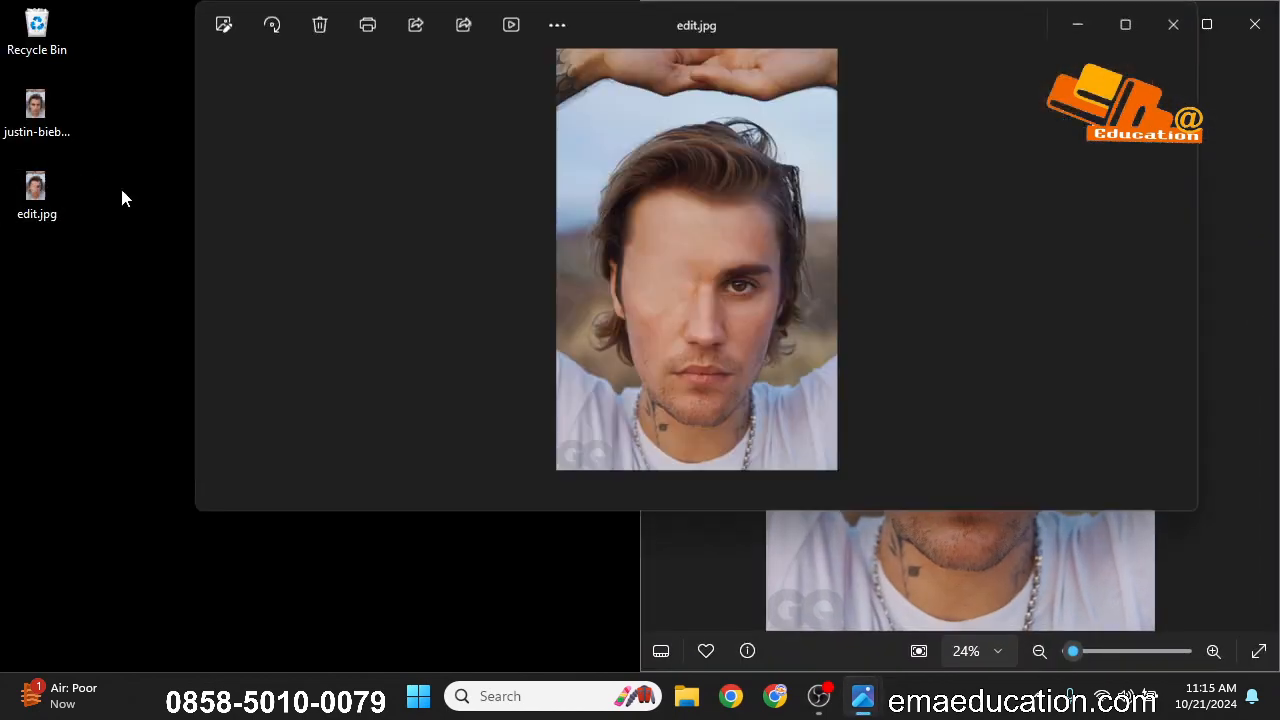
pyautogui.moveTo(743, 23); pyautogui.dragTo(4, 177)
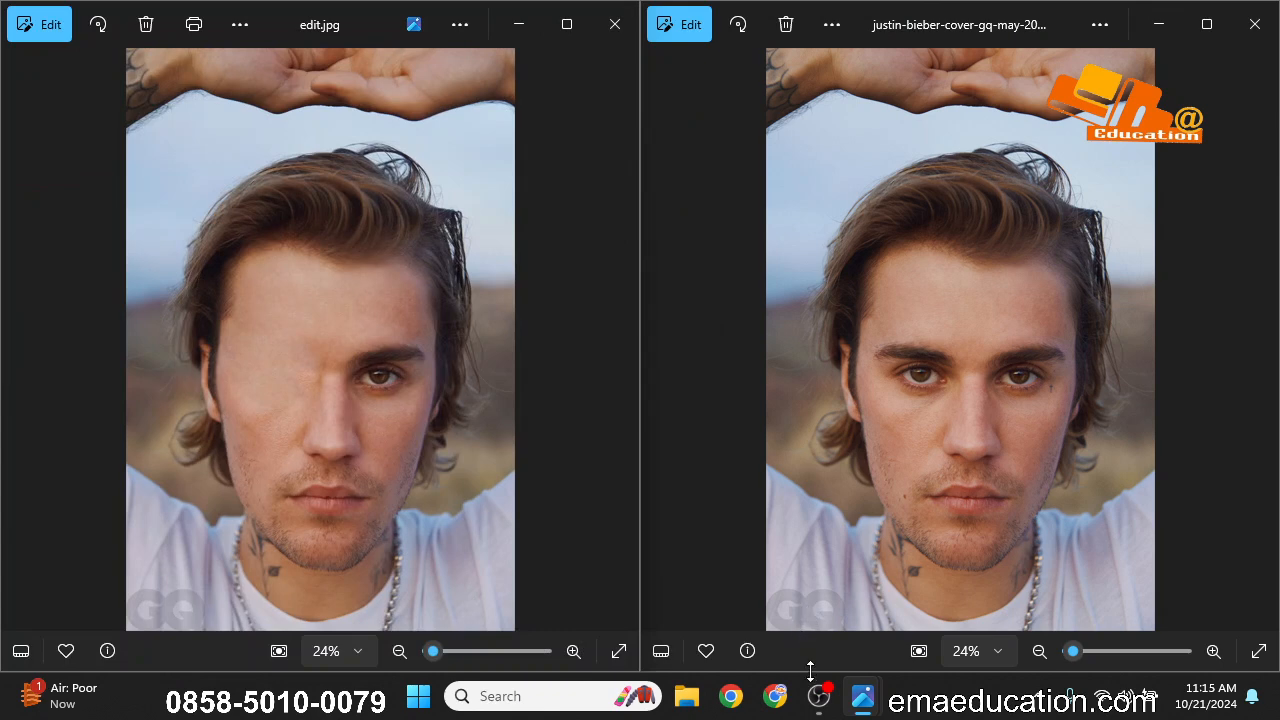
# - Search the installed apps for "photo" to check which Photoshop version is available, and dismiss the search
pyautogui.moveTo(822, 706)
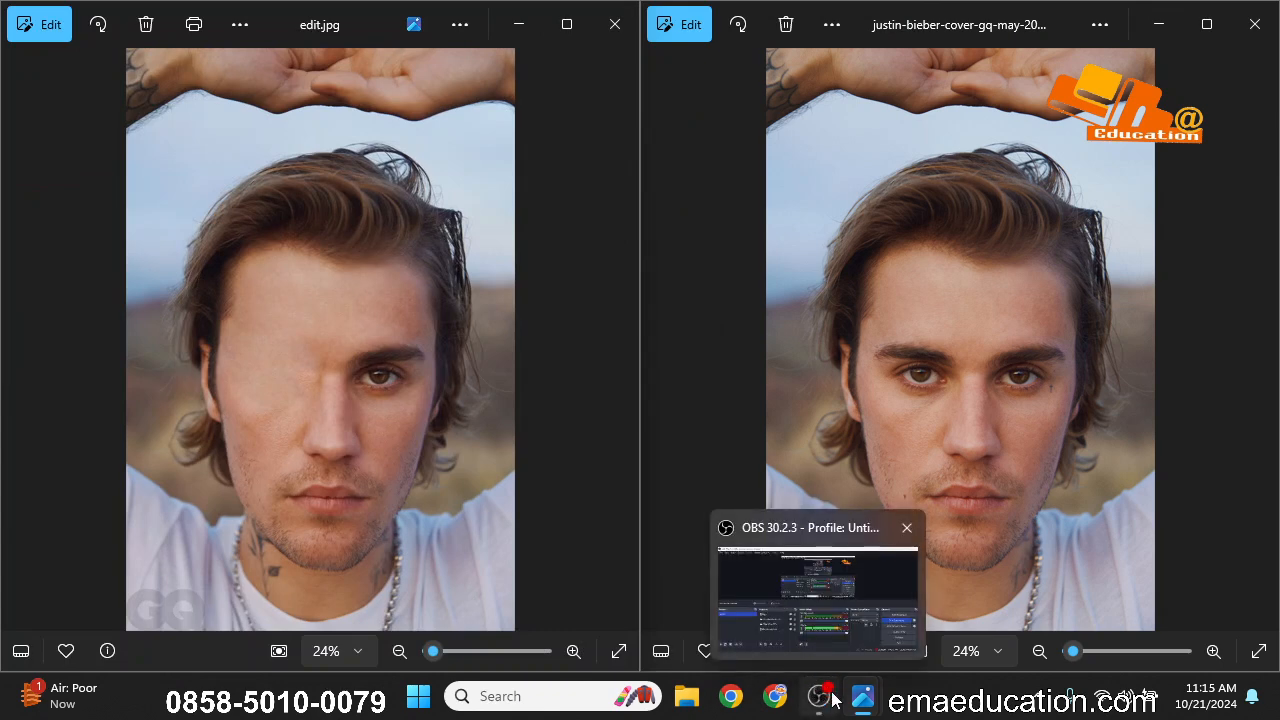
pyautogui.press('super')
pyautogui.write('photo')
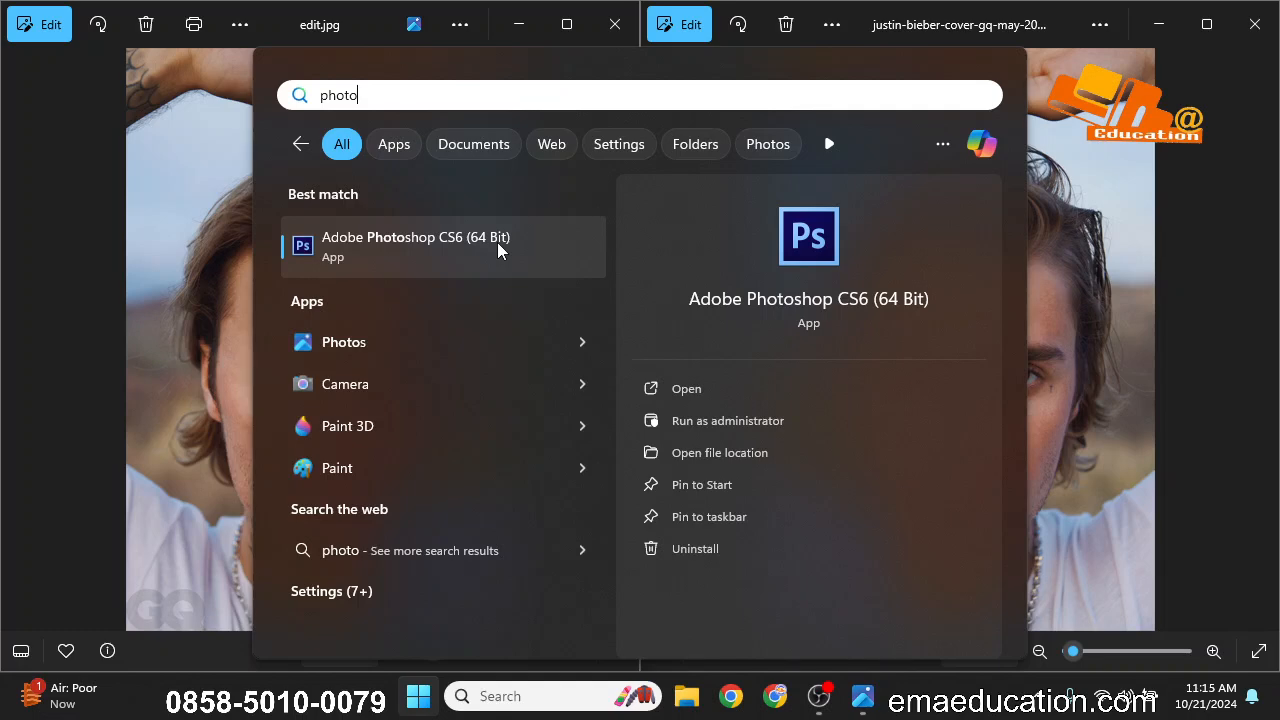
pyautogui.press('Escape')
pyautogui.press('Escape')
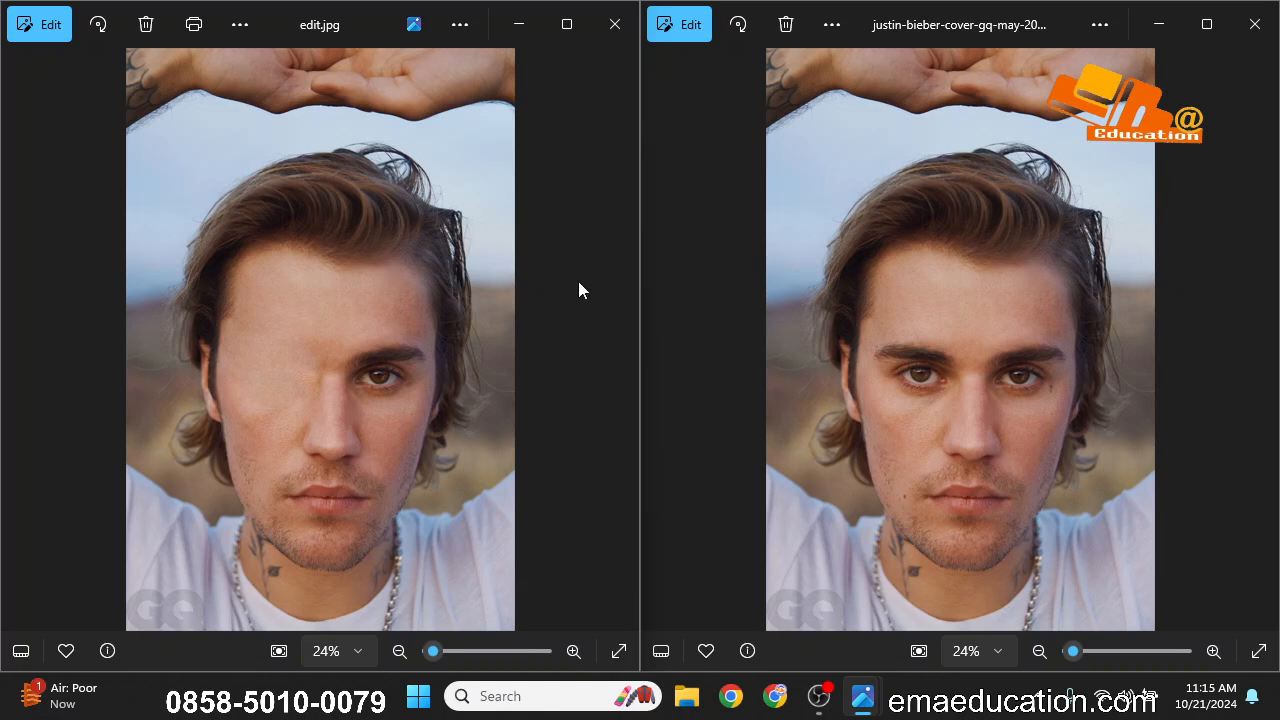
# - Switch to Chrome, search for "adobe" and look over the Creative Cloud page on the official Adobe website
pyautogui.click(775, 695)
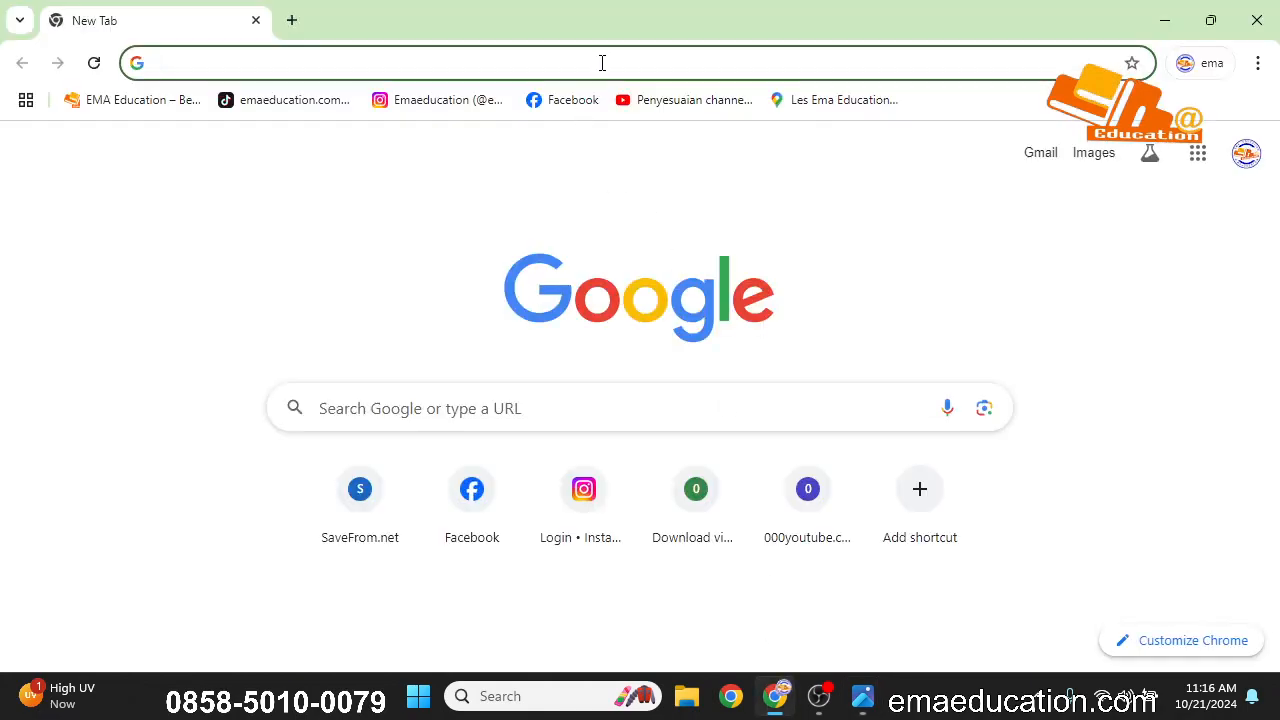
pyautogui.write('adobe')
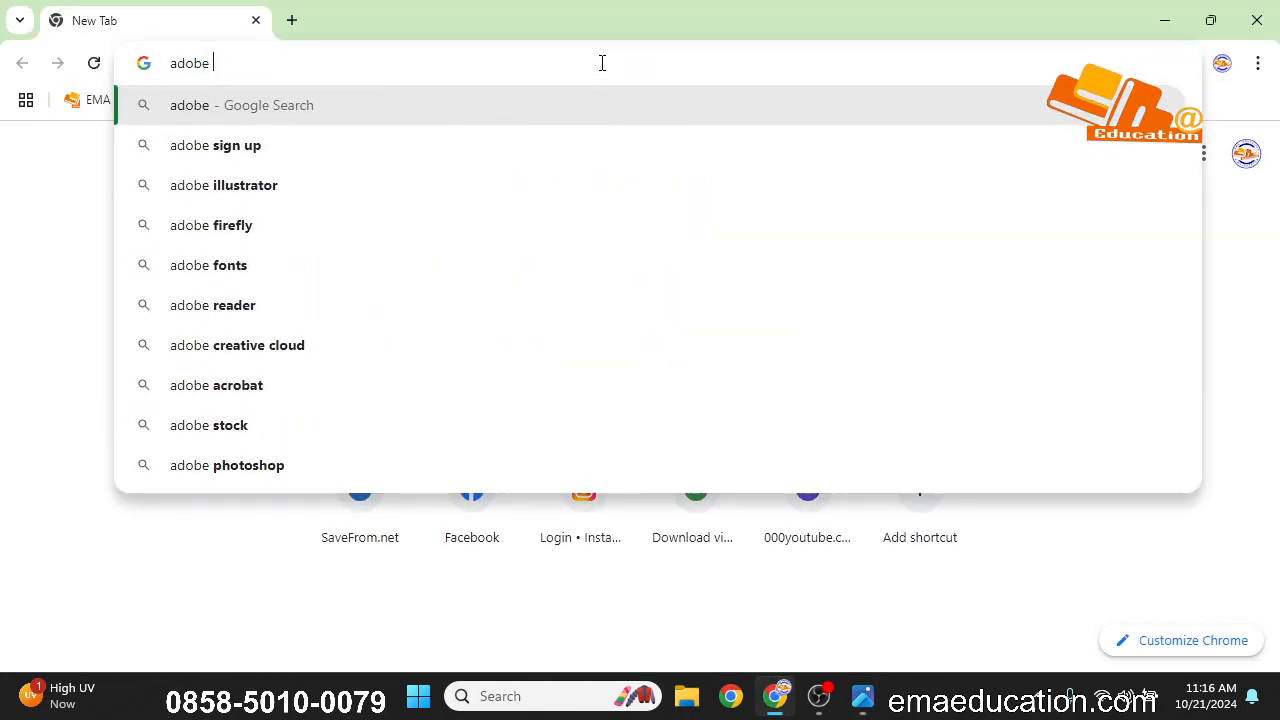
pyautogui.press('Return')
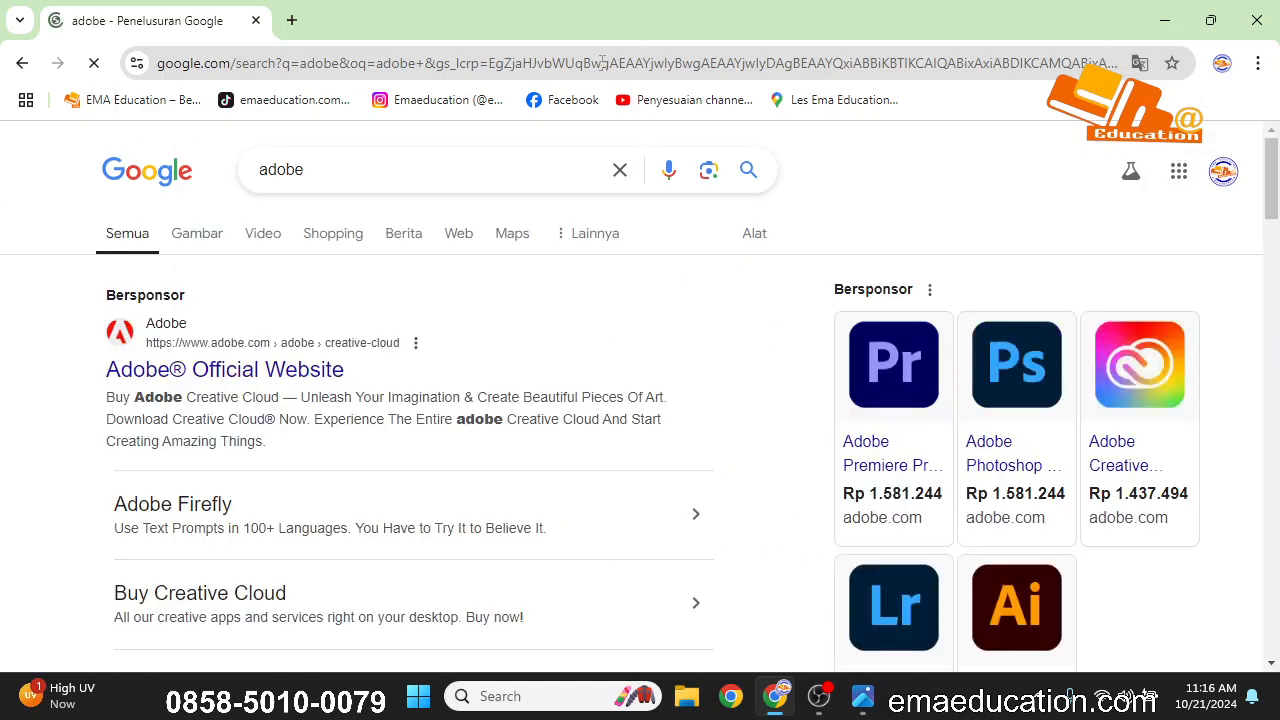
pyautogui.click(279, 372)
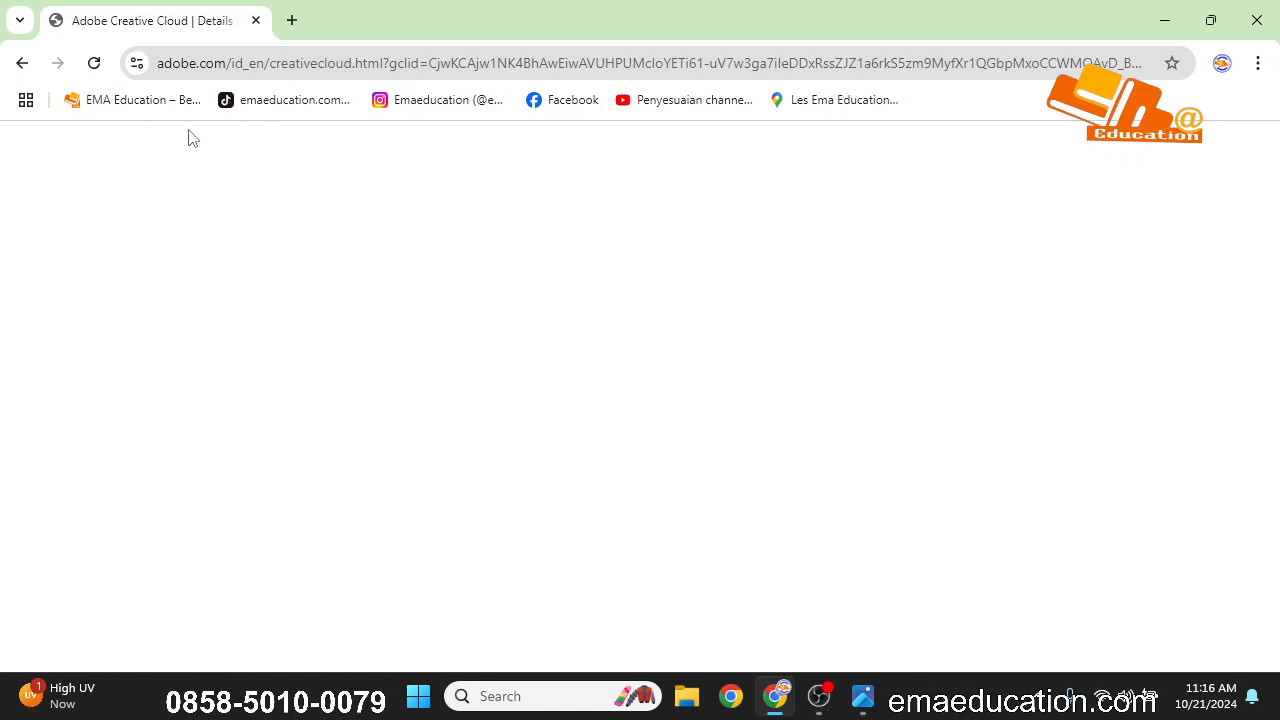
pyautogui.scroll(-2, 1275, 405)
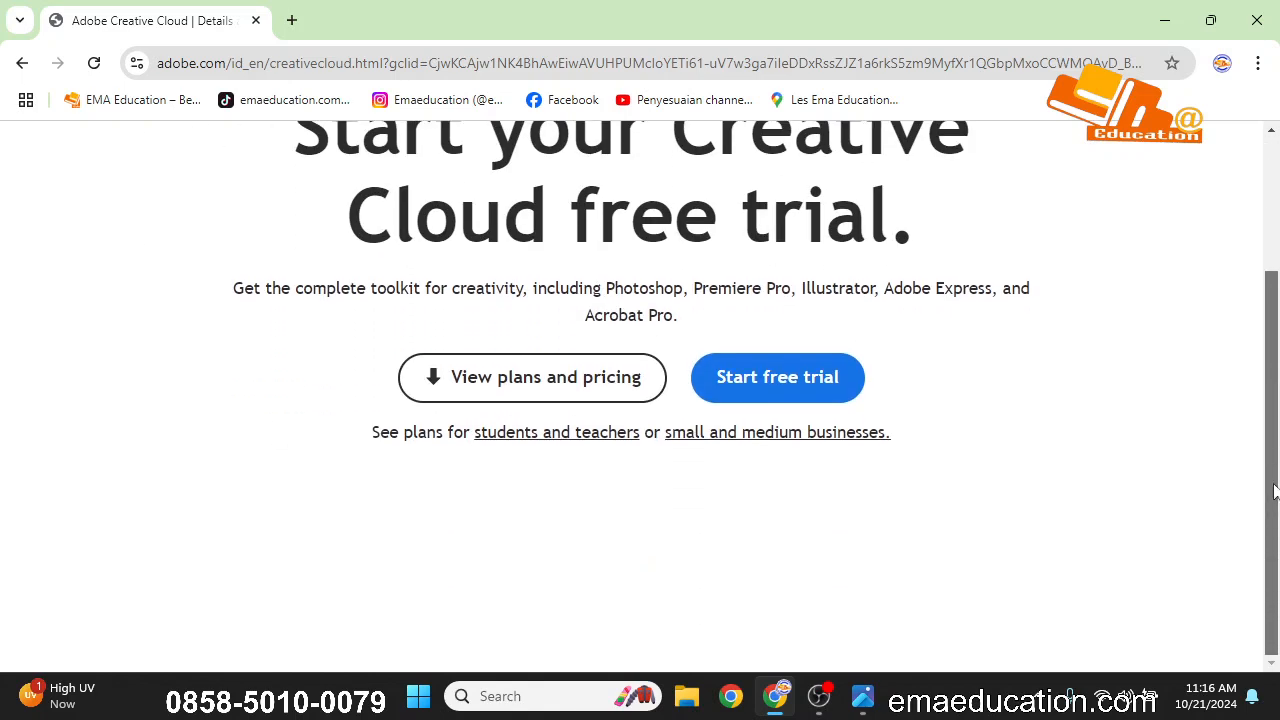
pyautogui.moveTo(1268, 507); pyautogui.dragTo(1243, 277)
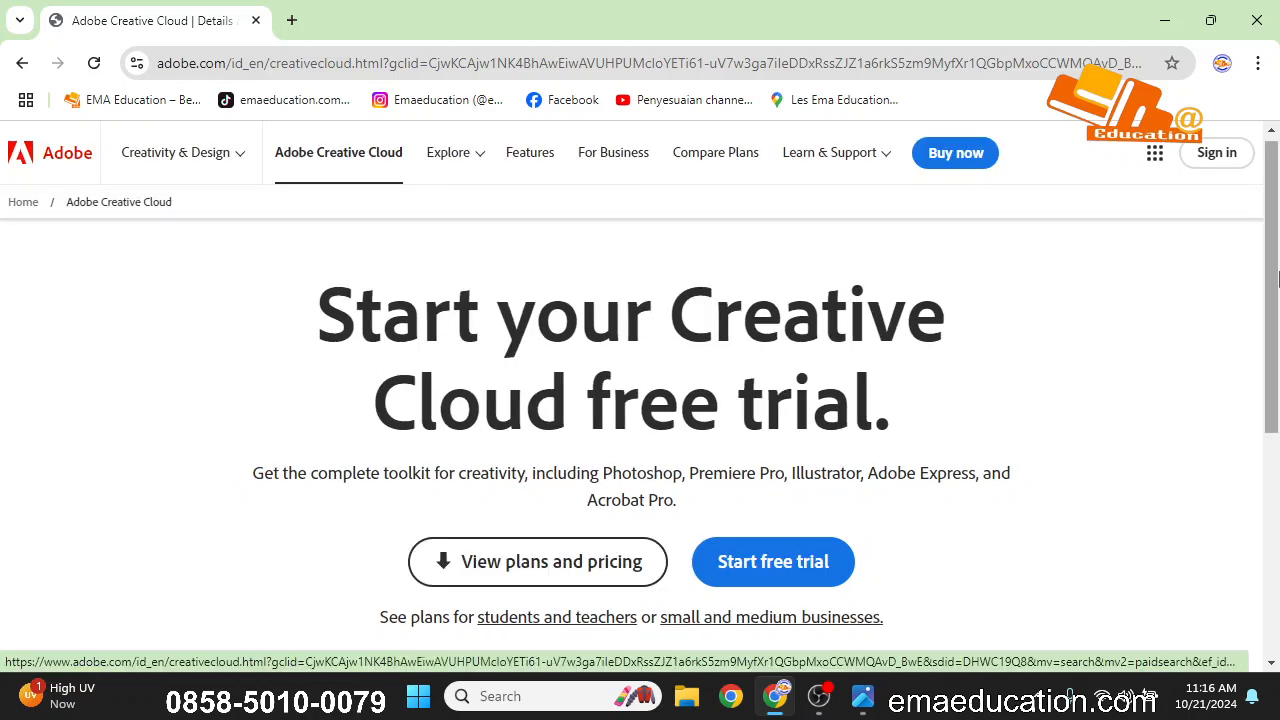
pyautogui.moveTo(1278, 284); pyautogui.dragTo(1237, 214)
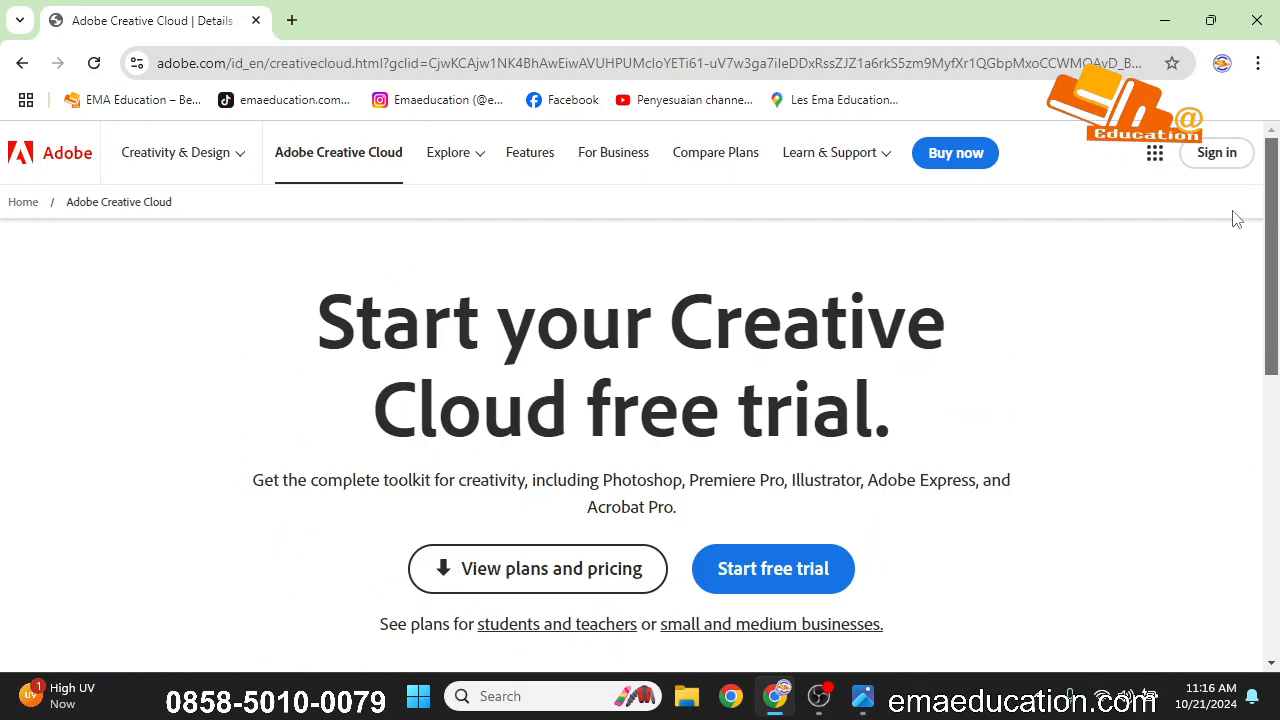
# - Look through the Adobe site's product categories, open the Graphic Design page and choose Indonesia in the location prompt
pyautogui.click(469, 158)
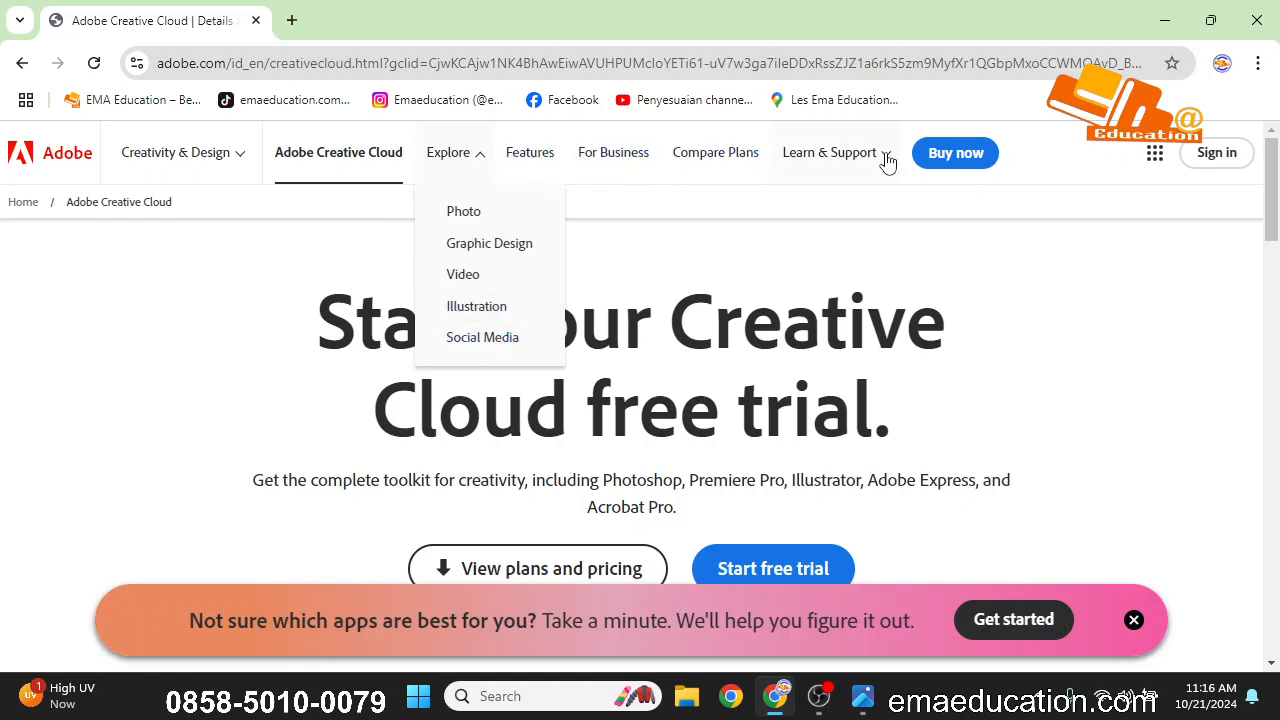
pyautogui.click(240, 162)
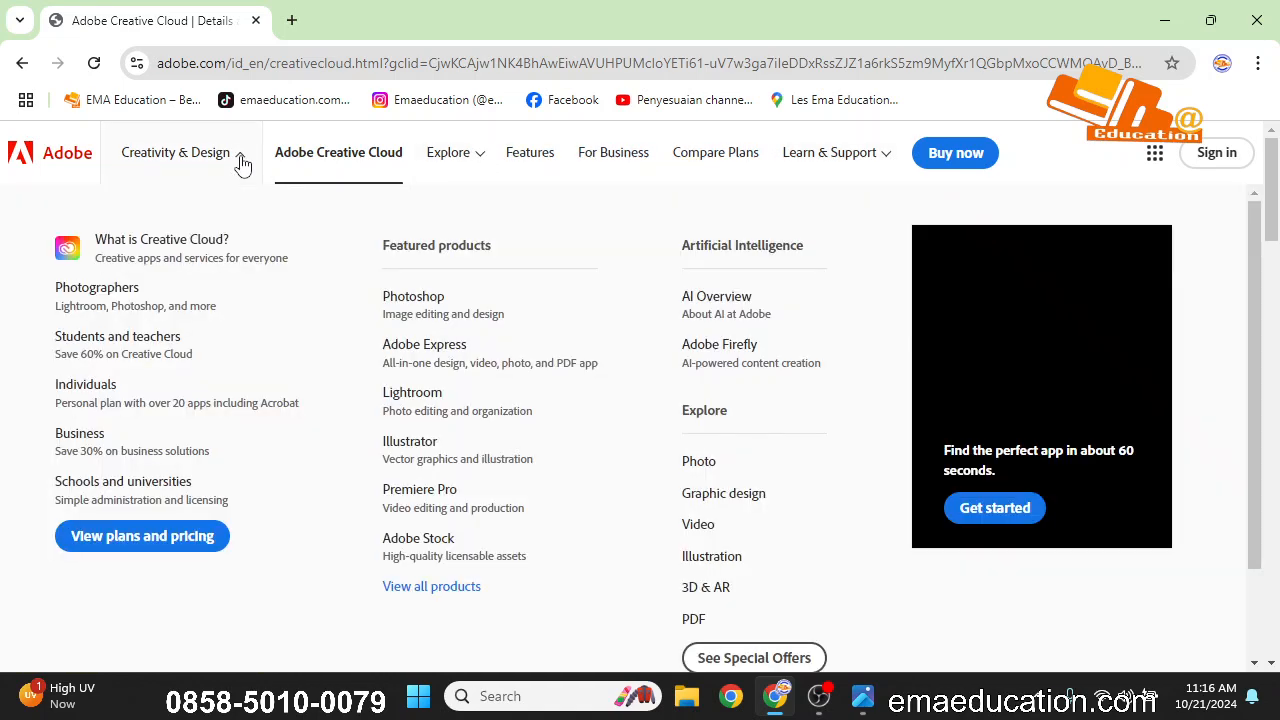
pyautogui.click(242, 162)
pyautogui.click(471, 157)
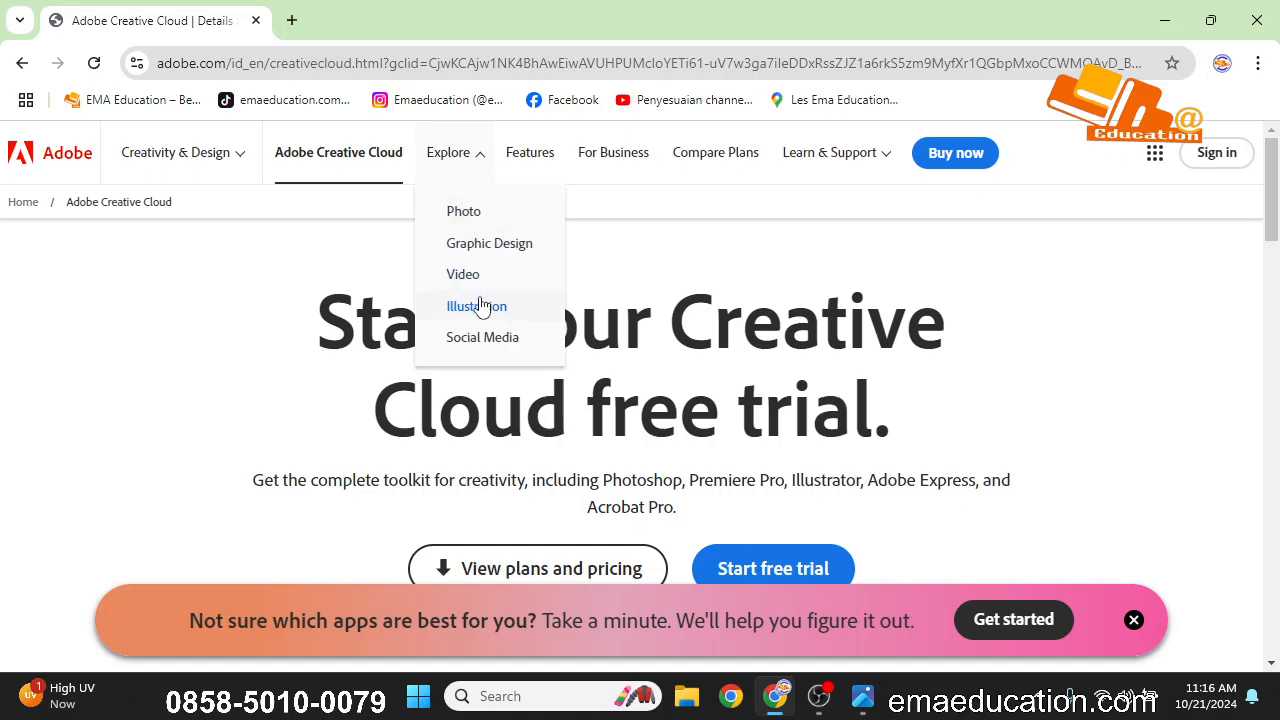
pyautogui.click(480, 246)
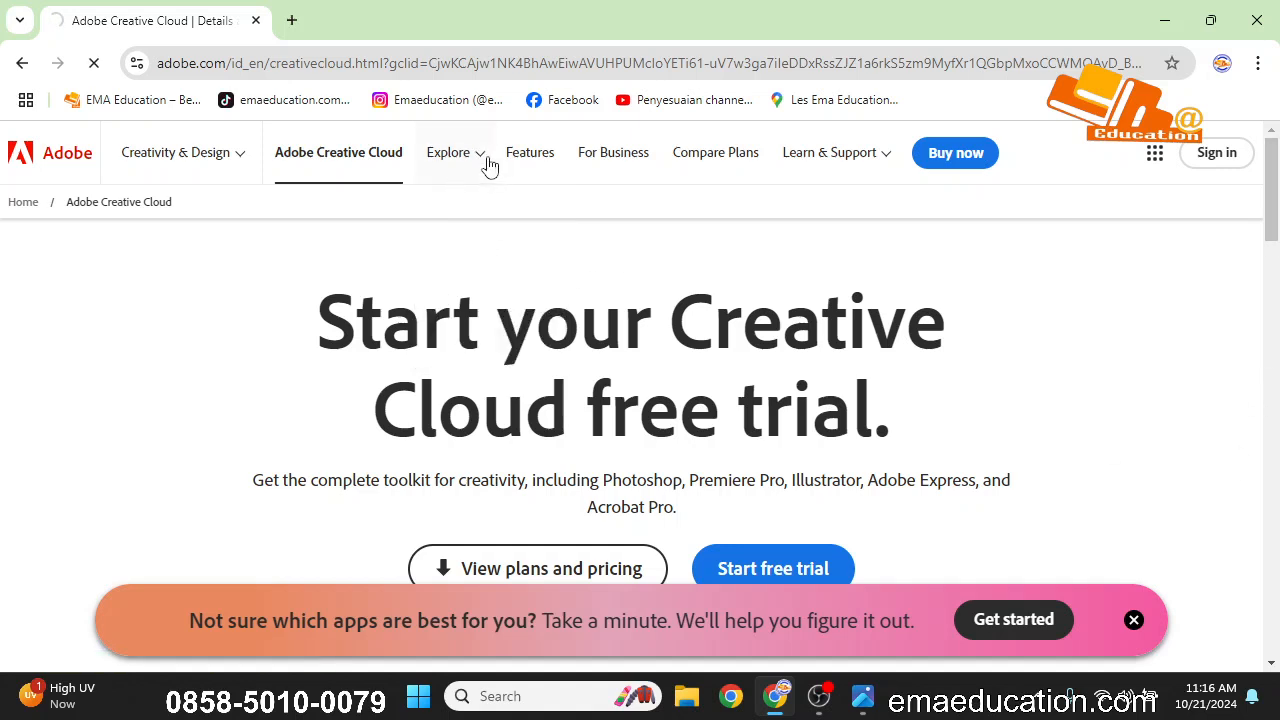
pyautogui.moveTo(1276, 191); pyautogui.dragTo(1277, 294)
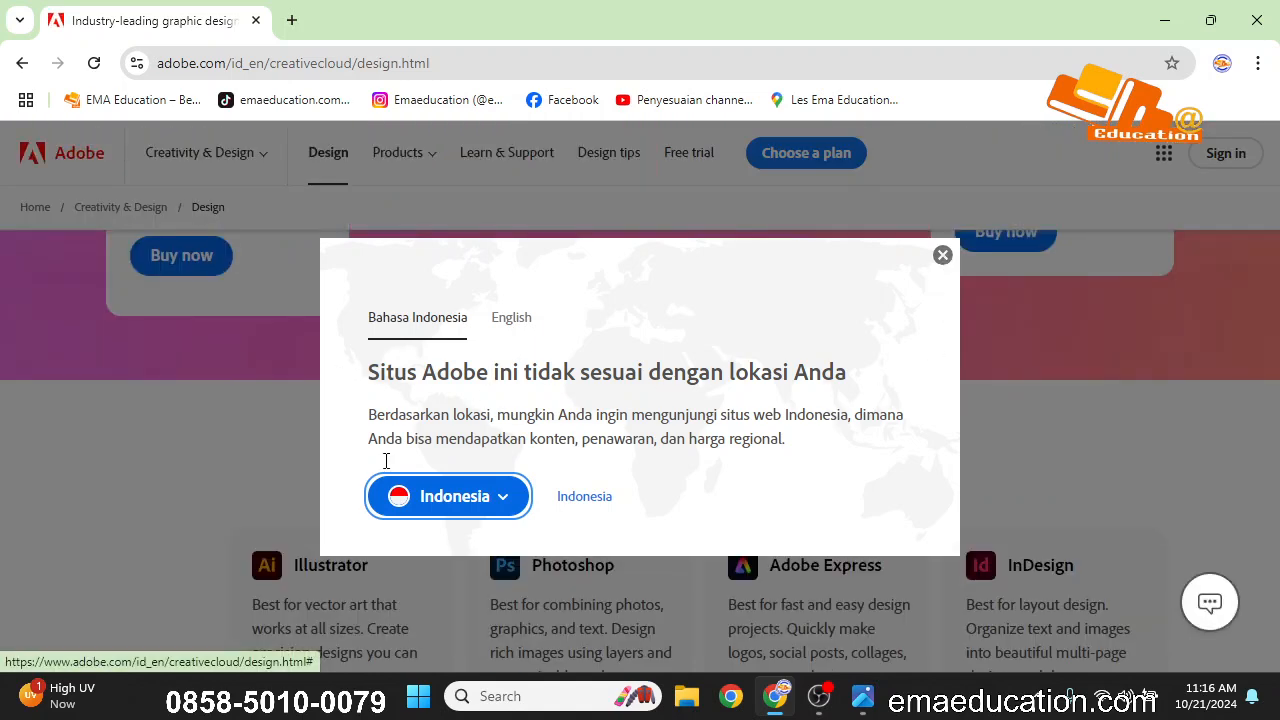
pyautogui.click(584, 497)
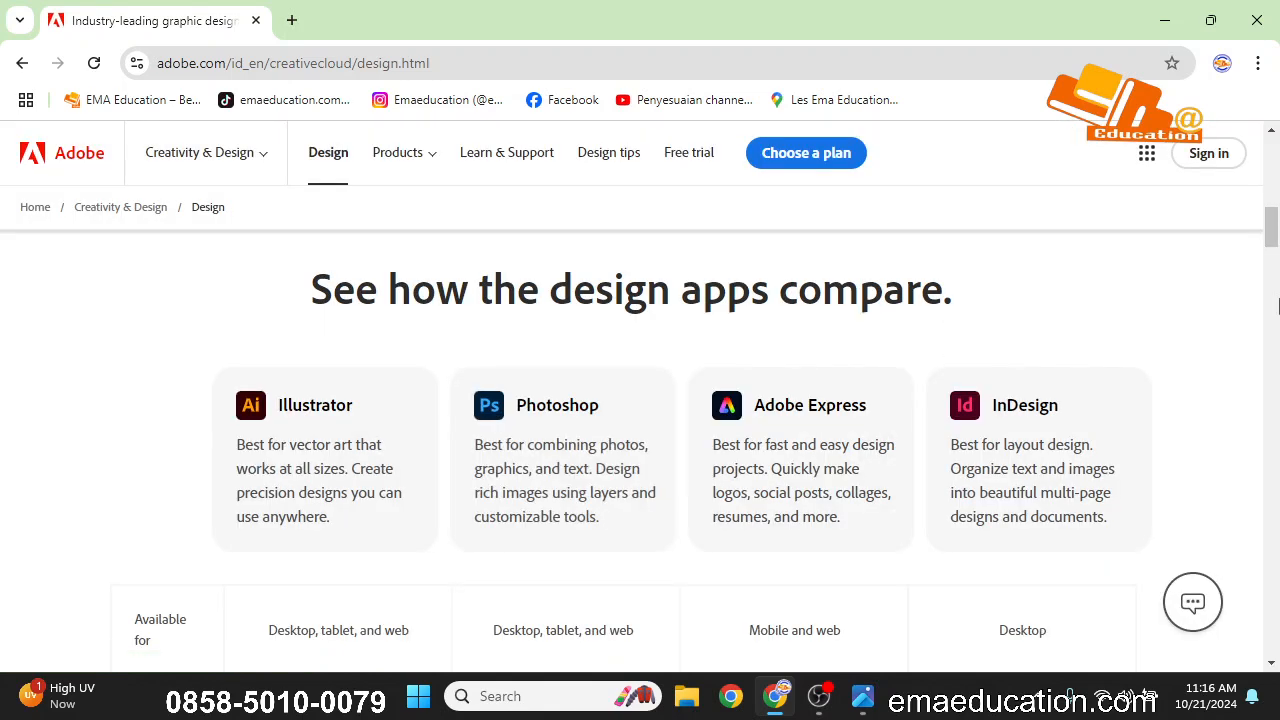
pyautogui.moveTo(1276, 232); pyautogui.dragTo(1274, 192)
# - Open the Creative Cloud plans and pricing page and review the All Apps and Photography offers for individuals
pyautogui.click(461, 519)
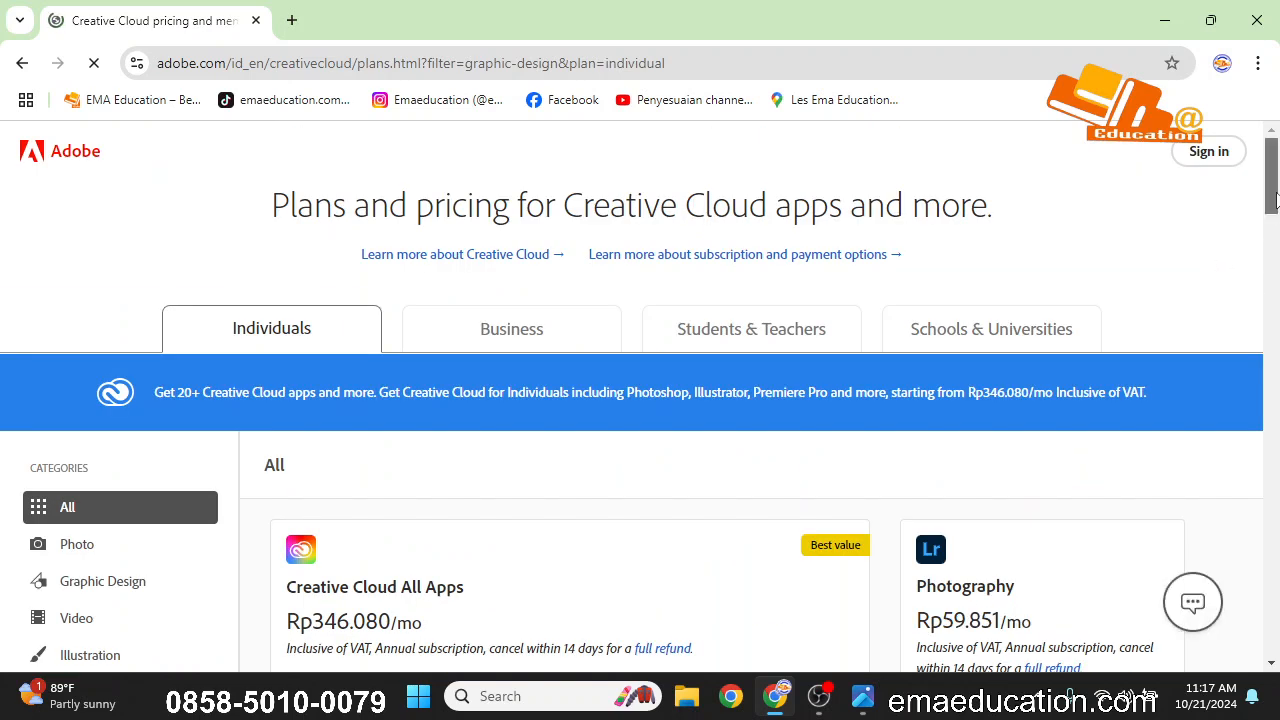
pyautogui.scroll(-3, 1272, 247)
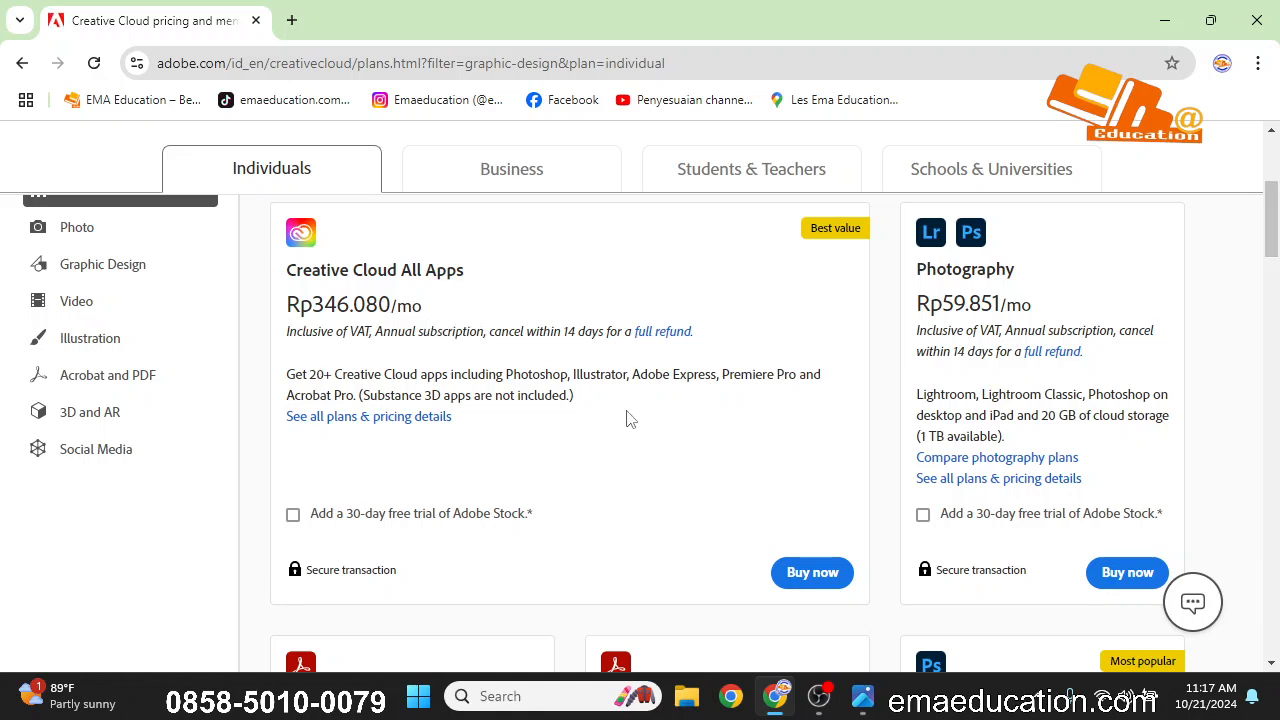
pyautogui.moveTo(1276, 236); pyautogui.dragTo(1272, 208)
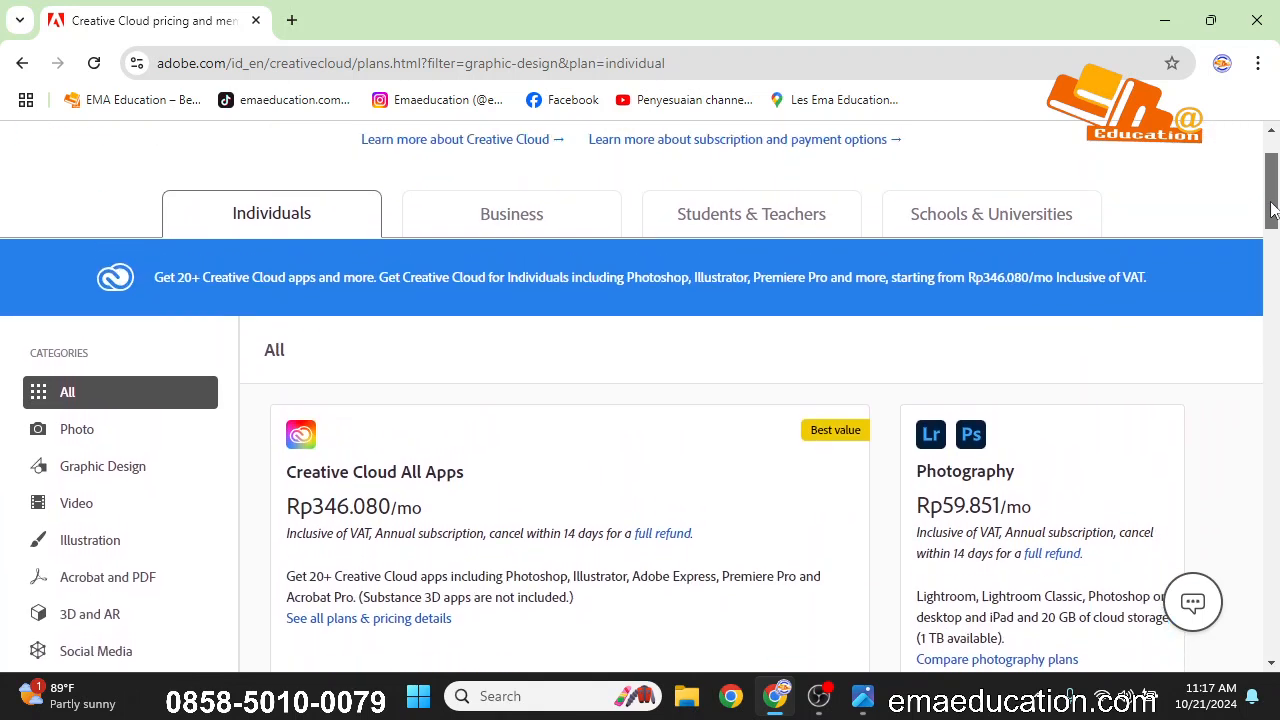
# - Show the Students & Teachers pricing and examine the Creative Cloud All Apps offer and what it includes
pyautogui.click(827, 221)
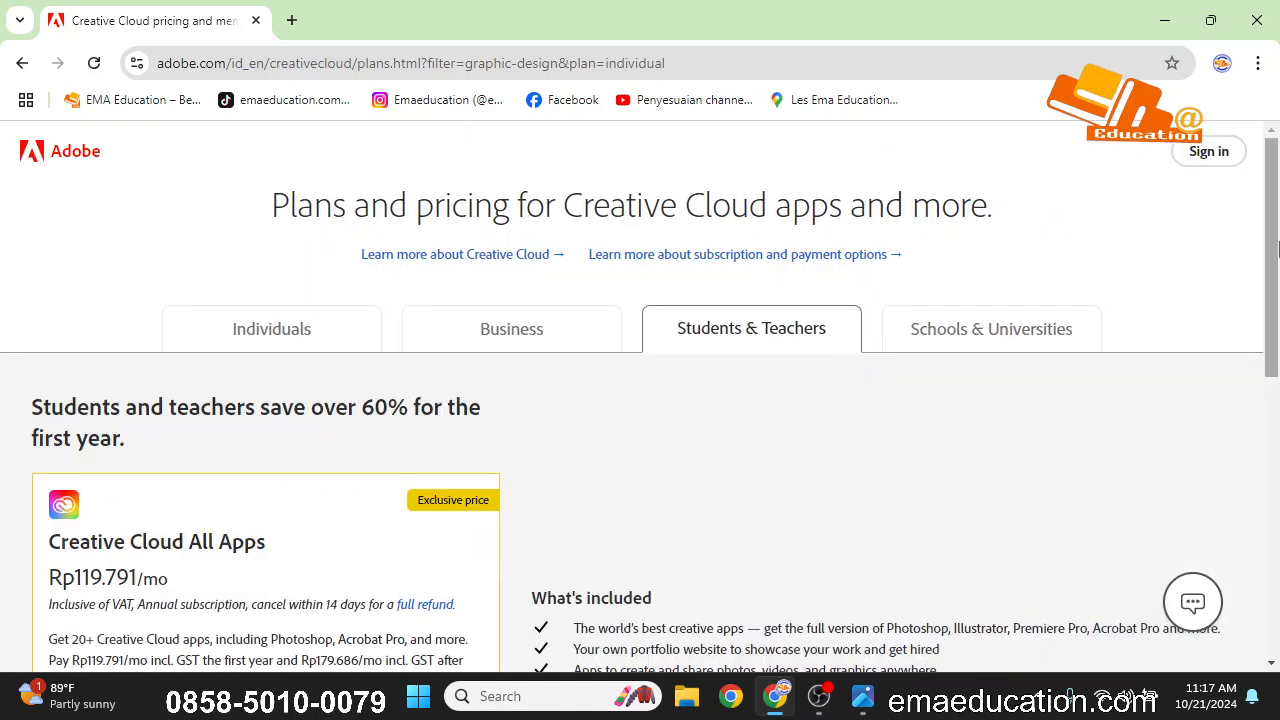
pyautogui.moveTo(1273, 251); pyautogui.dragTo(1273, 359)
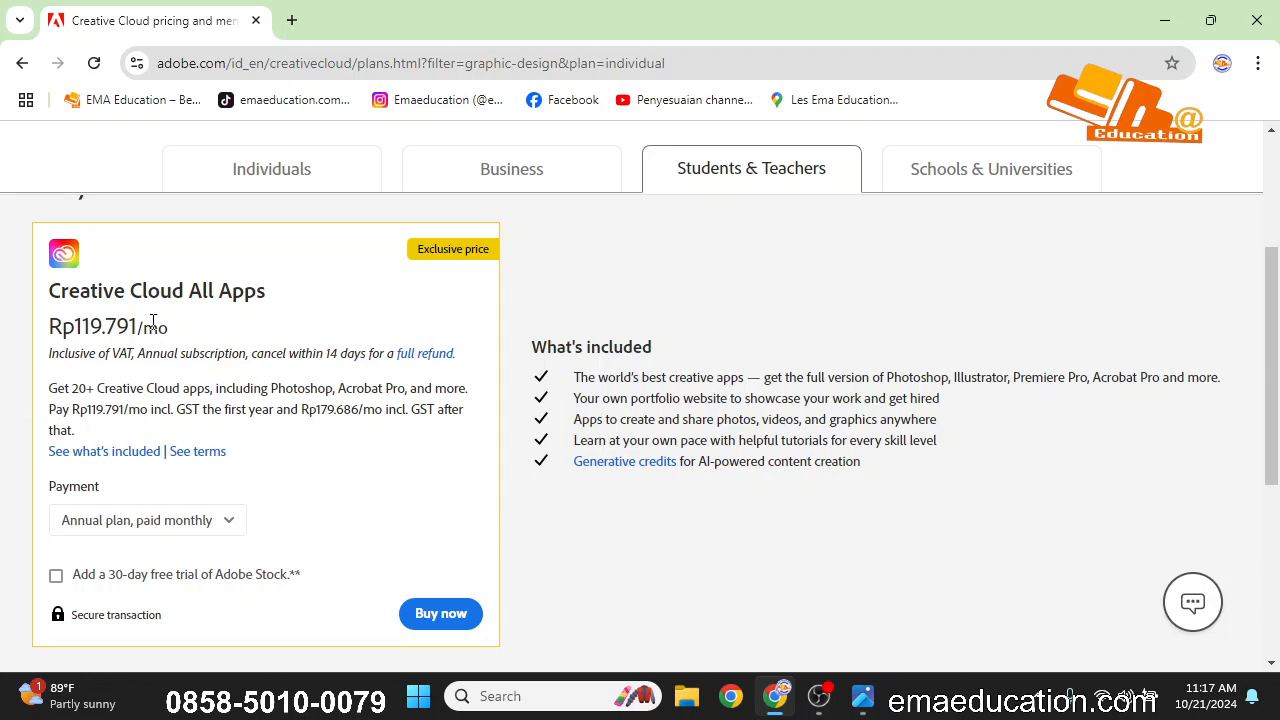
pyautogui.moveTo(1277, 330); pyautogui.dragTo(1257, 255)
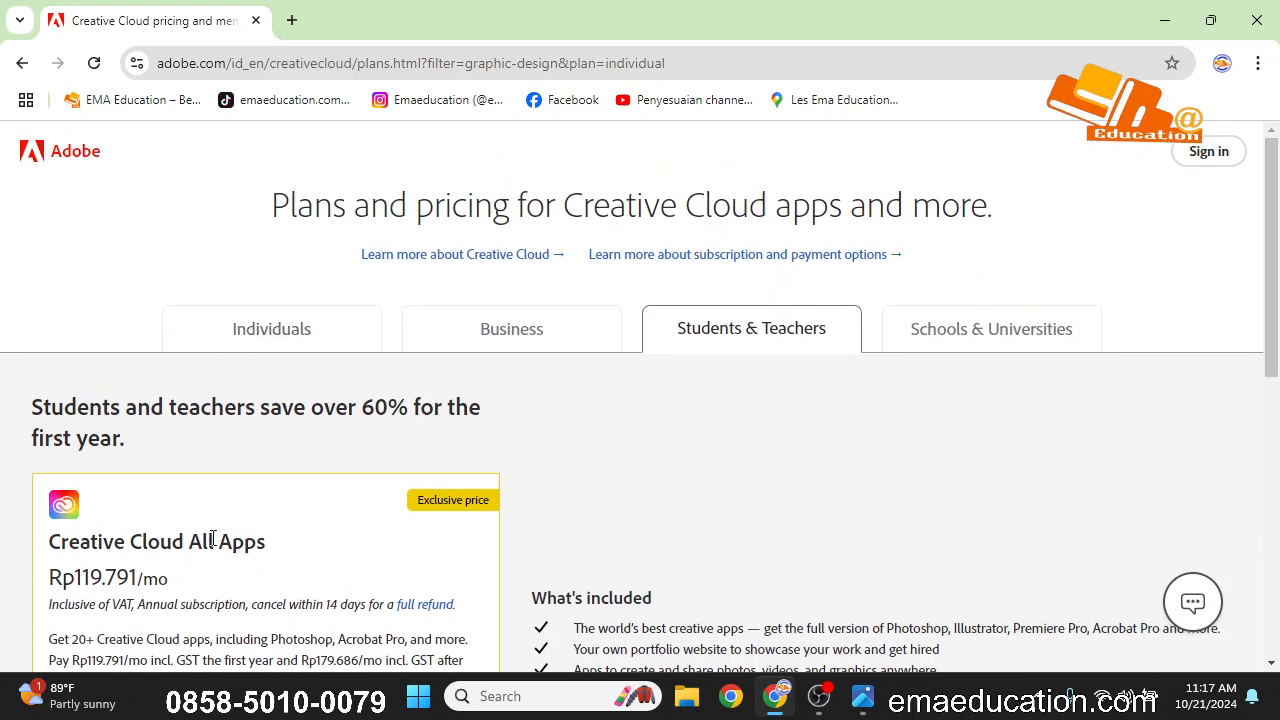
# - Return to the Individuals pricing and examine the plans from Creative Cloud All Apps down to the single-app Photoshop plan
pyautogui.click(325, 329)
pyautogui.moveTo(1272, 205)
pyautogui.mouseDown()
pyautogui.moveTo(1272, 385)
pyautogui.moveTo(1231, 509)
pyautogui.moveTo(1231, 546)
pyautogui.moveTo(1266, 594)
pyautogui.moveTo(1272, 228)
pyautogui.mouseUp()
pyautogui.moveTo(1272, 222); pyautogui.dragTo(1272, 246)
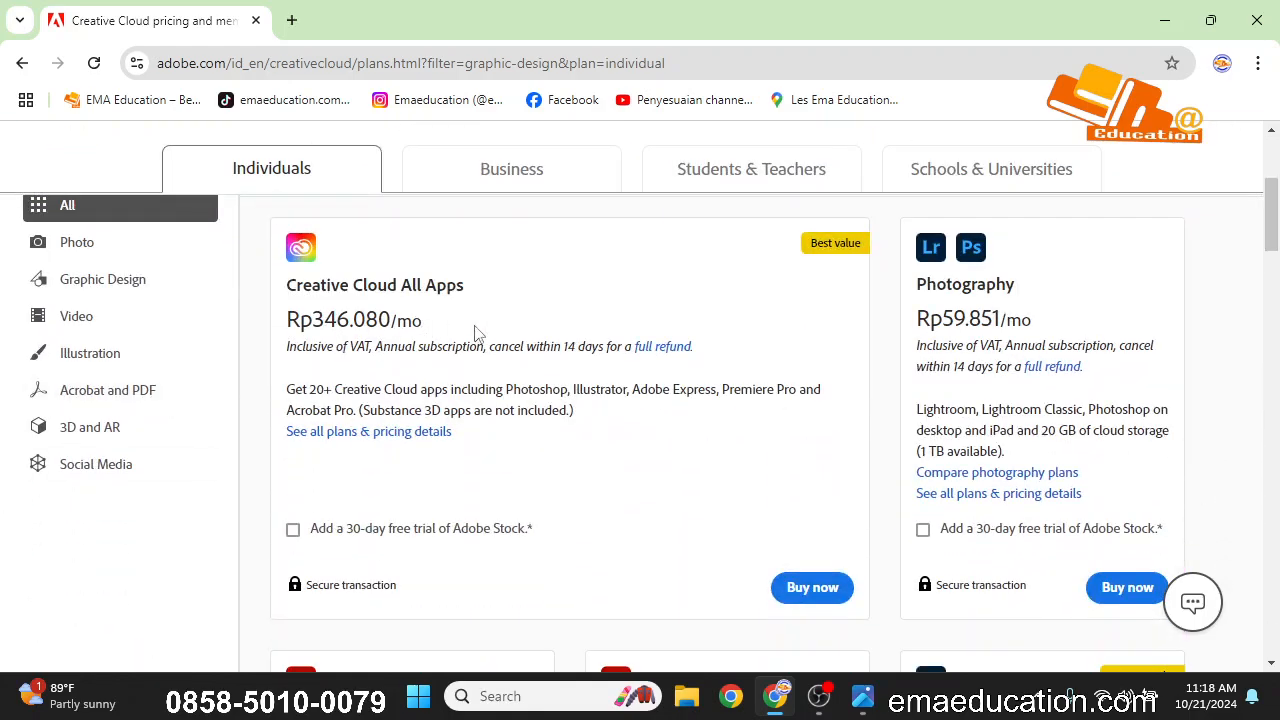
pyautogui.moveTo(1268, 220); pyautogui.dragTo(1263, 268)
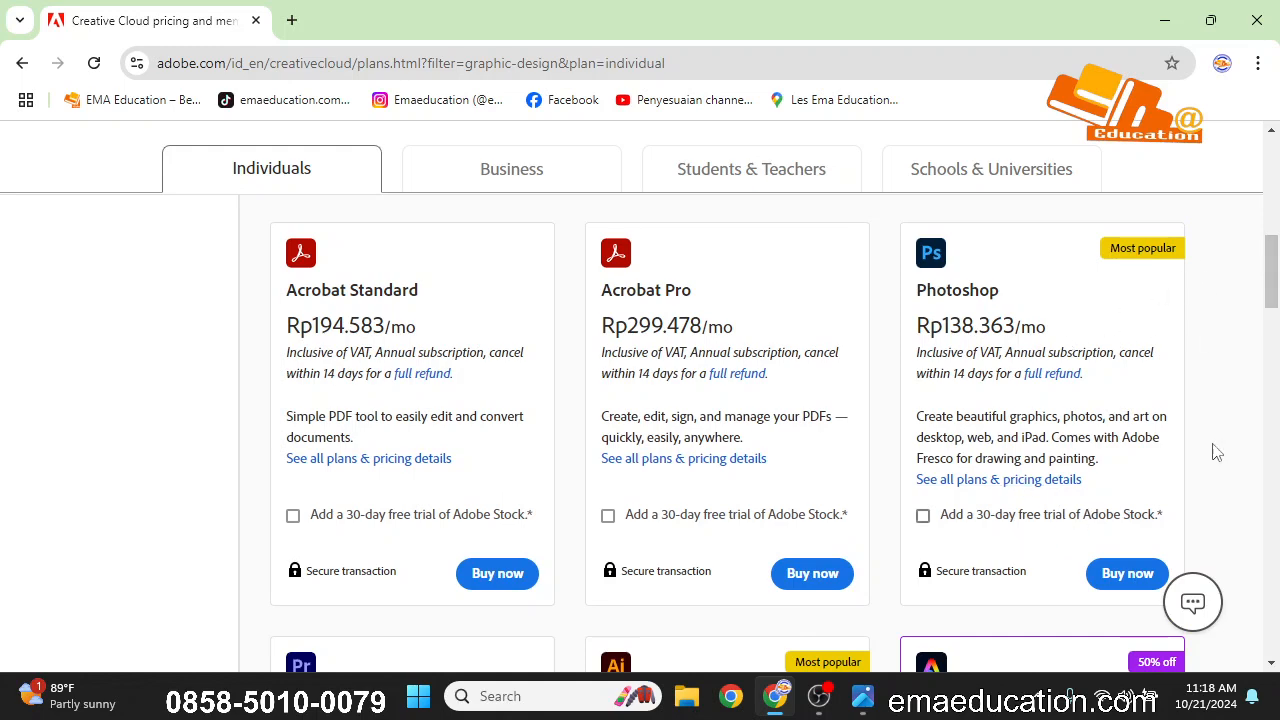
# - Close the browser and both portrait previews, and switch to OBS
pyautogui.click(1274, 16)
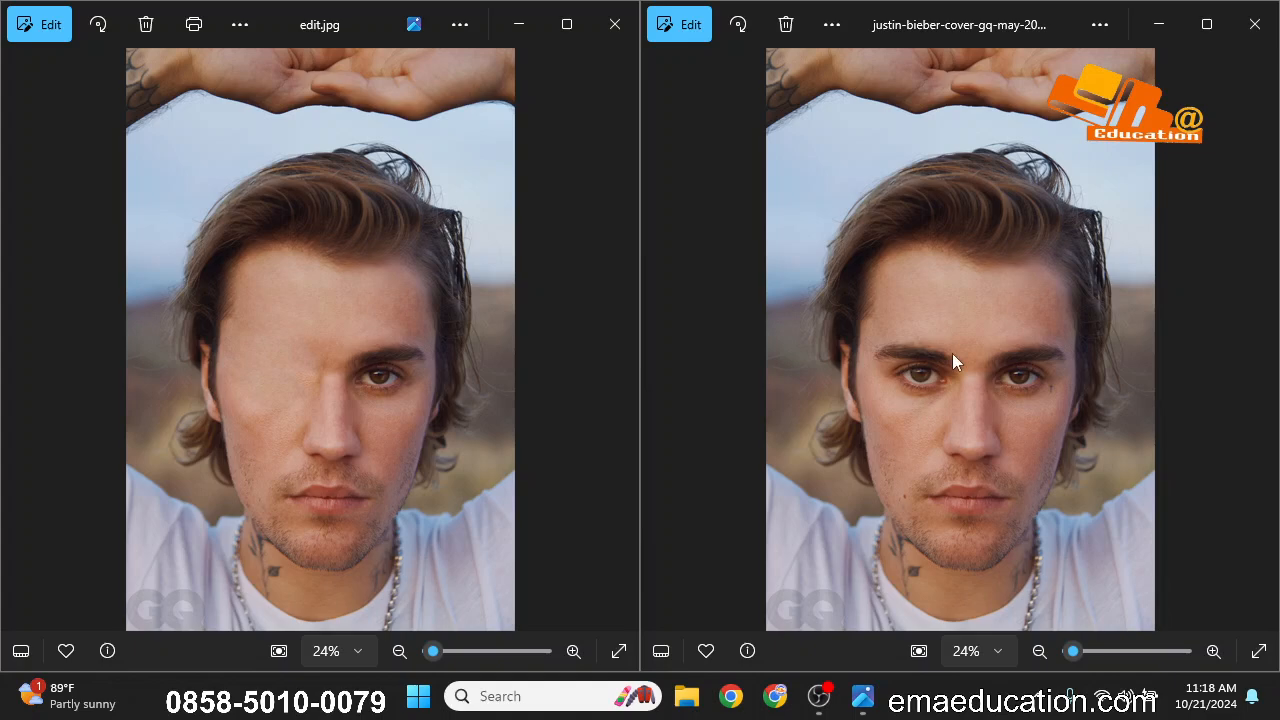
pyautogui.click(614, 33)
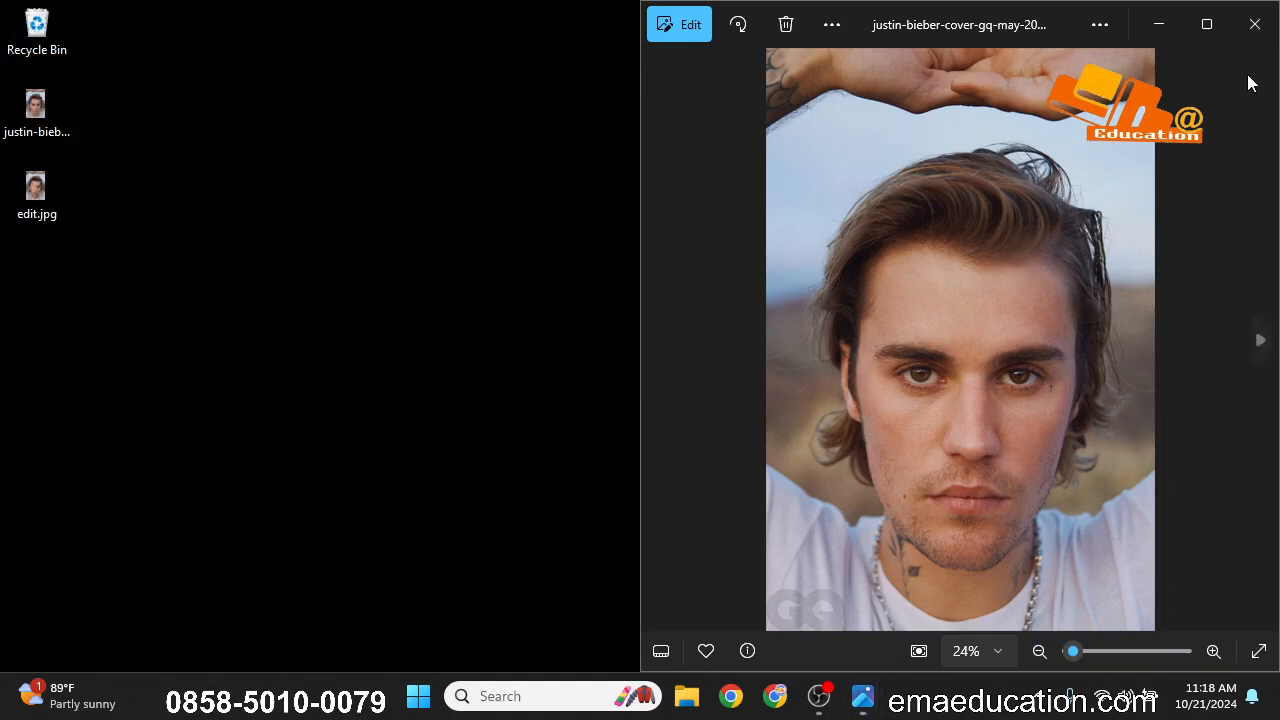
pyautogui.click(1266, 35)
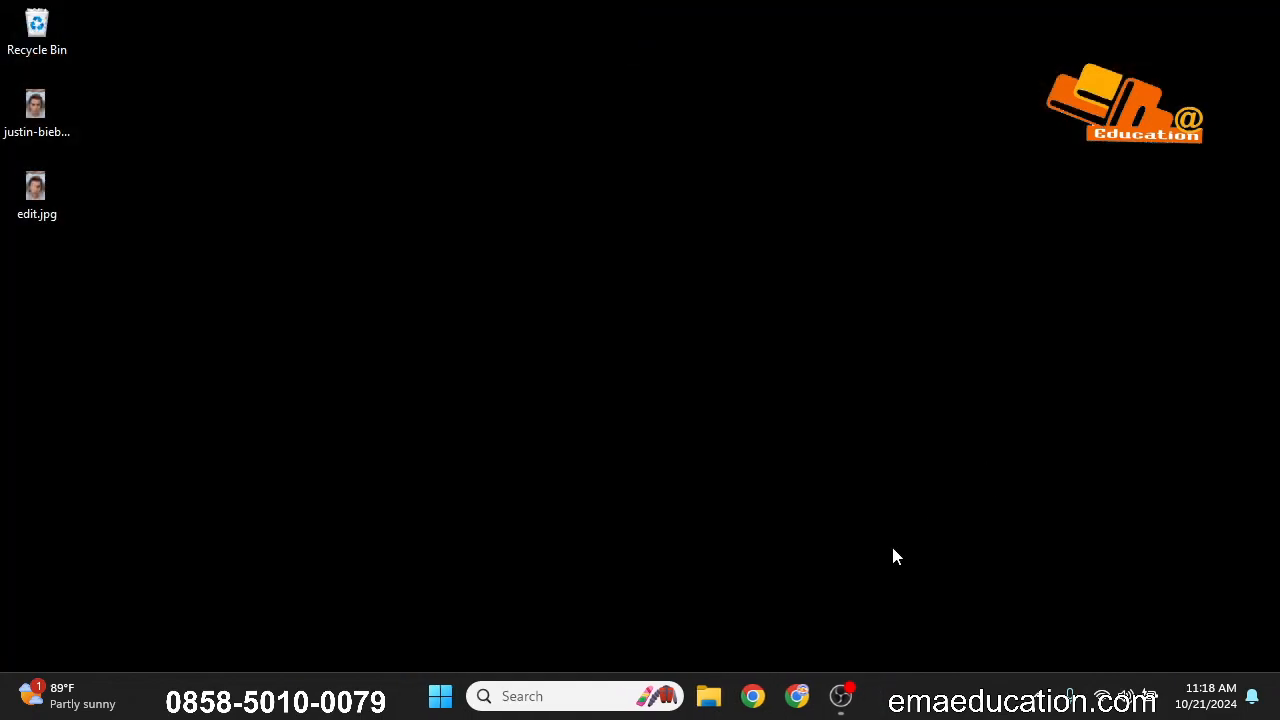
pyautogui.click(843, 700)
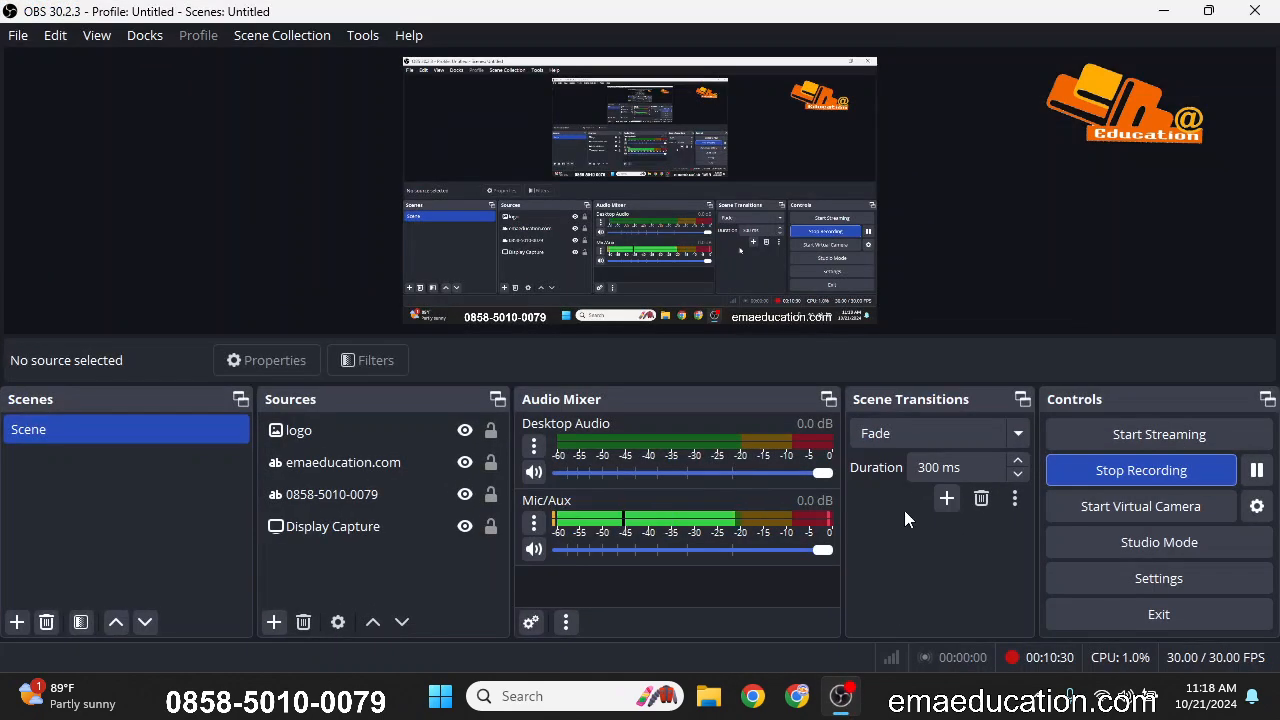